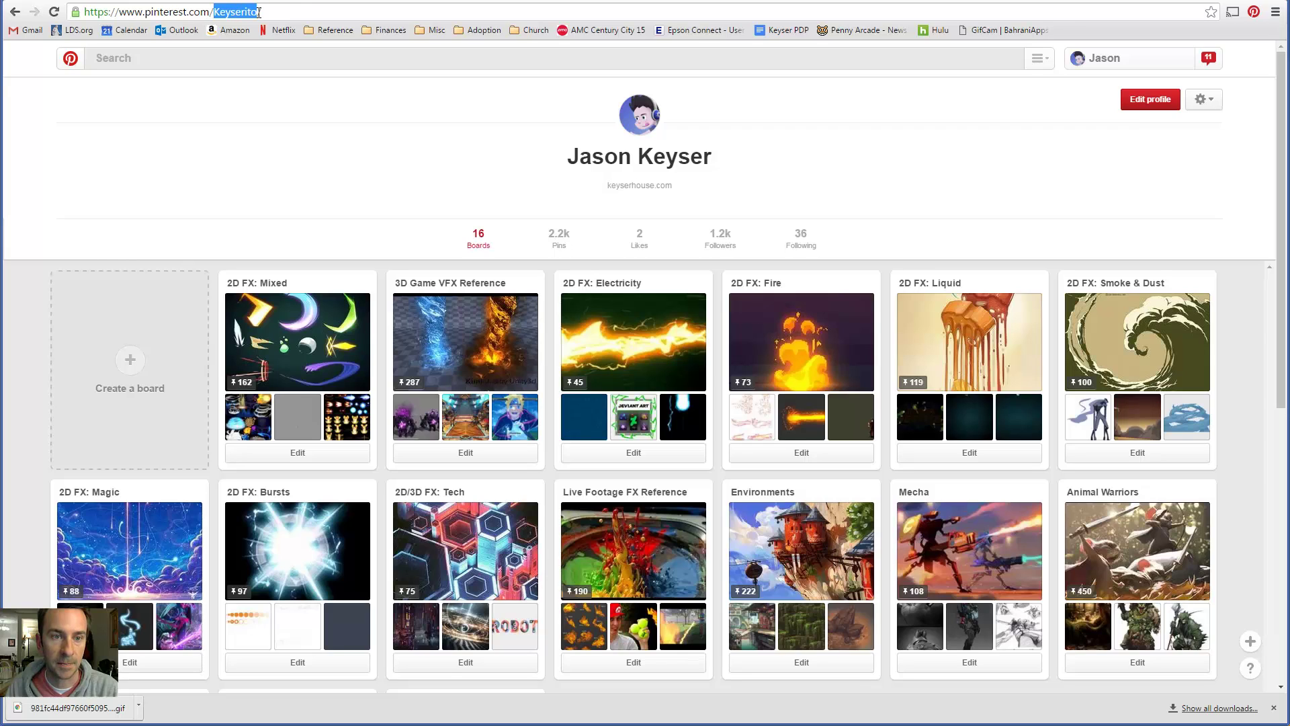
- Open the 2D FX: Bursts board on Pinterest and scroll through its pins
left_click(305, 13)
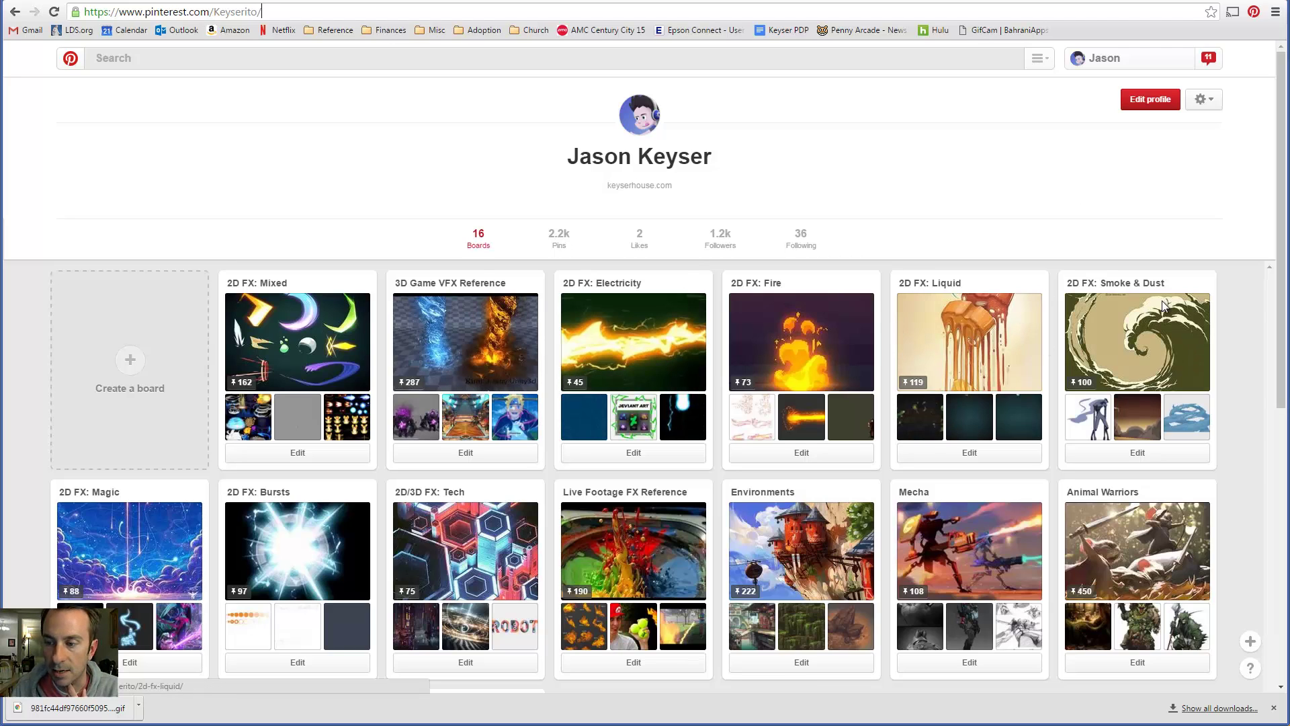
left_click(296, 553)
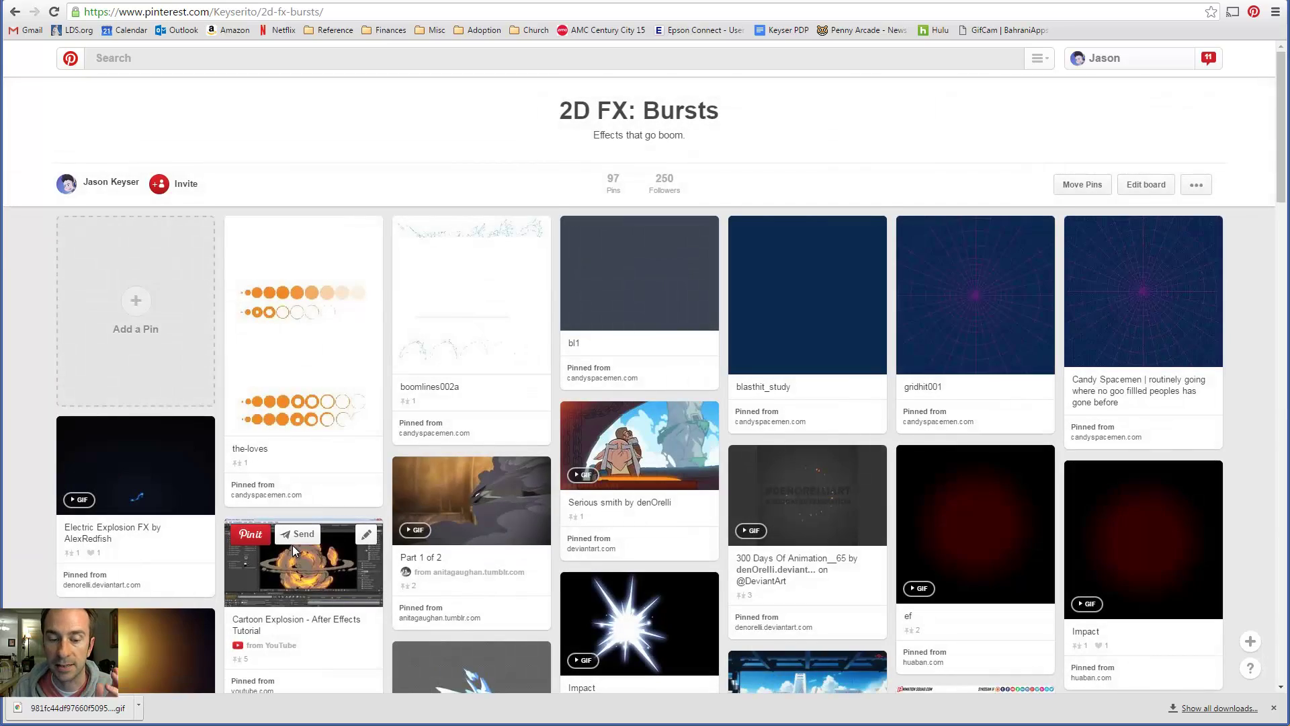
scroll(292, 545, "down", 5)
scroll(293, 546, "down", 5)
scroll(293, 546, "down", 5)
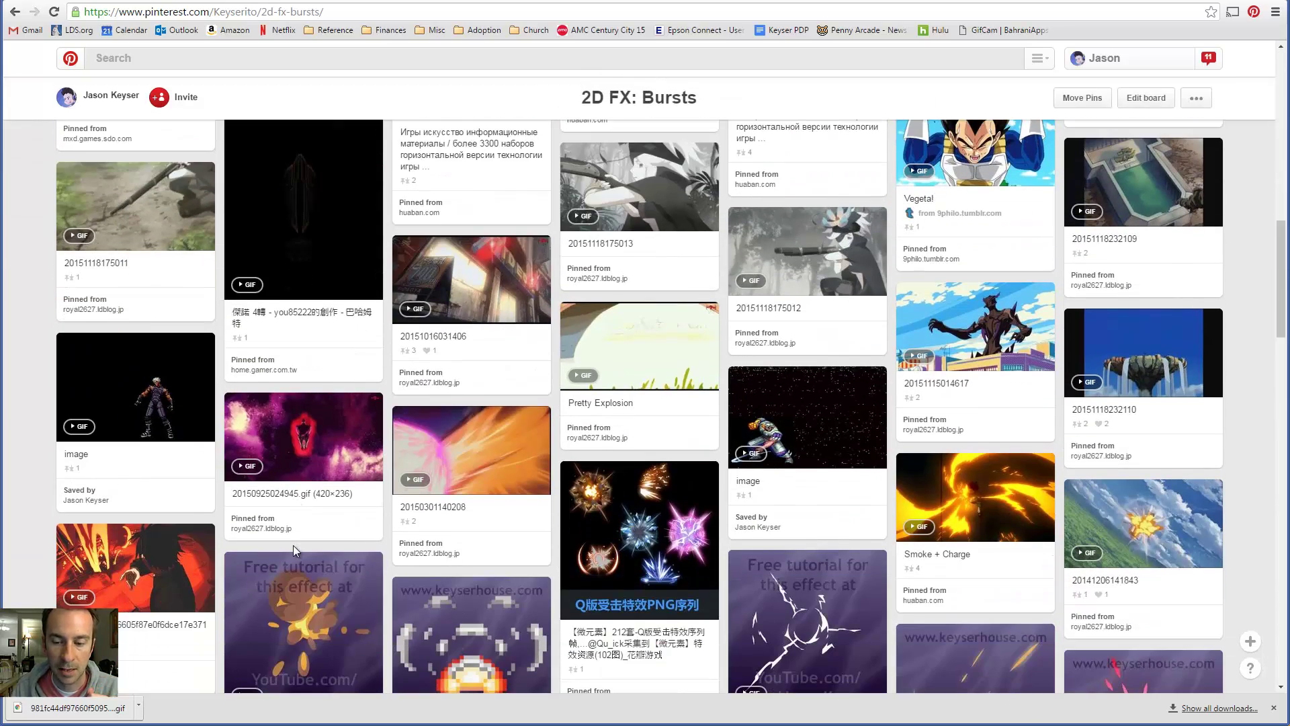
scroll(293, 546, "down", 5)
scroll(293, 546, "down", 5)
scroll(293, 546, "down", 5)
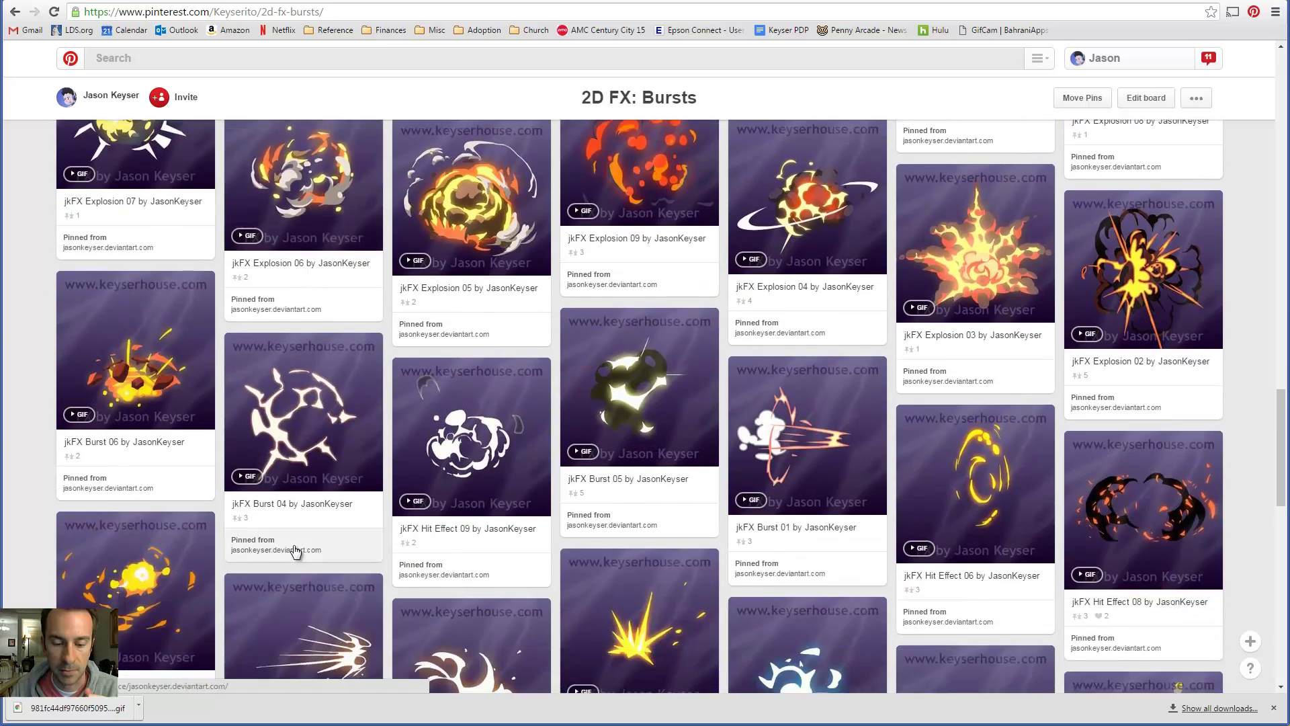
scroll(293, 545, "down", 5)
scroll(293, 545, "down", 5)
scroll(293, 546, "down", 5)
scroll(293, 546, "up", 15)
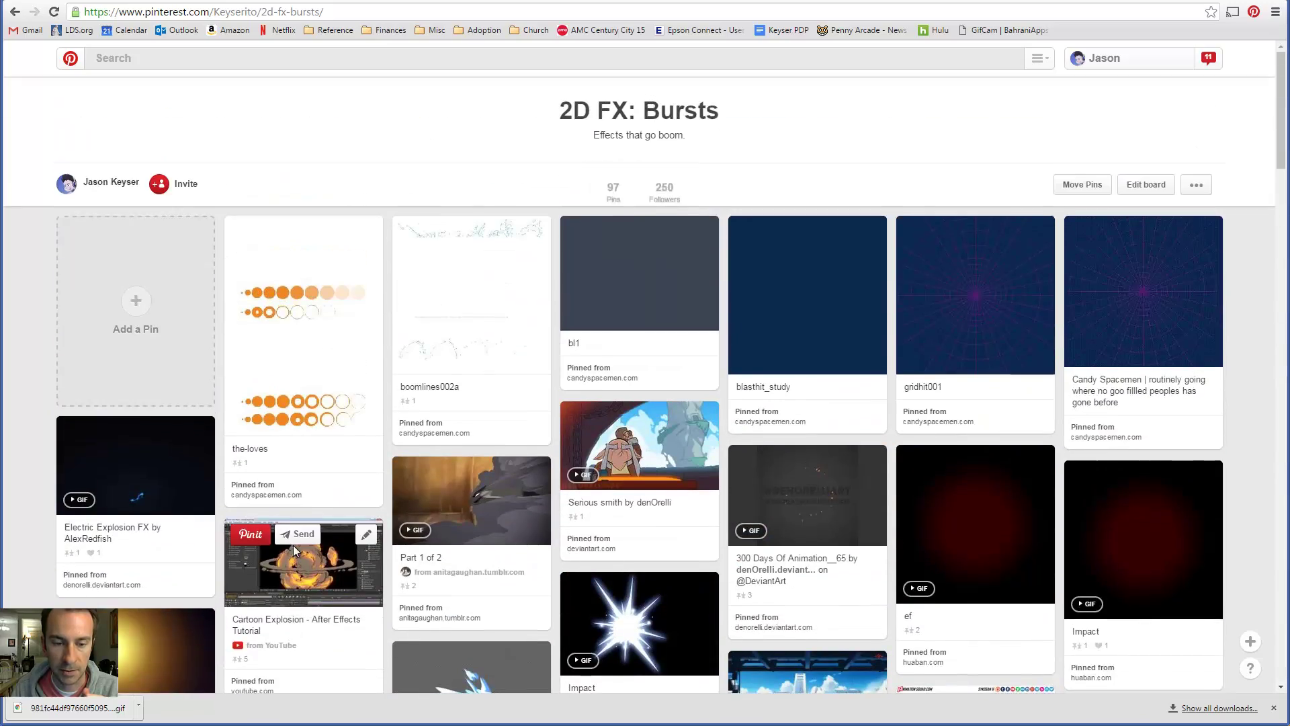
scroll(293, 545, "down", 5)
scroll(293, 546, "down", 4)
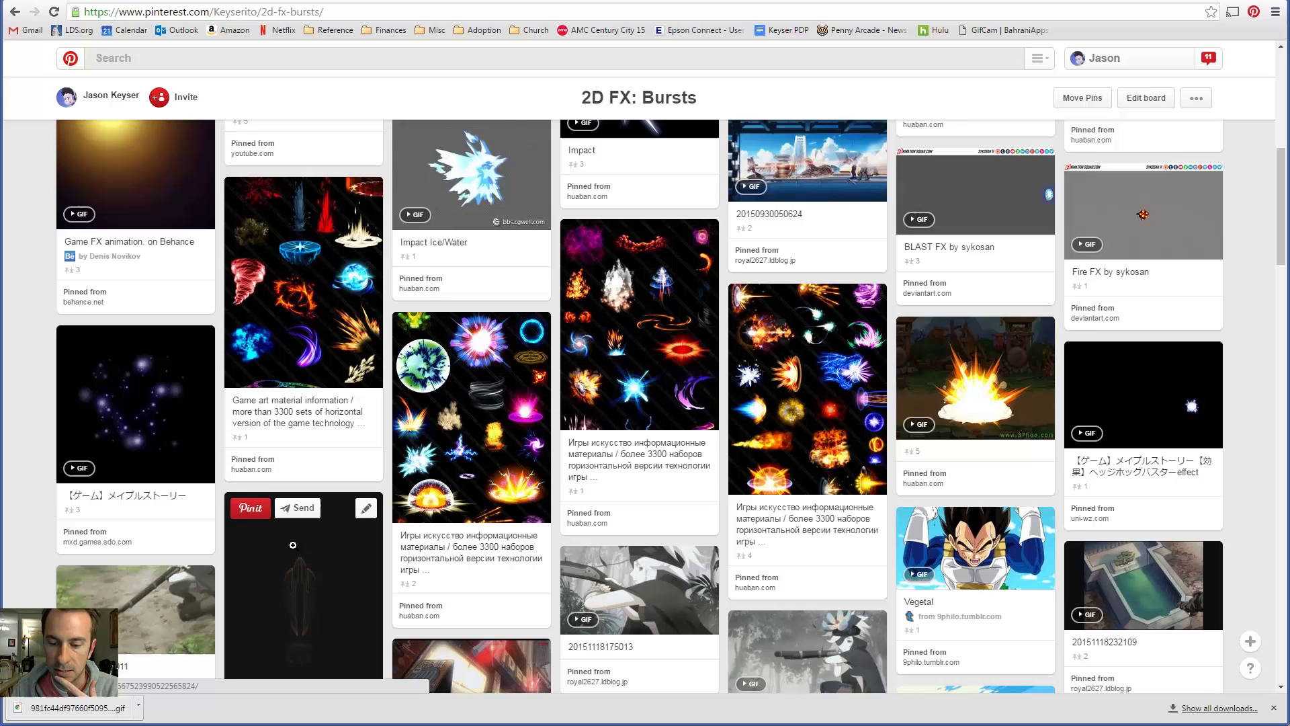
scroll(293, 545, "down", 3)
scroll(293, 545, "down", 2)
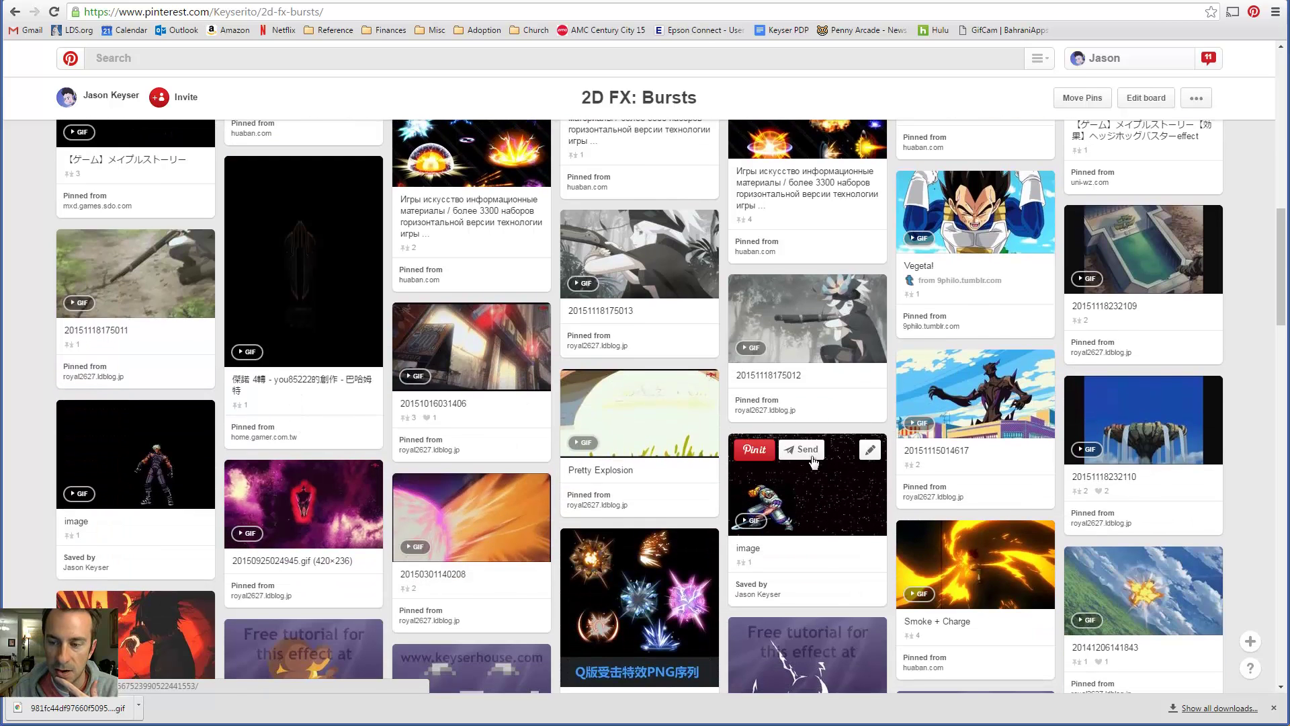
mouse_move(976, 403)
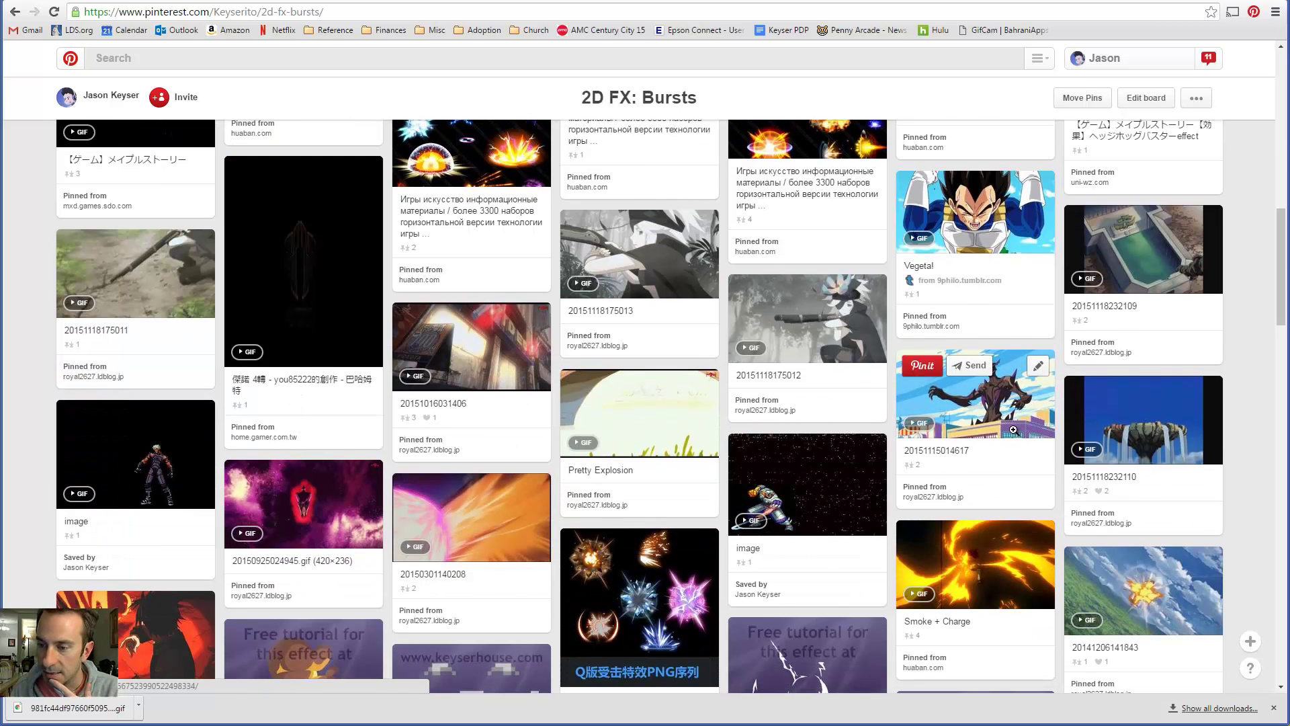
left_click(1003, 399)
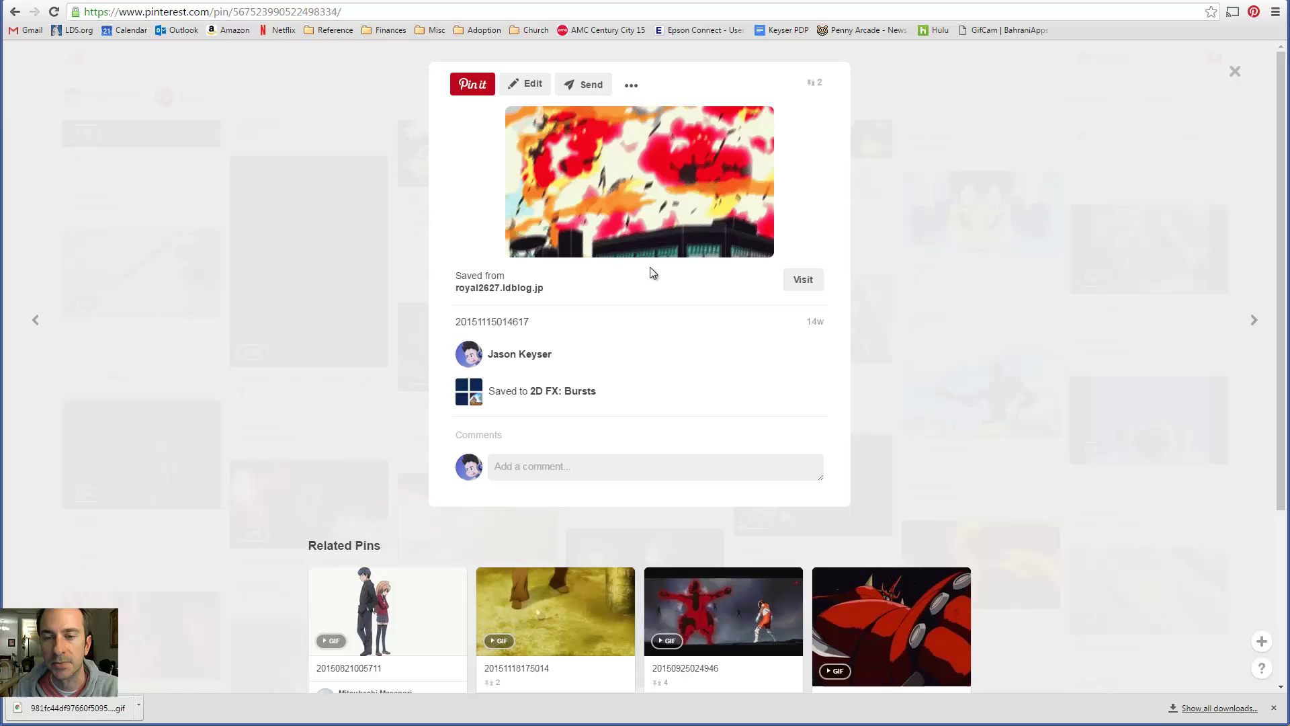
right_click(662, 172)
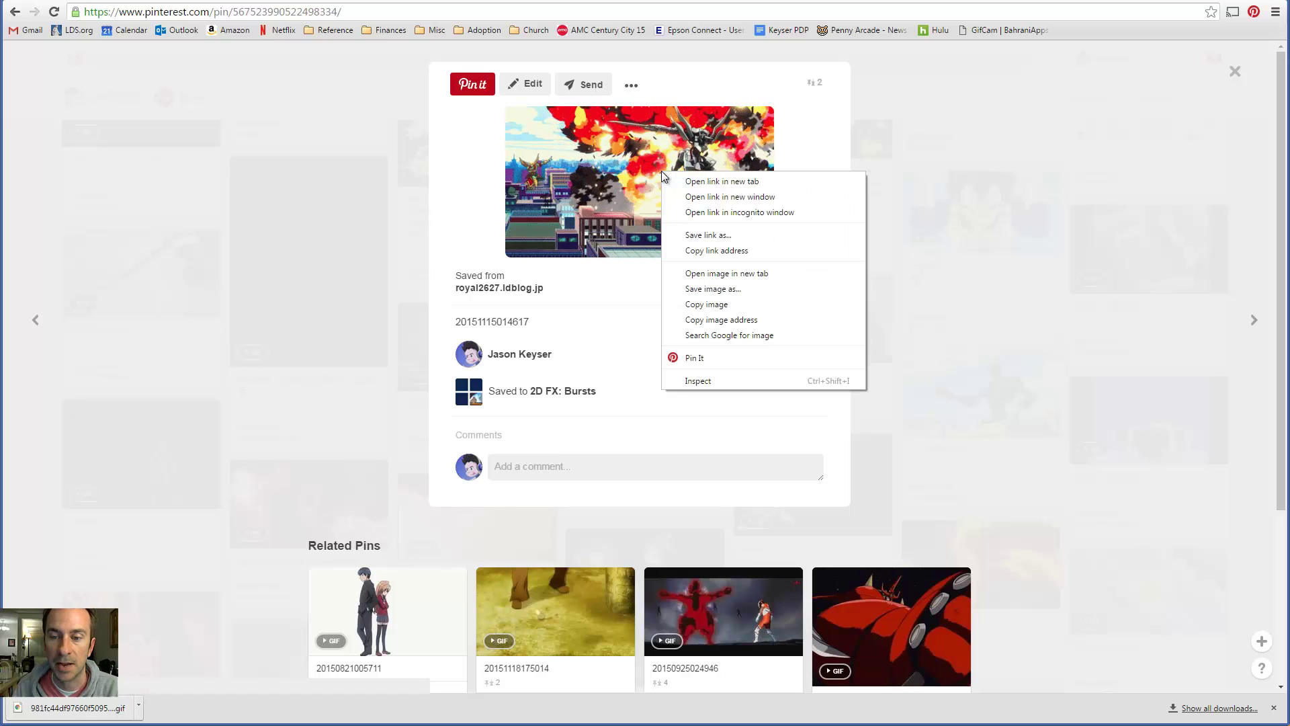
left_click(697, 289)
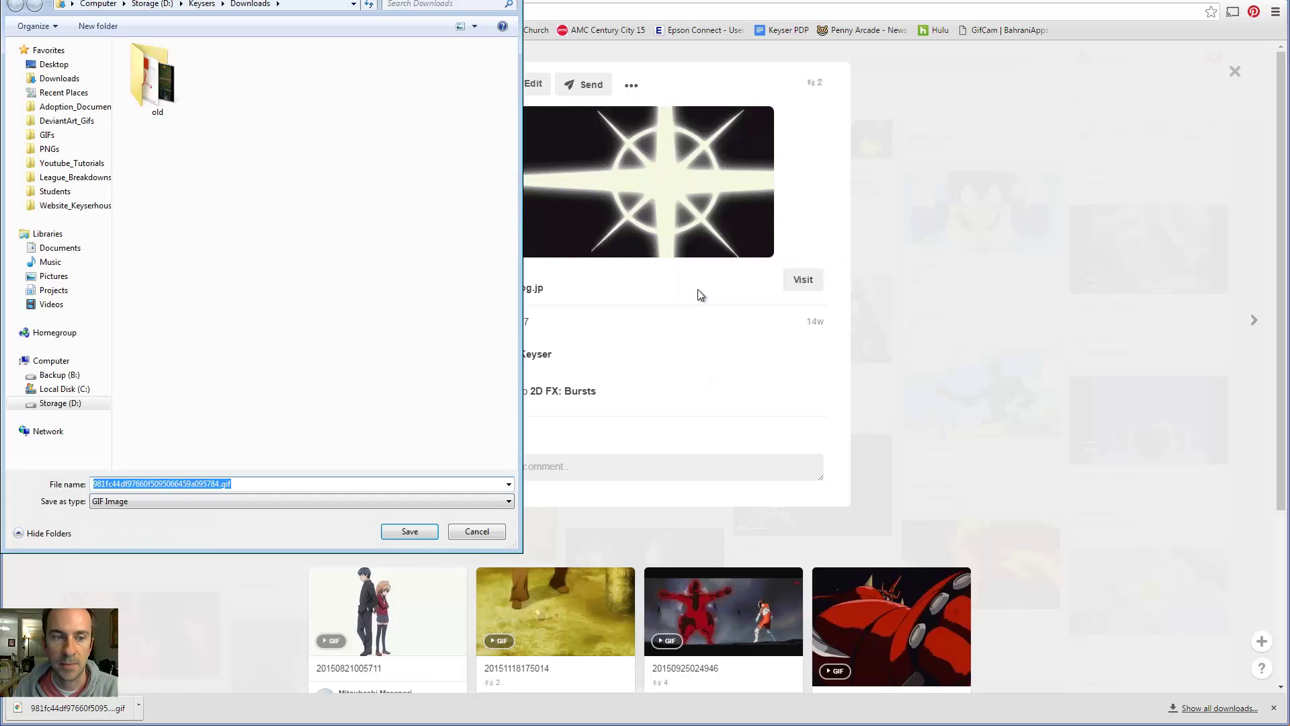
left_click(413, 532)
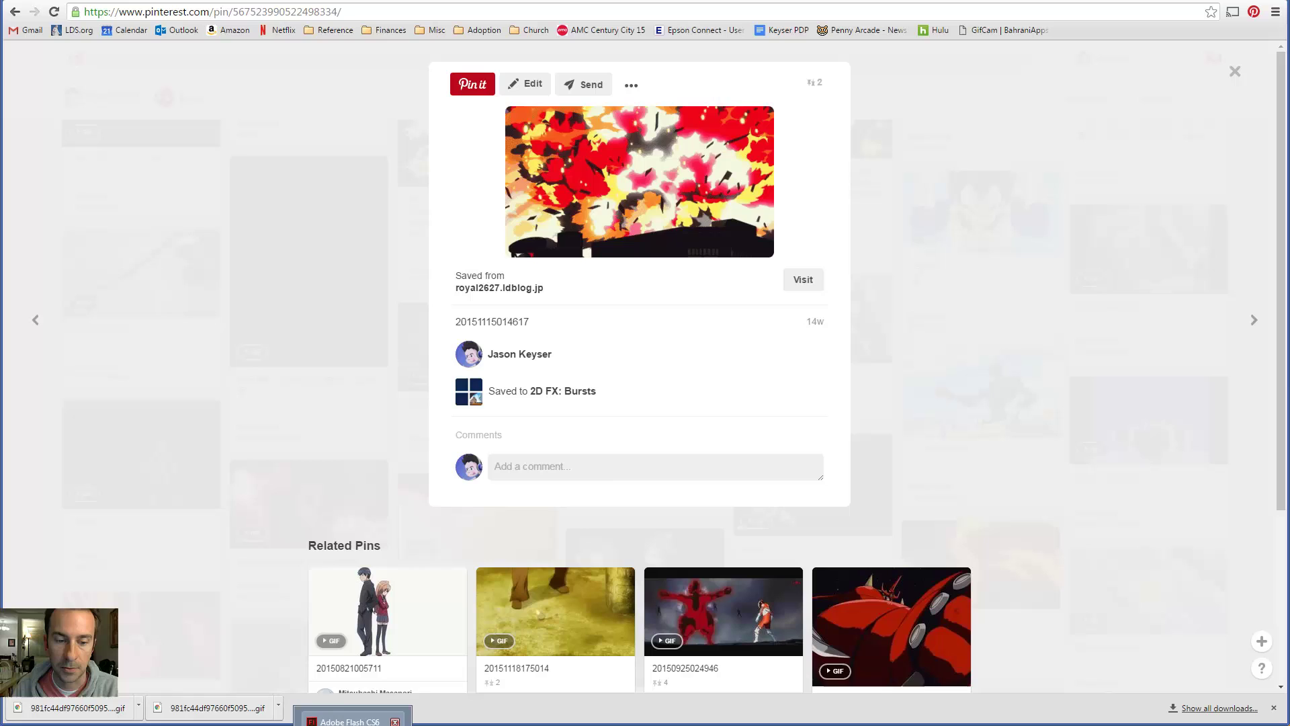
left_click(313, 251)
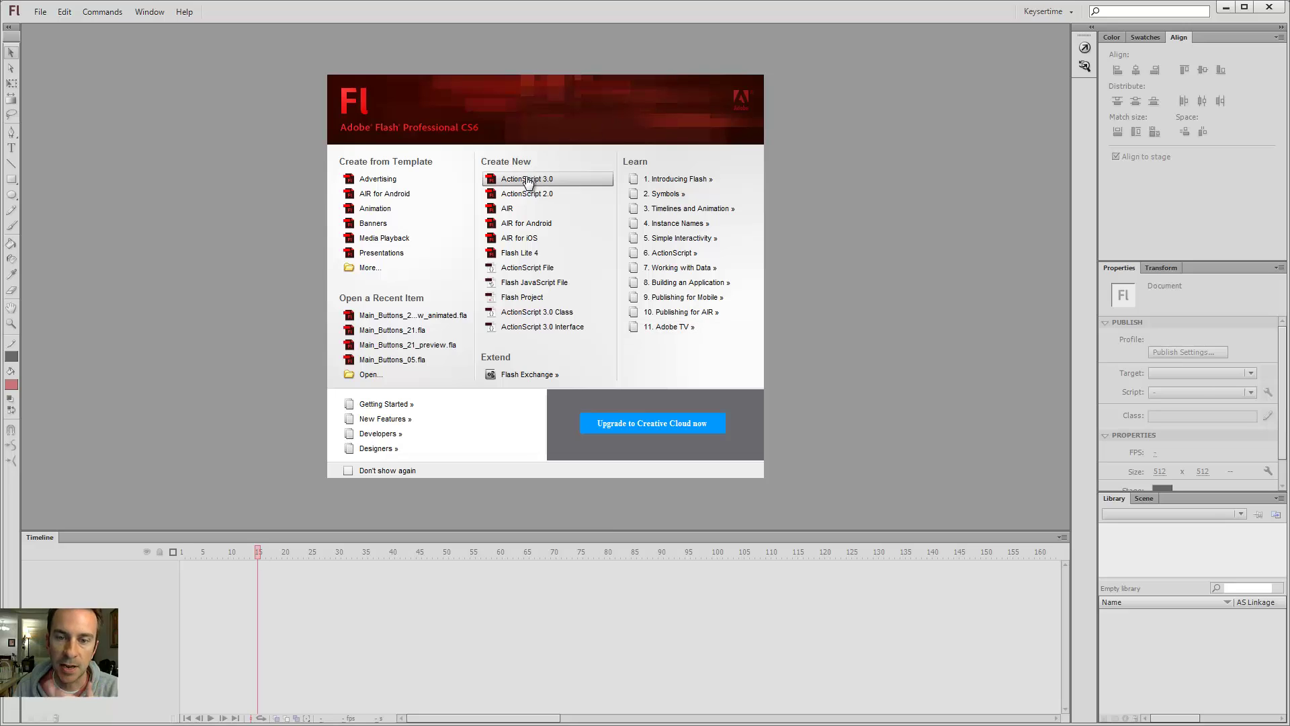
- Start a new ActionScript 3.0 document and drag the downloaded explosion GIF from Downloads onto its stage as frames
left_click(527, 177)
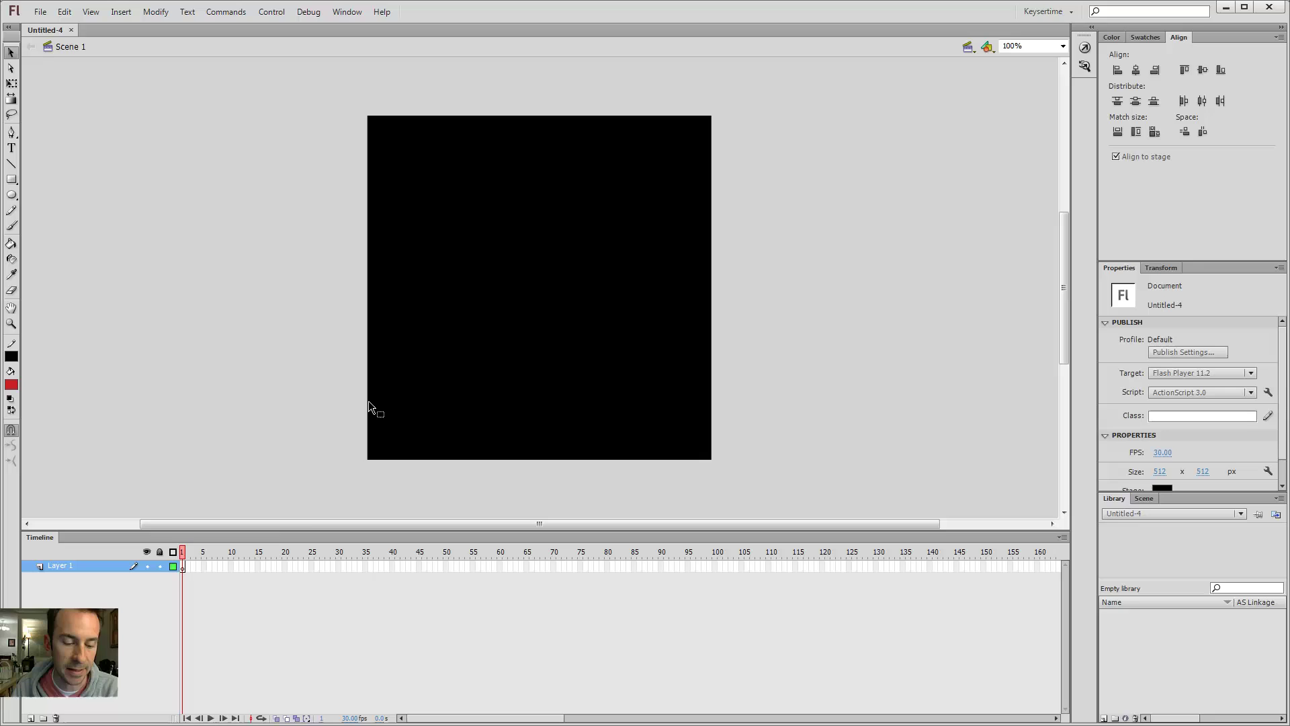
key("alt+Tab")
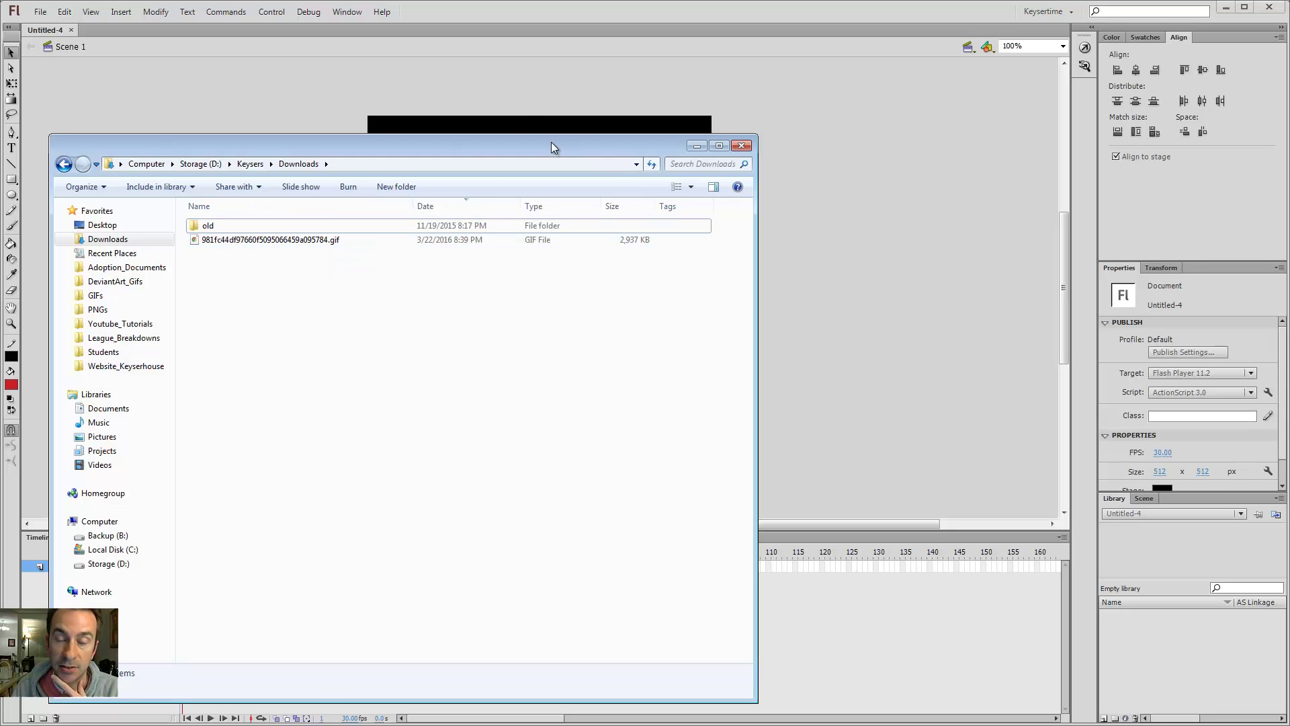
left_click(243, 242)
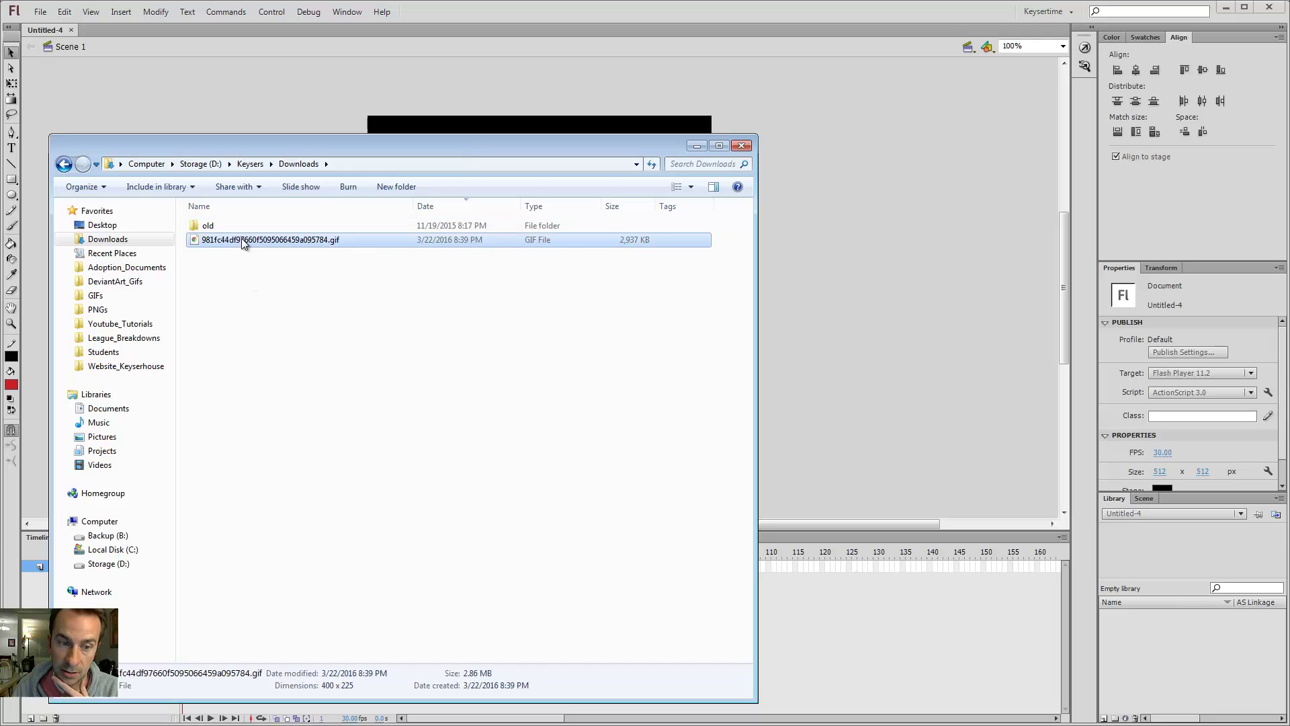
mouse_move(227, 239)
left_mouse_down()
mouse_move(869, 140)
mouse_move(861, 129)
left_mouse_up()
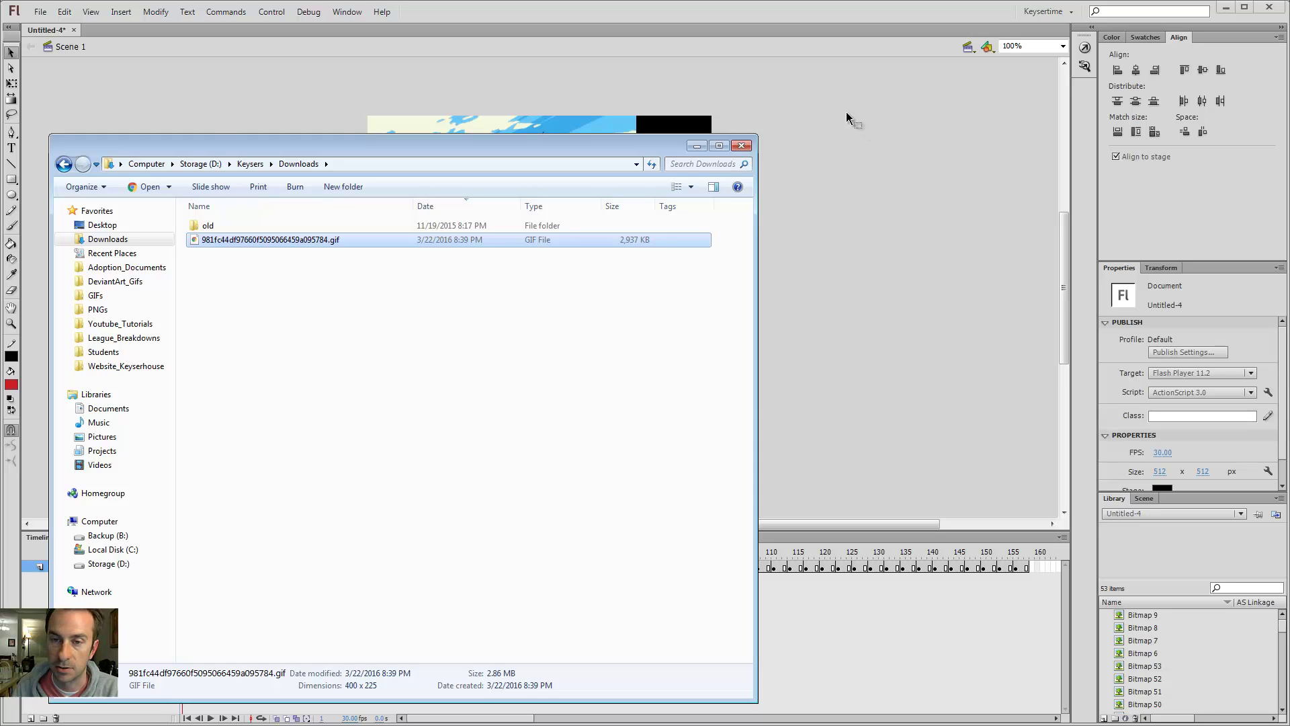
left_click(880, 127)
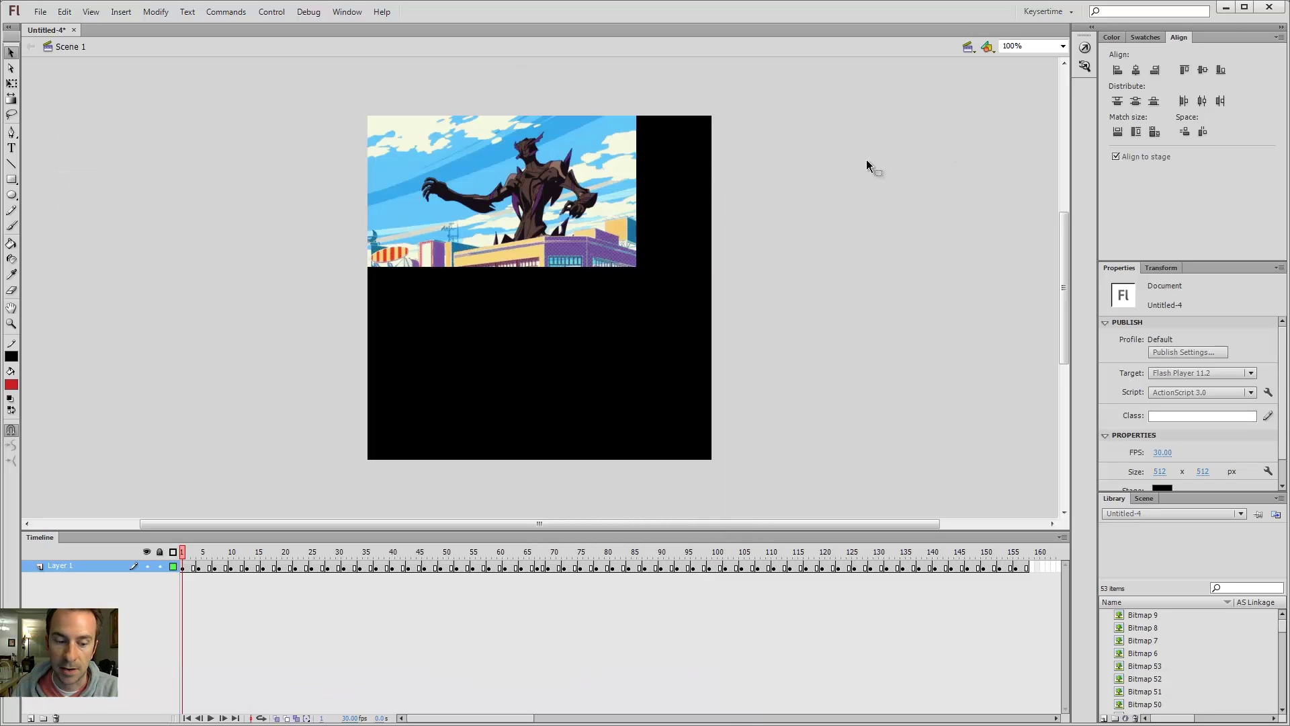
mouse_move(195, 552)
left_mouse_down()
mouse_move(998, 546)
mouse_move(181, 552)
left_mouse_up()
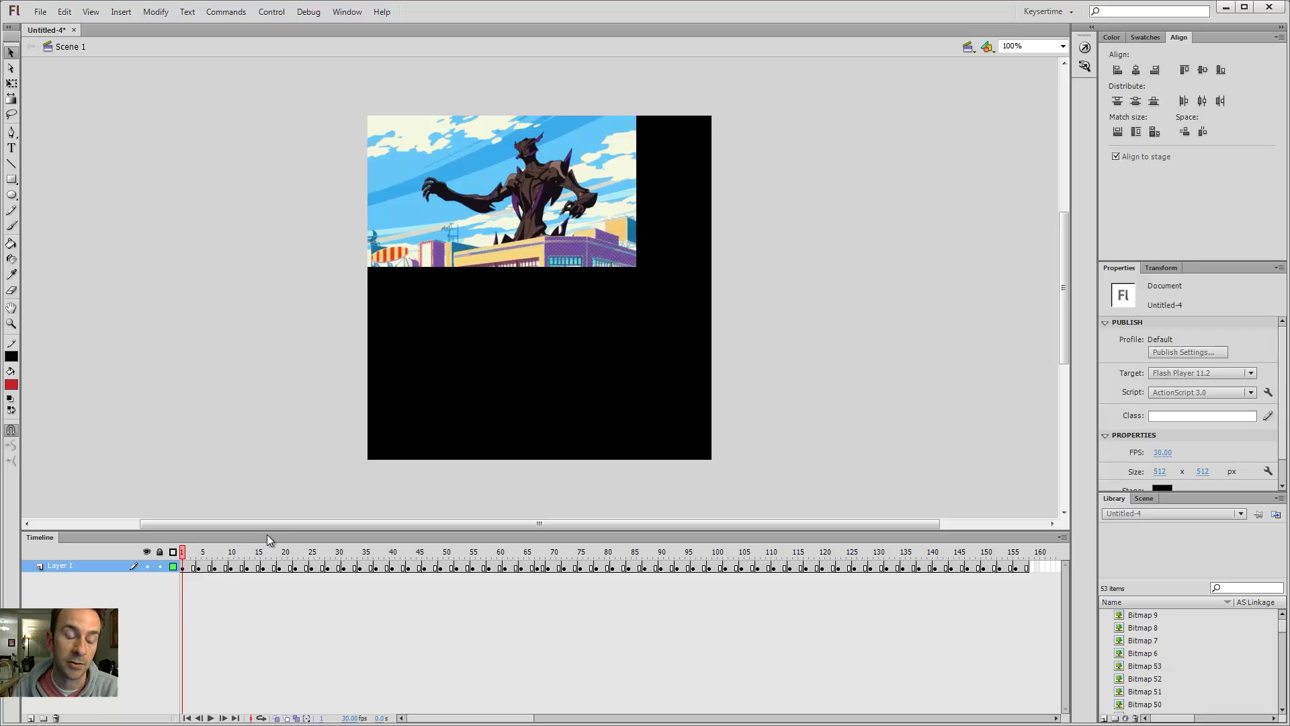
- Scrub through the imported GIF frames and stop on Layer 1 near frame 40's white starburst
left_click(31, 718)
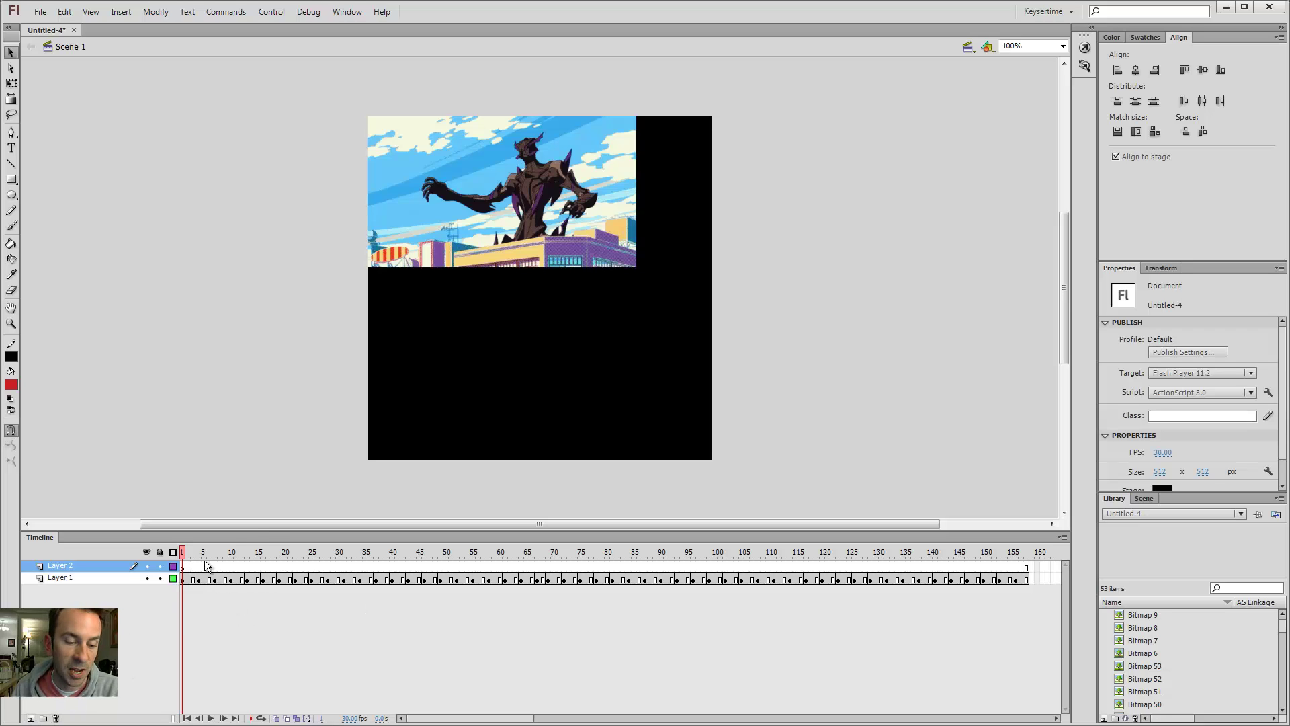
mouse_move(210, 567)
left_mouse_down()
mouse_move(356, 566)
mouse_move(284, 565)
left_mouse_up()
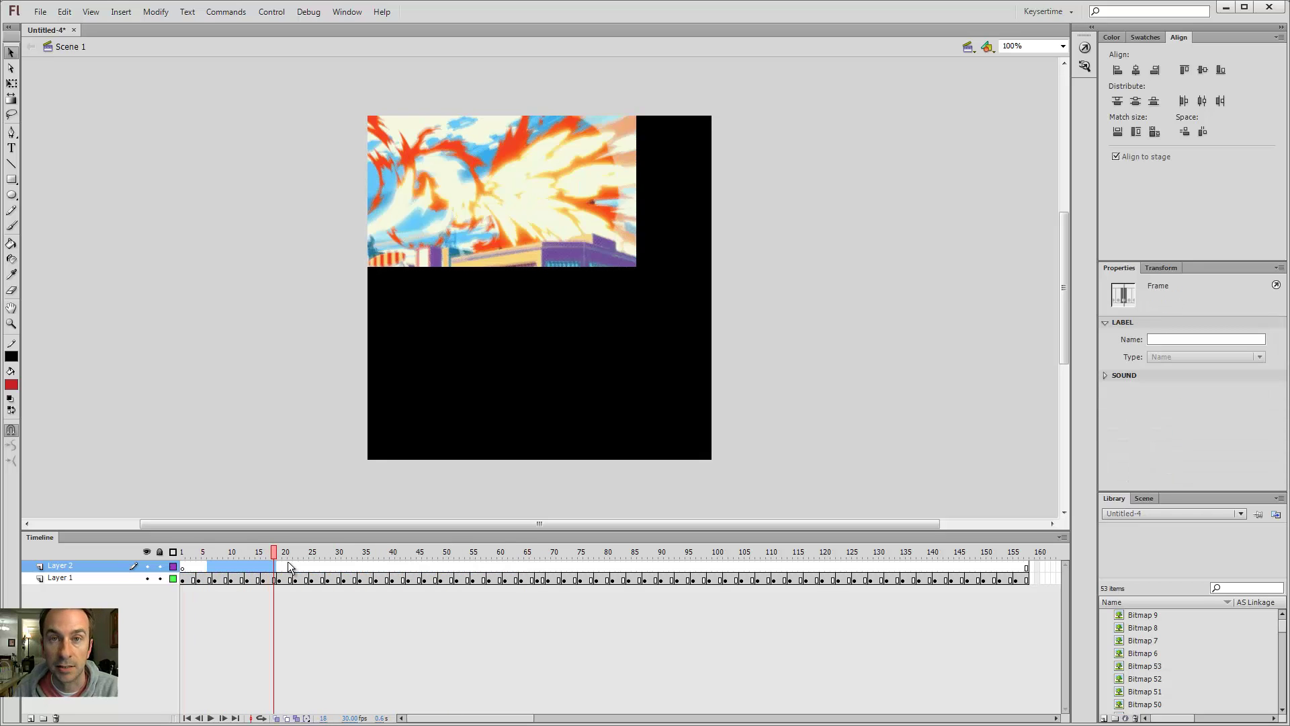
left_click_drag(276, 555, 136, 547)
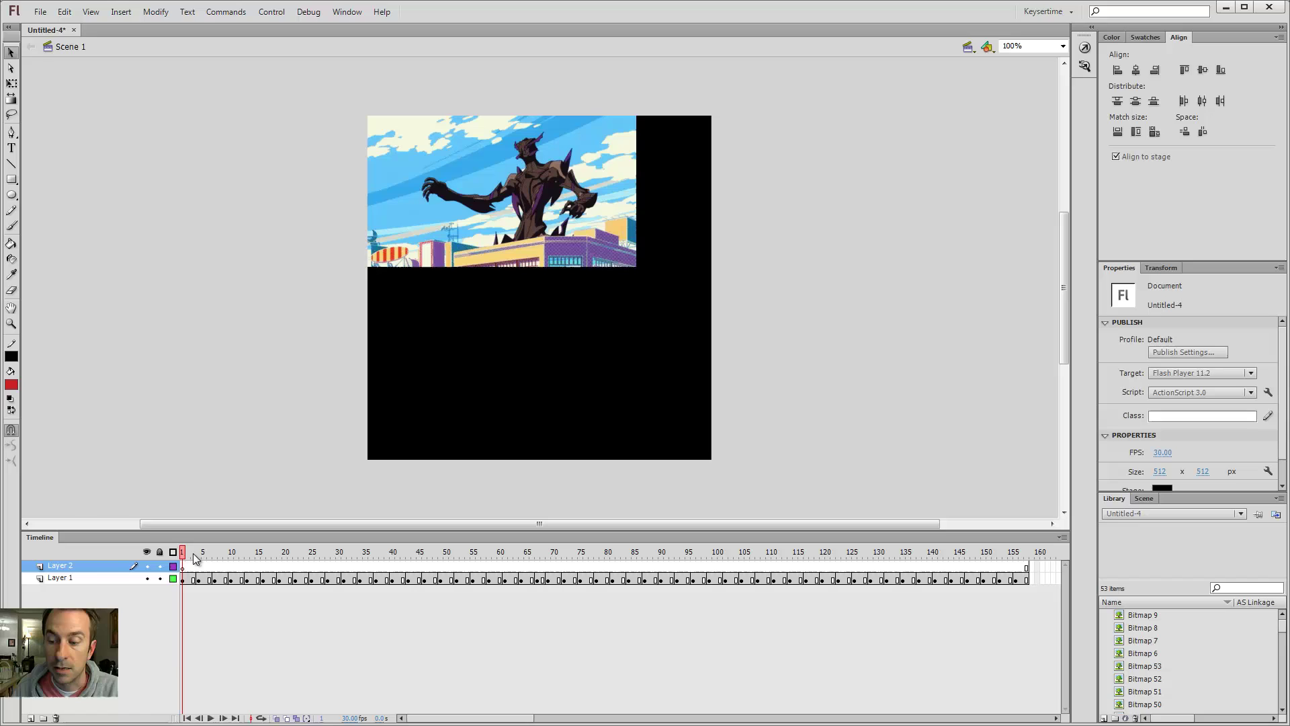
mouse_move(272, 555)
left_mouse_down()
mouse_move(309, 582)
mouse_move(344, 582)
mouse_move(346, 552)
mouse_move(369, 553)
mouse_move(195, 553)
mouse_move(395, 556)
mouse_move(392, 566)
mouse_move(702, 552)
mouse_move(387, 552)
mouse_move(469, 570)
mouse_move(1027, 579)
left_mouse_up()
left_click(288, 582)
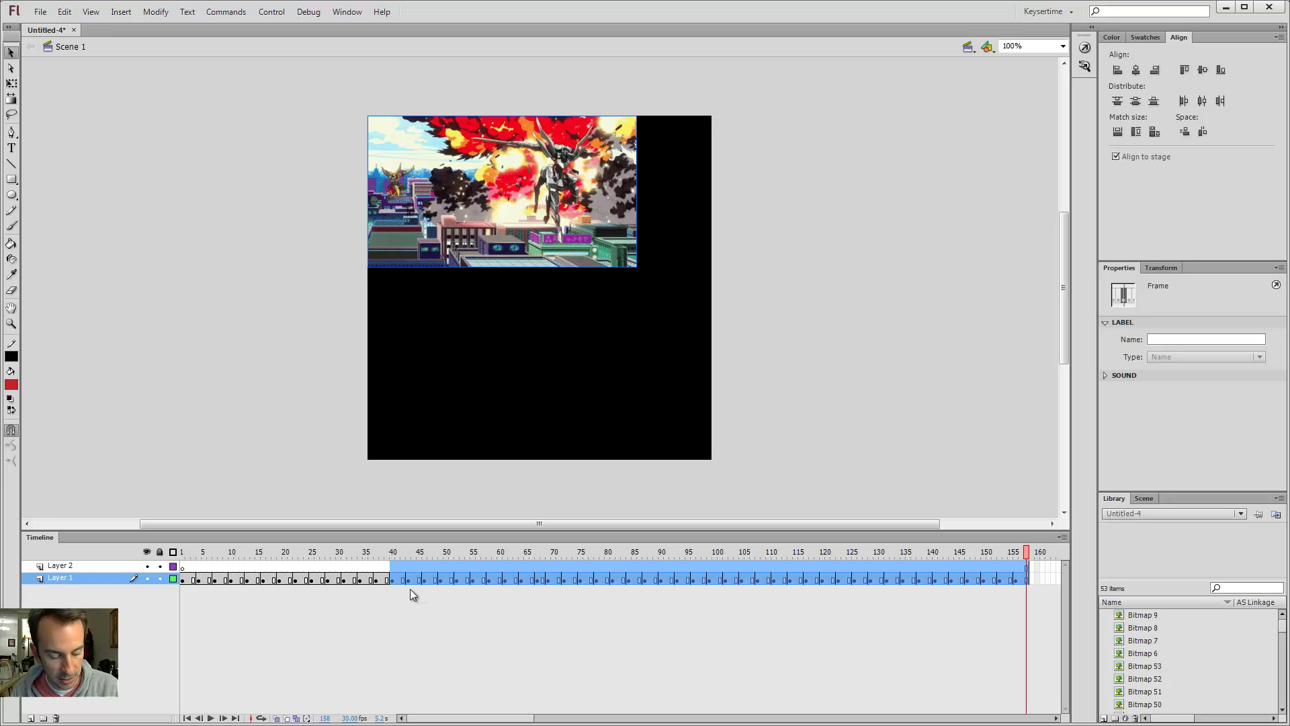
- Delete the GIF frames after frame 39 and review the remaining explosion frames
key("shift+F5")
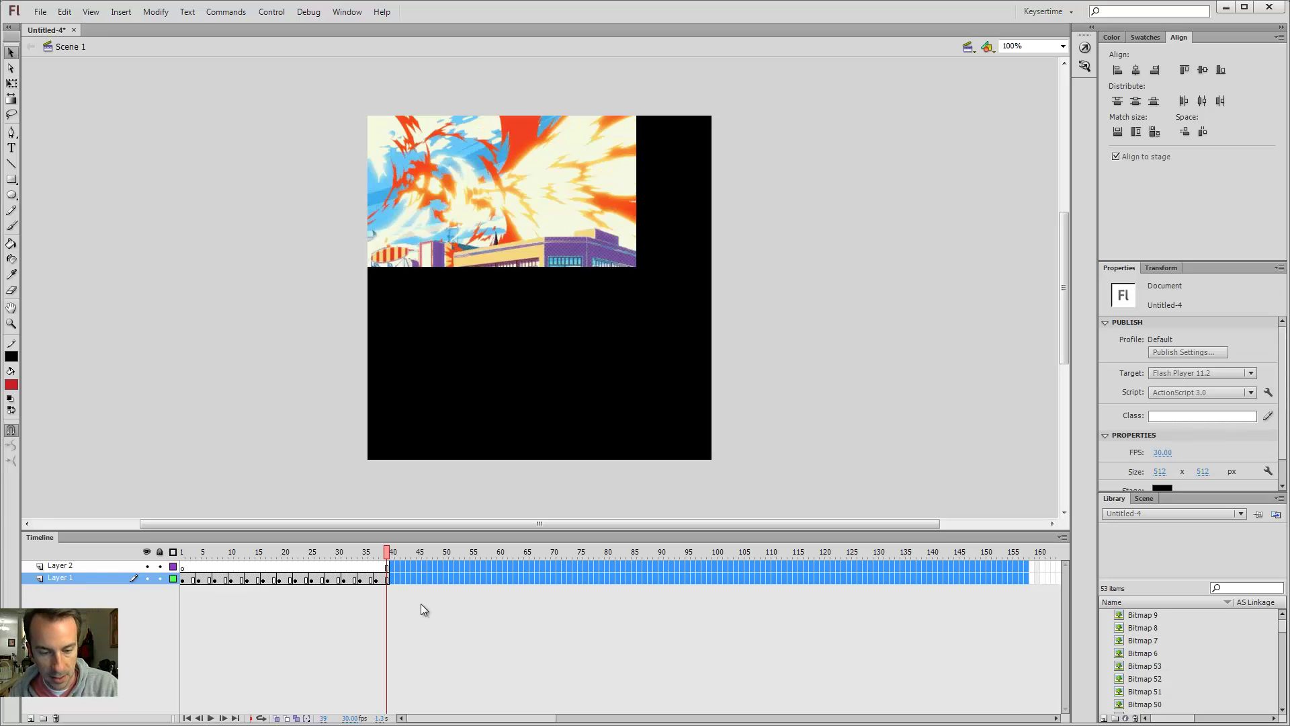
left_click(421, 604)
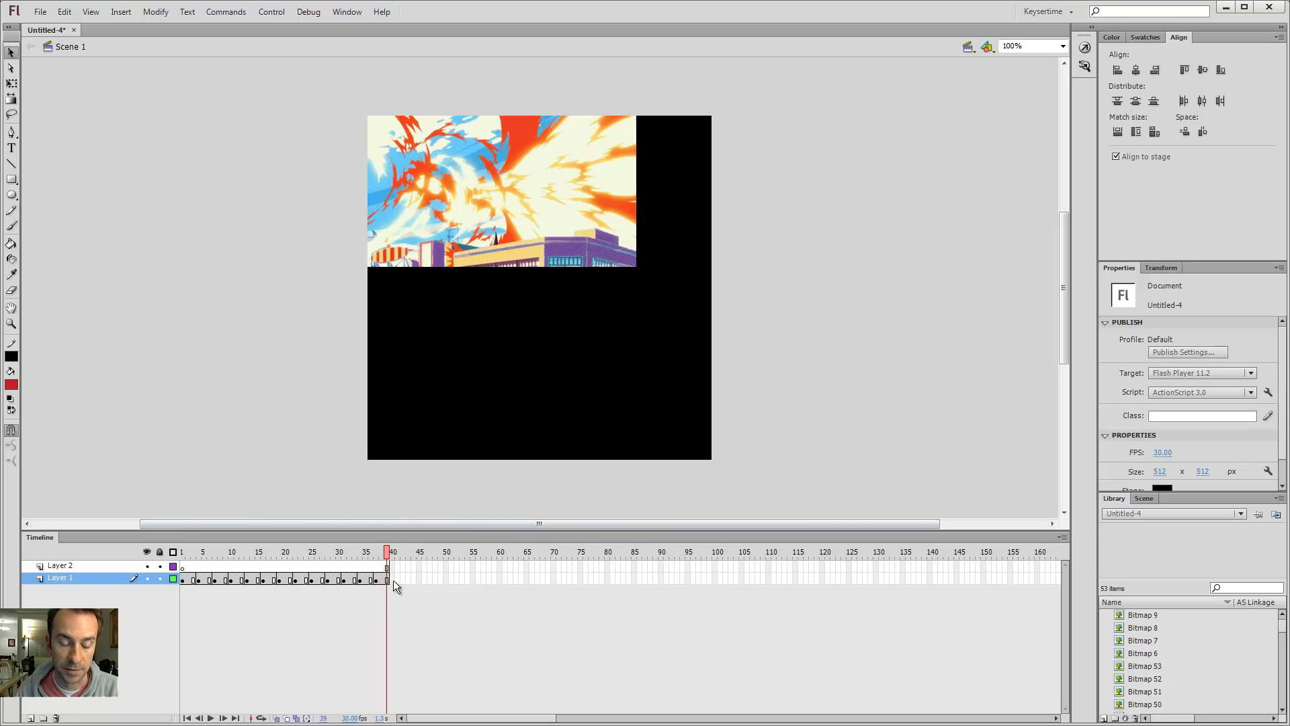
left_click_drag(388, 553, 321, 556)
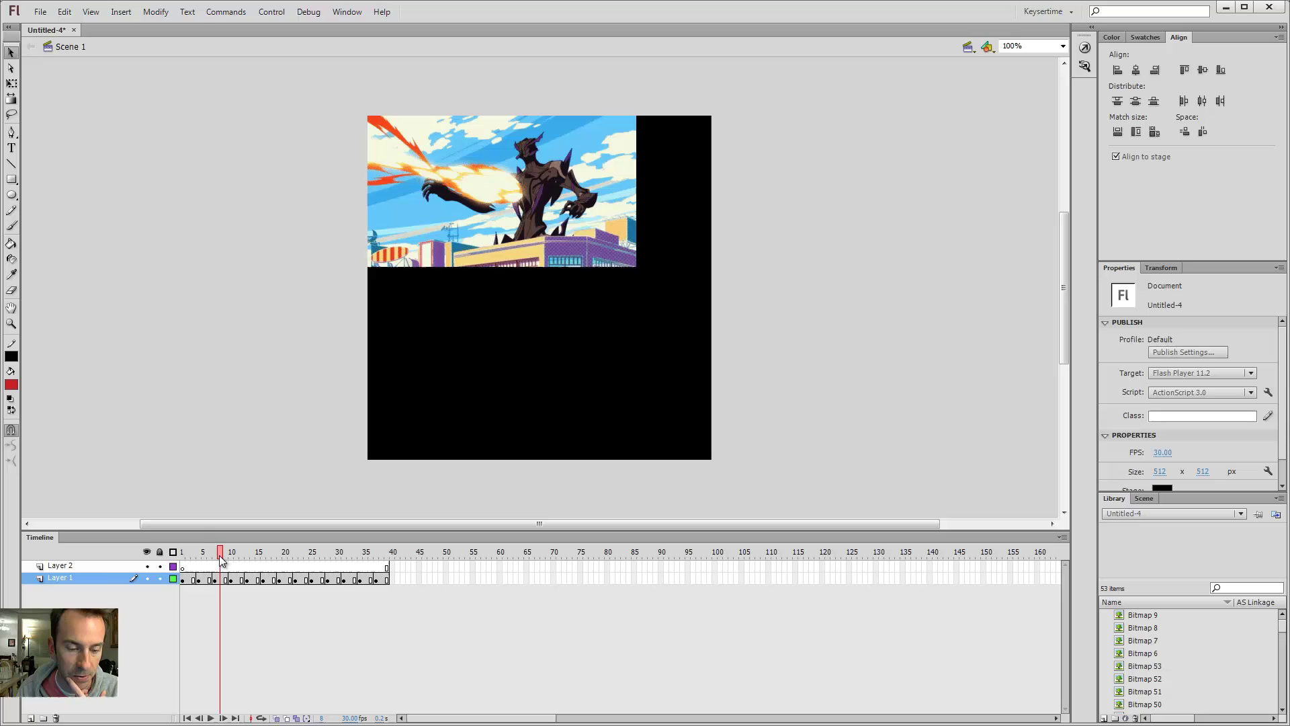
left_click_drag(222, 561, 387, 561)
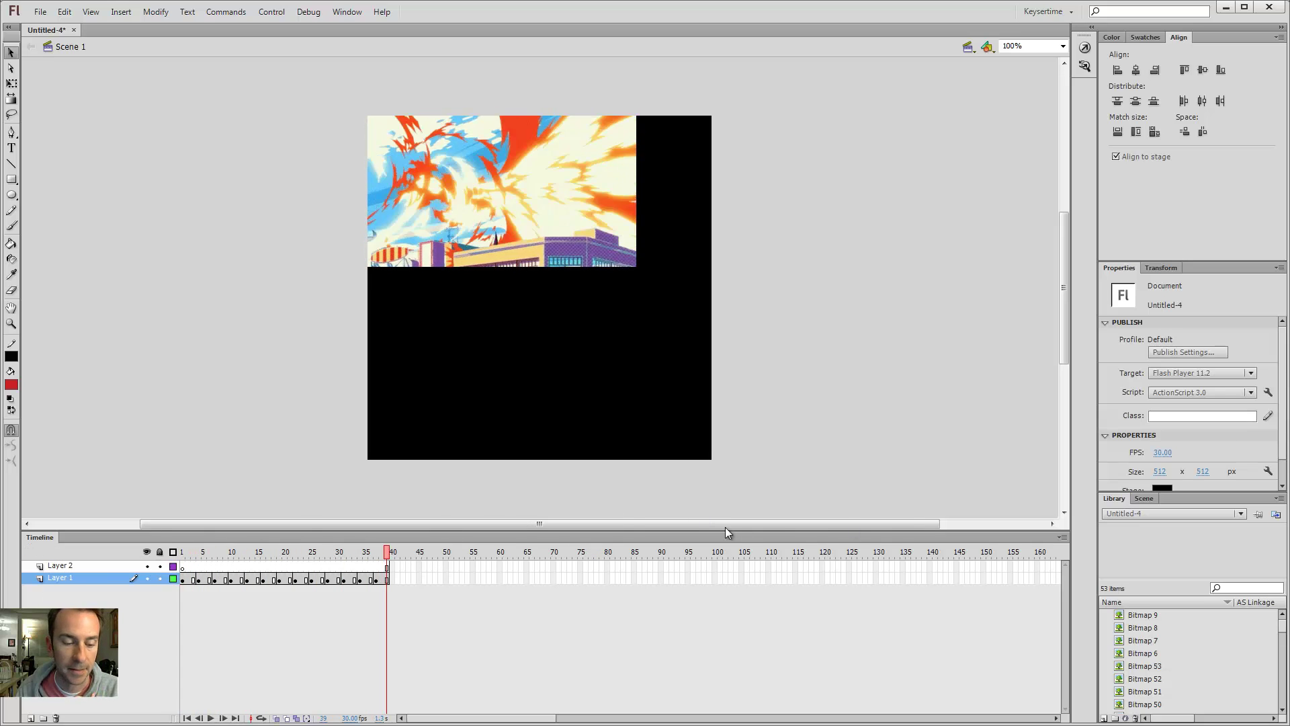
key("shift+comma")
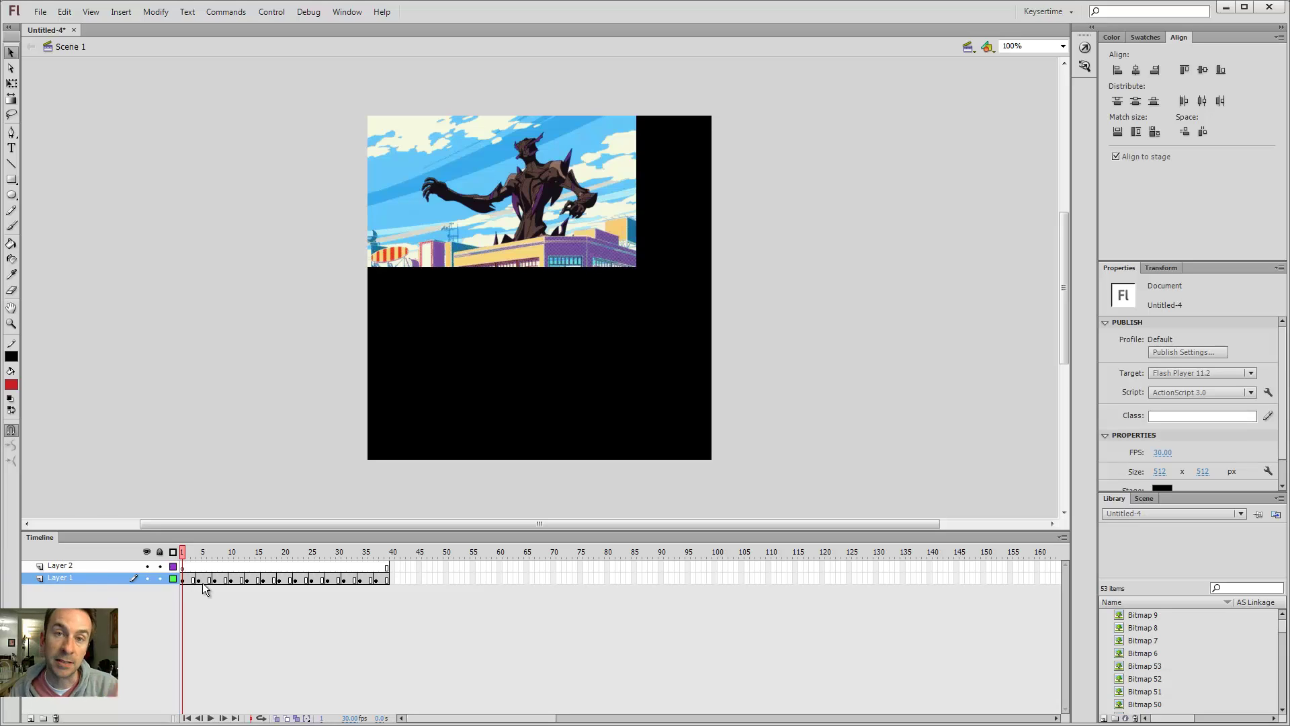
- Remove the duplicate held frames from the first three images on both layers
key("shift+F5")
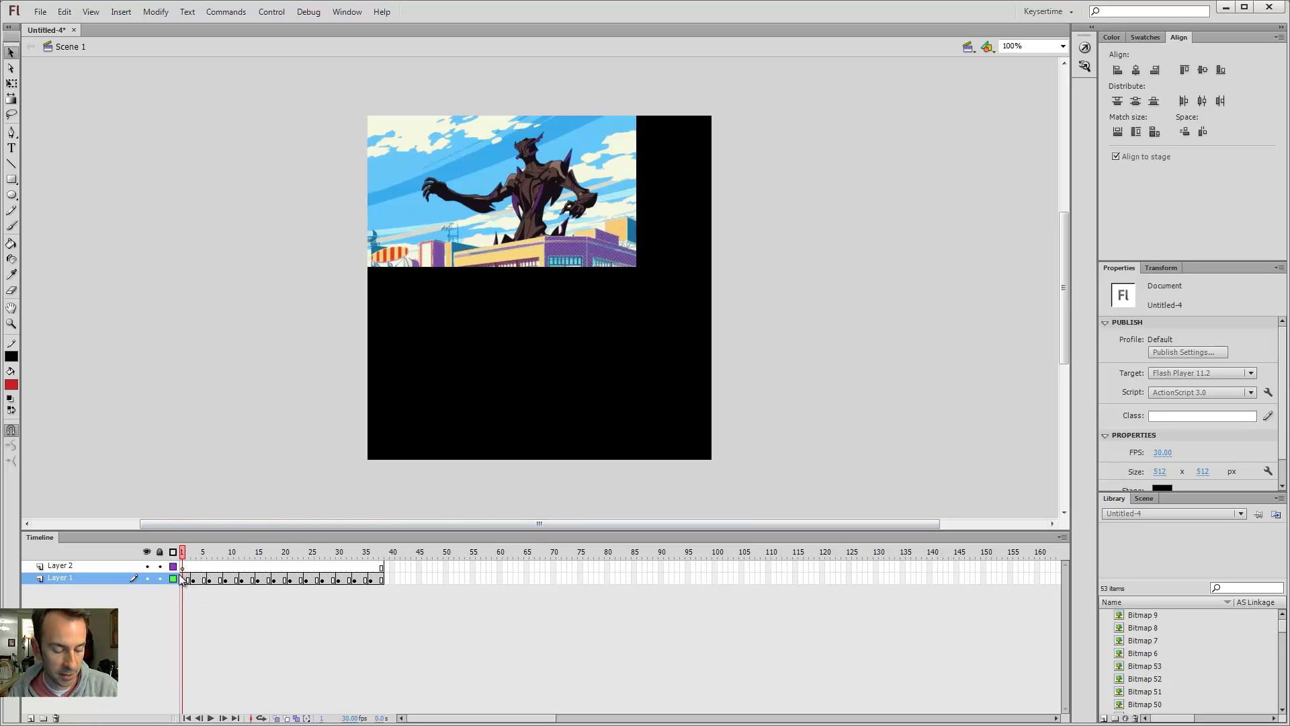
key("shift+F5")
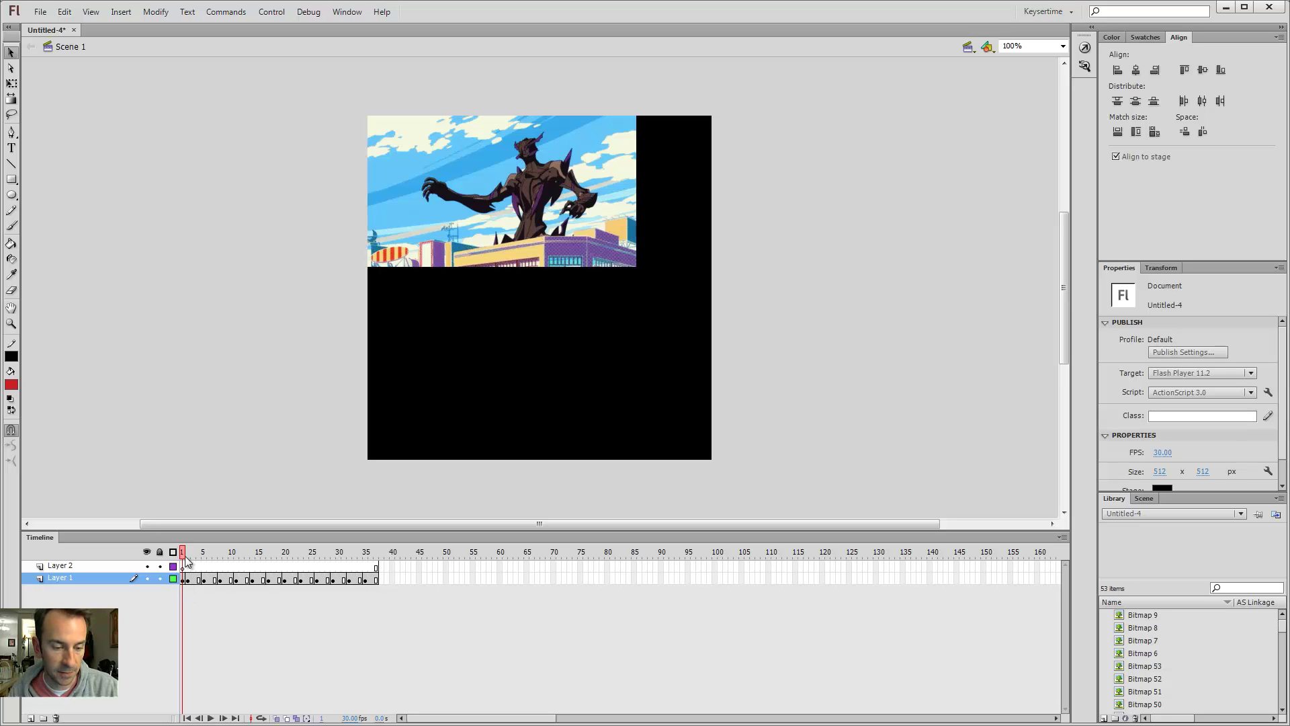
left_click(187, 552)
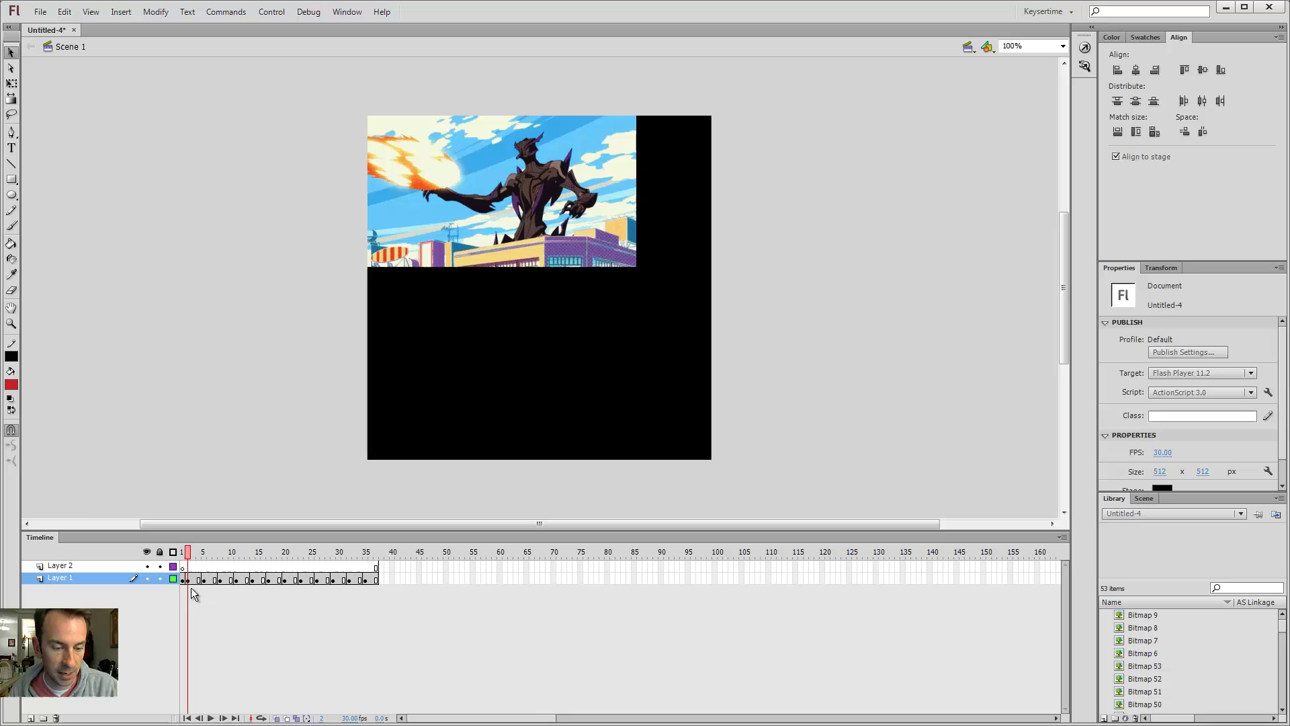
key("shift+F5")
key("shift+F5")
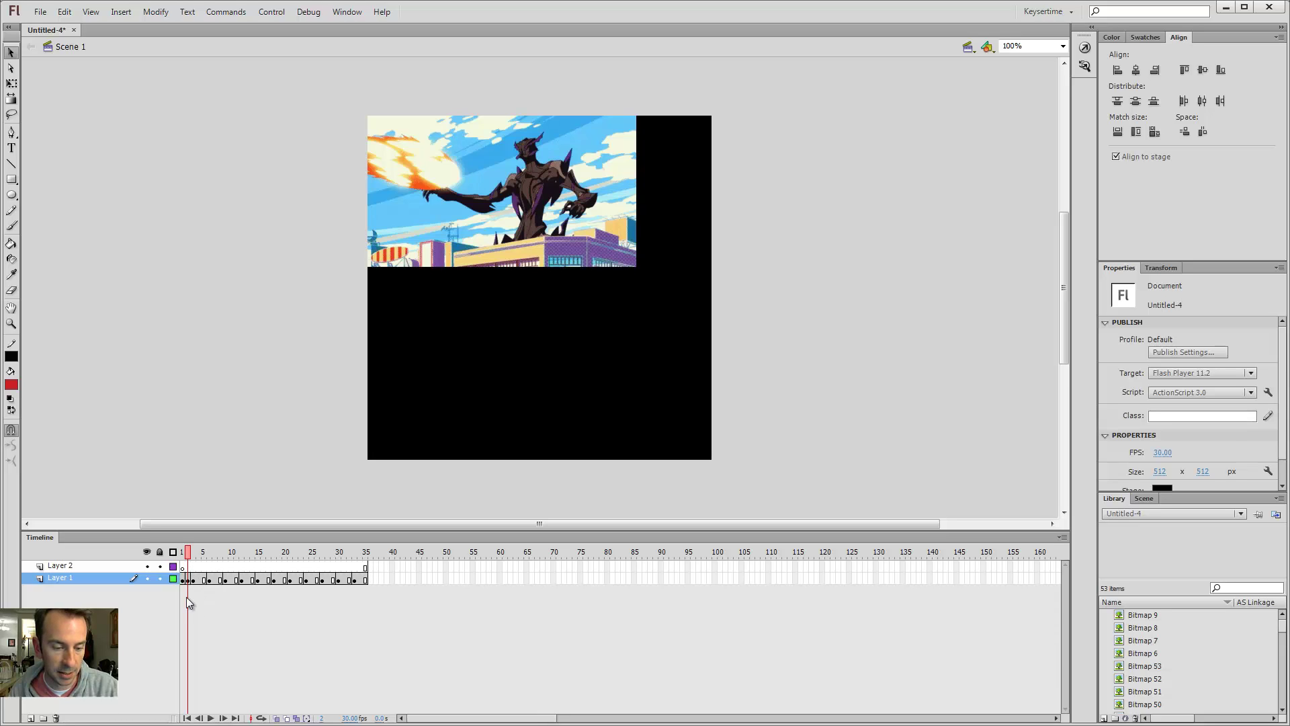
left_click(193, 566)
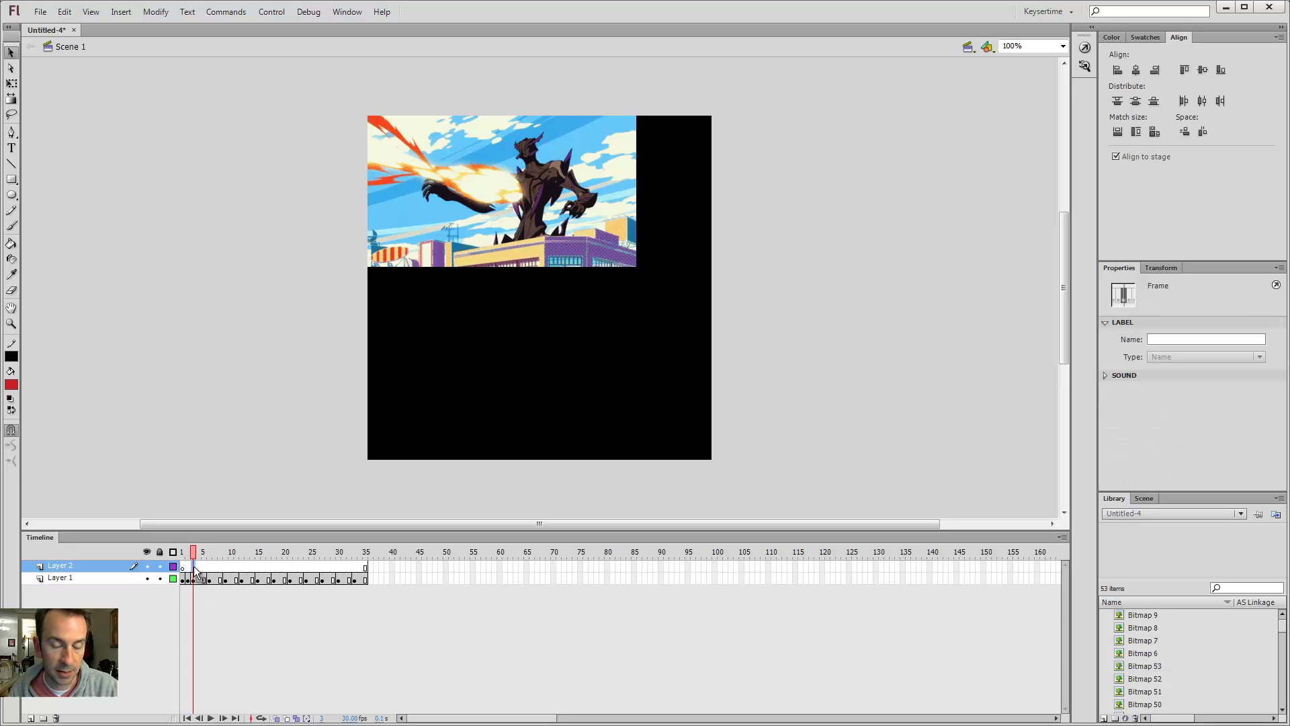
key("shift+F5")
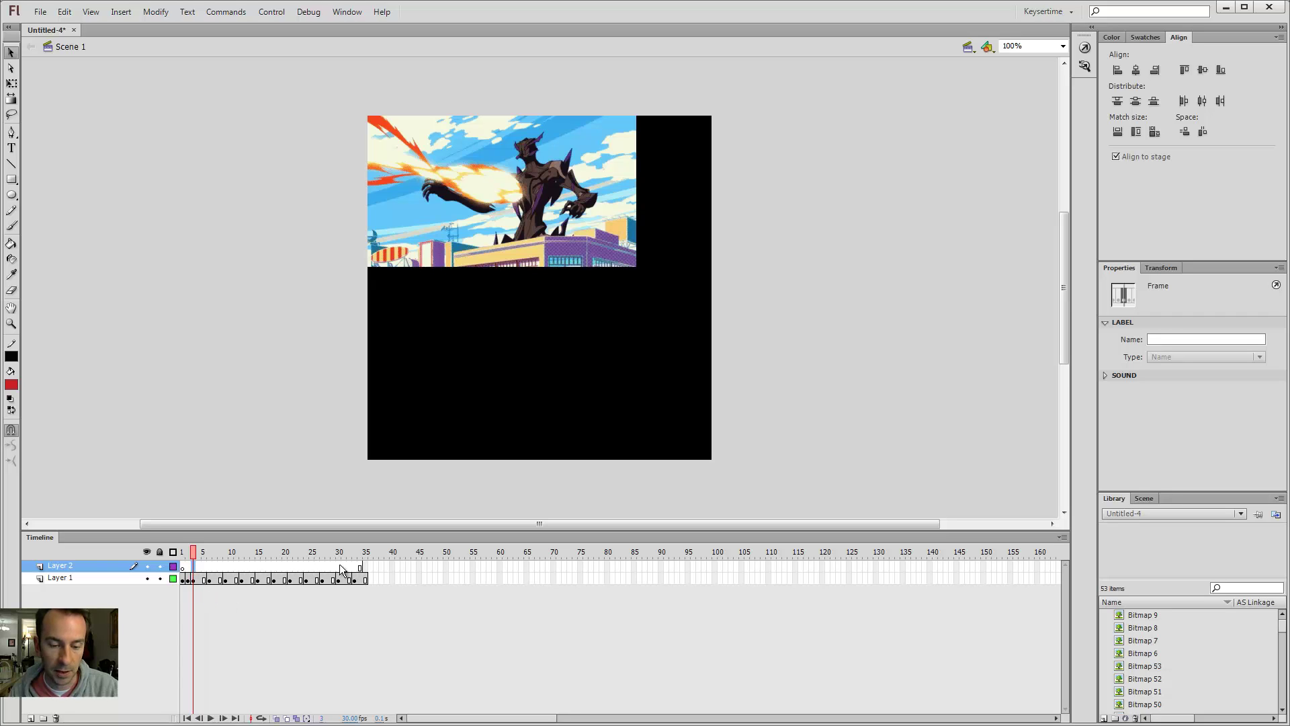
left_click(194, 579)
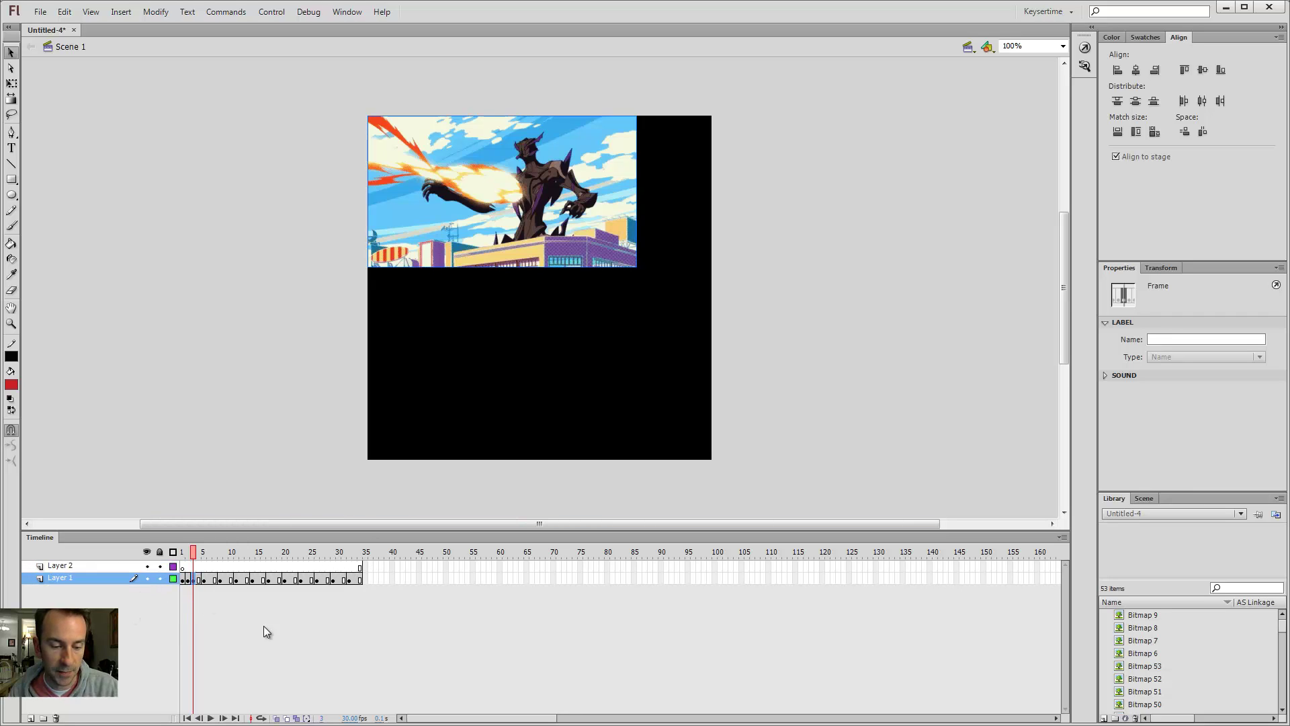
left_click(288, 634)
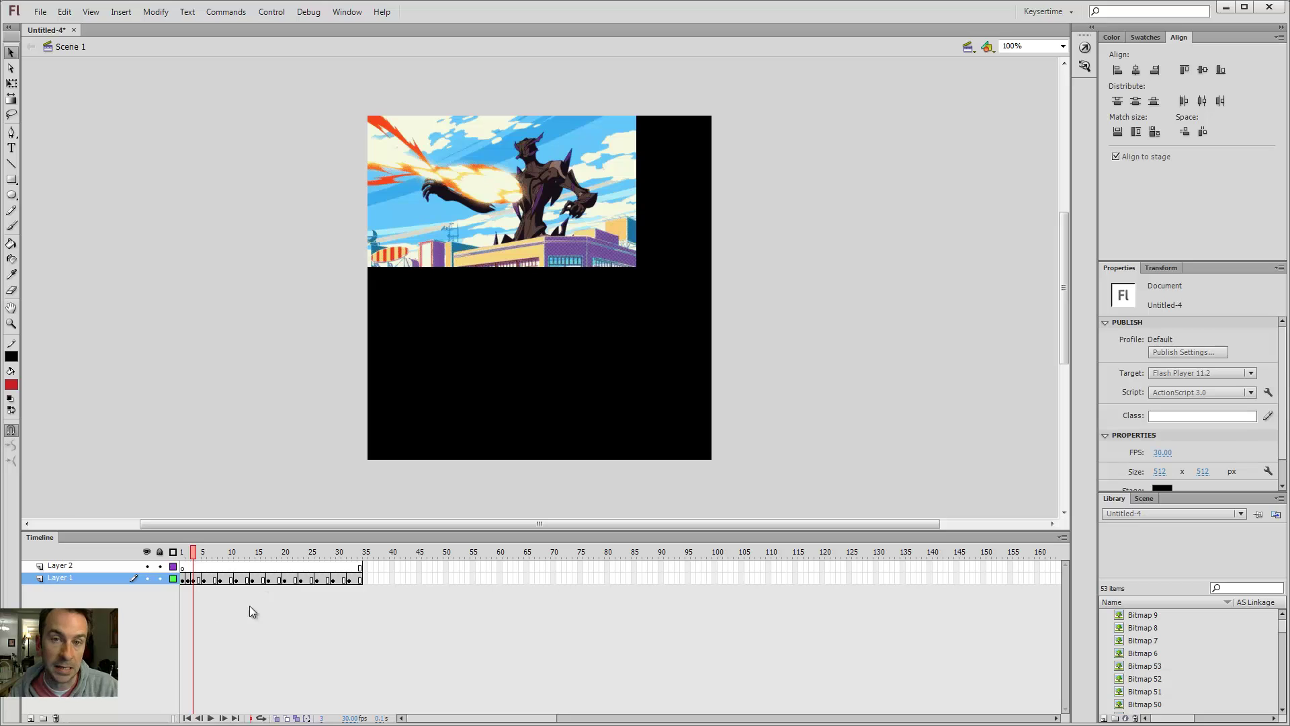
key("shift+F5")
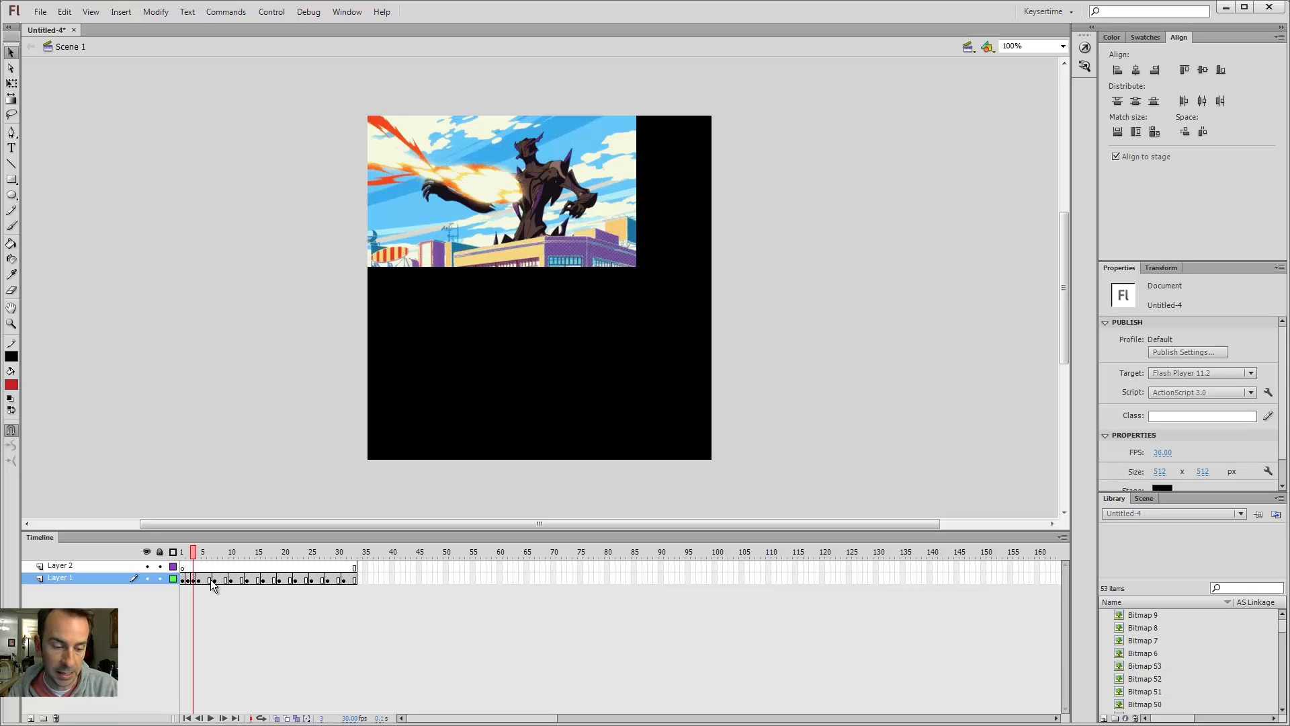
- Step through each remaining image, deleting its extra held frames, leaving about 13 frames
key(".")
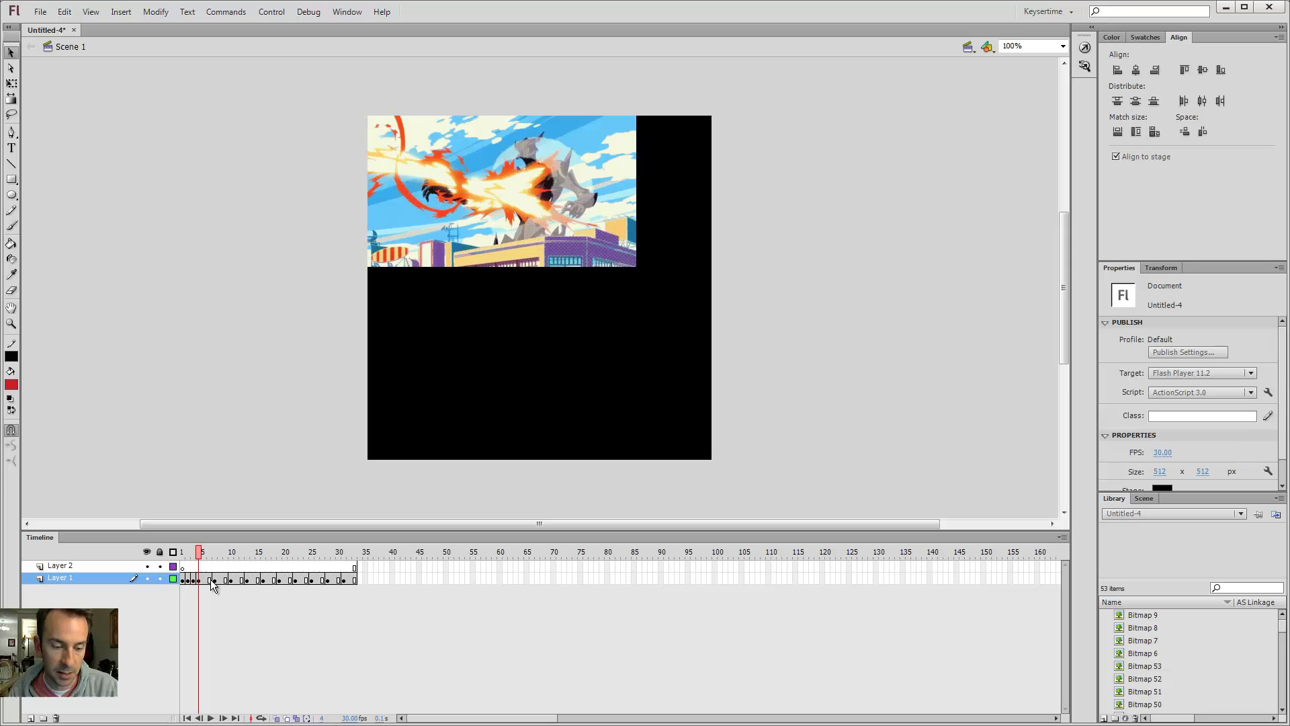
key("shift+F5")
key(".")
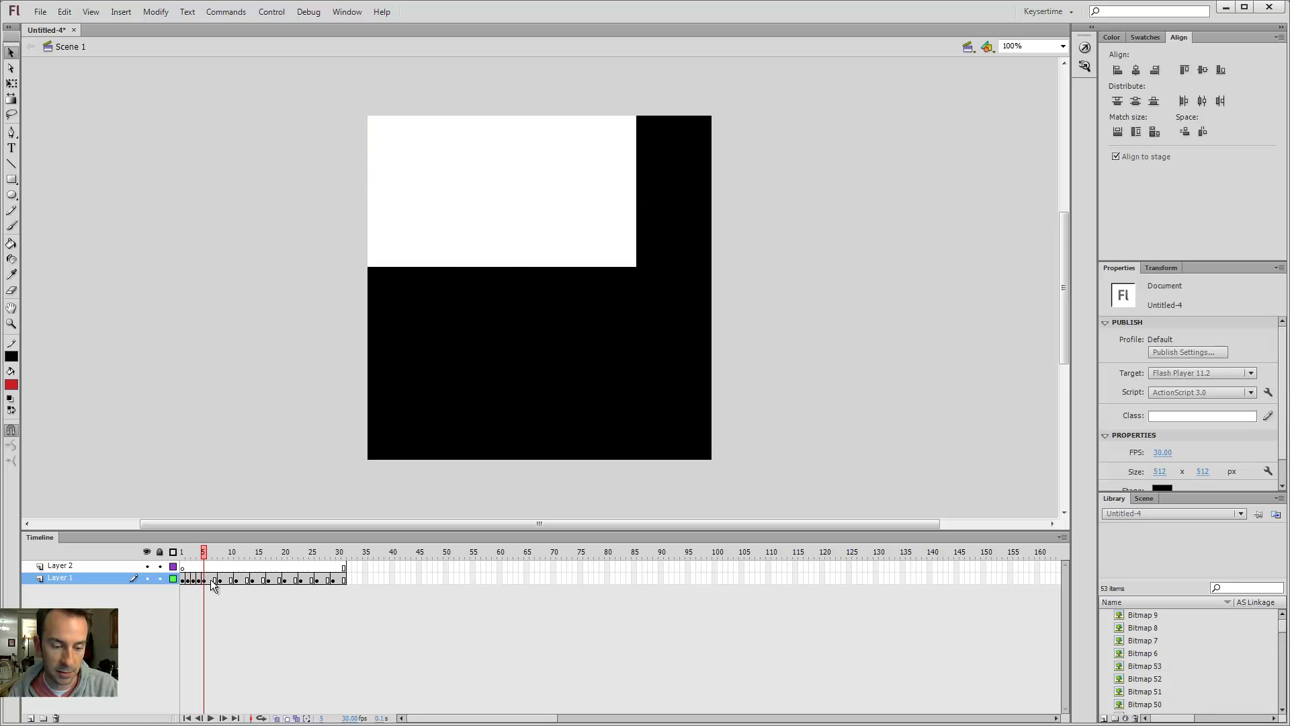
key("shift+F5")
key("shift+F5")
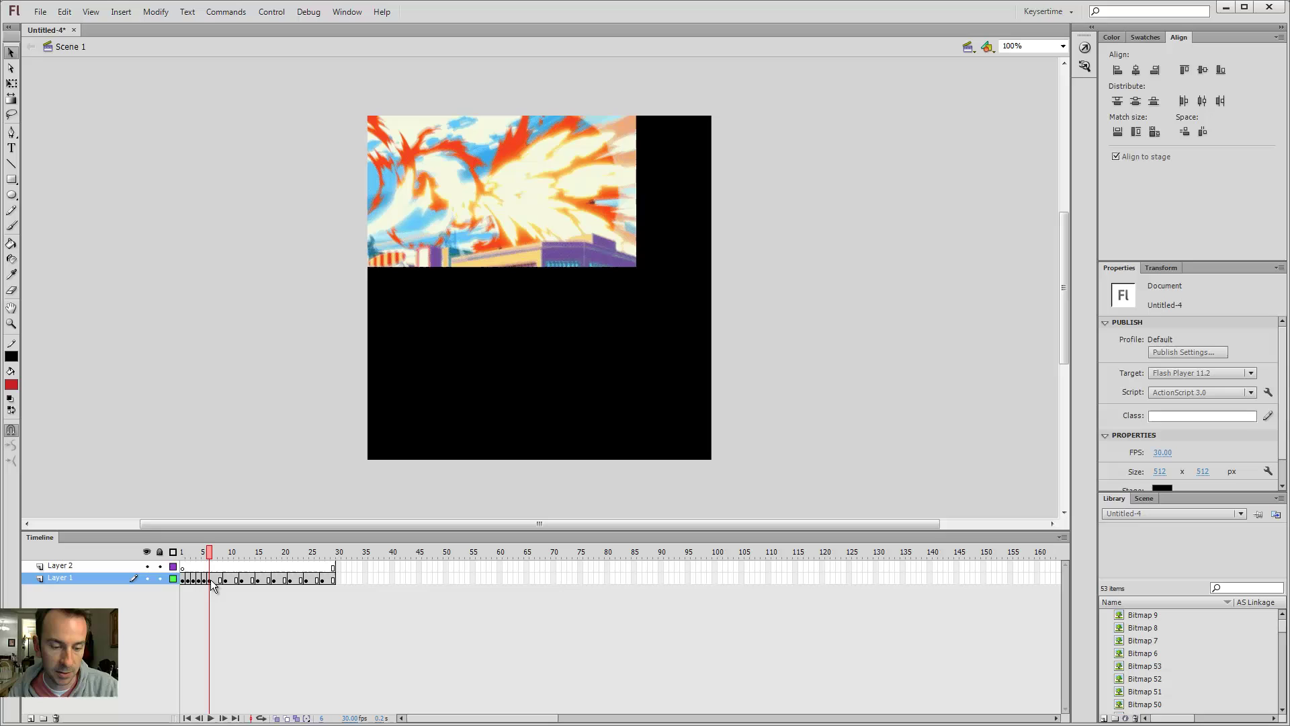
key(".")
key("shift+F5")
key("shift+F5")
key(".")
key("shift+F5")
key("shift+F5")
key("period")
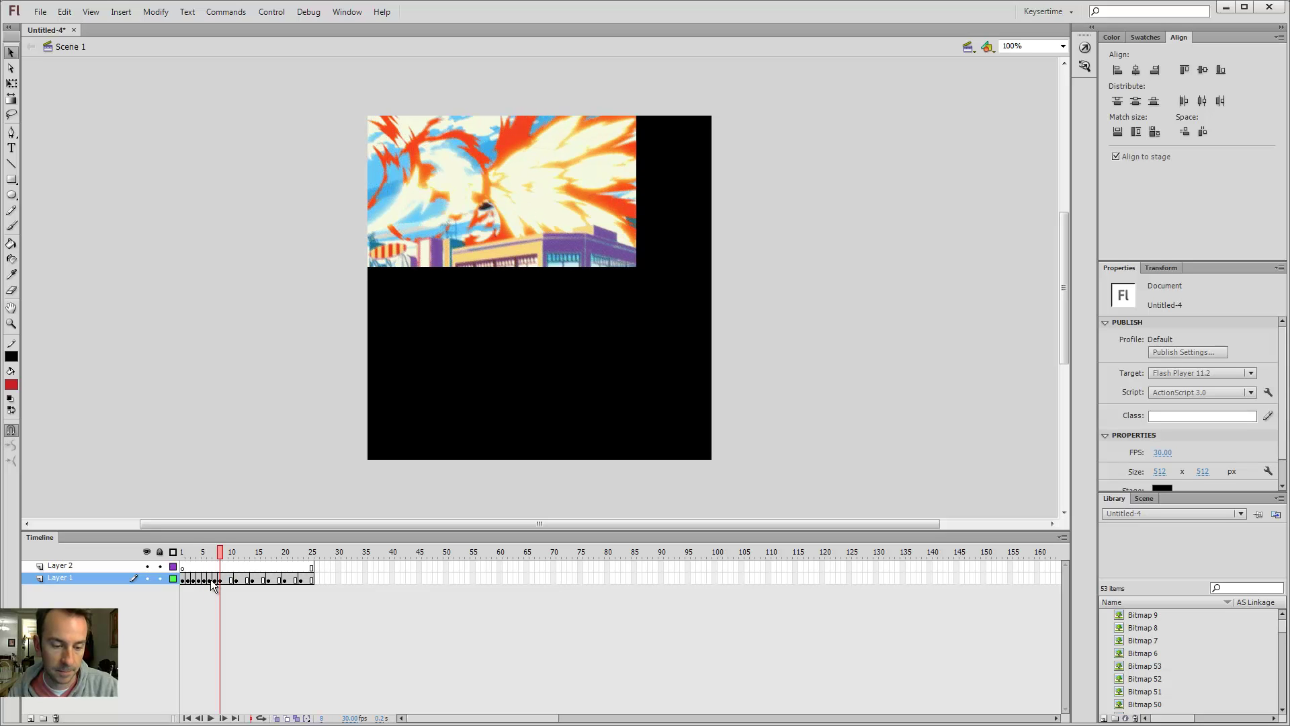
key("shift+F5")
key("period")
key("shift+F5")
key("shift+F5")
key("period")
key("shift+F5")
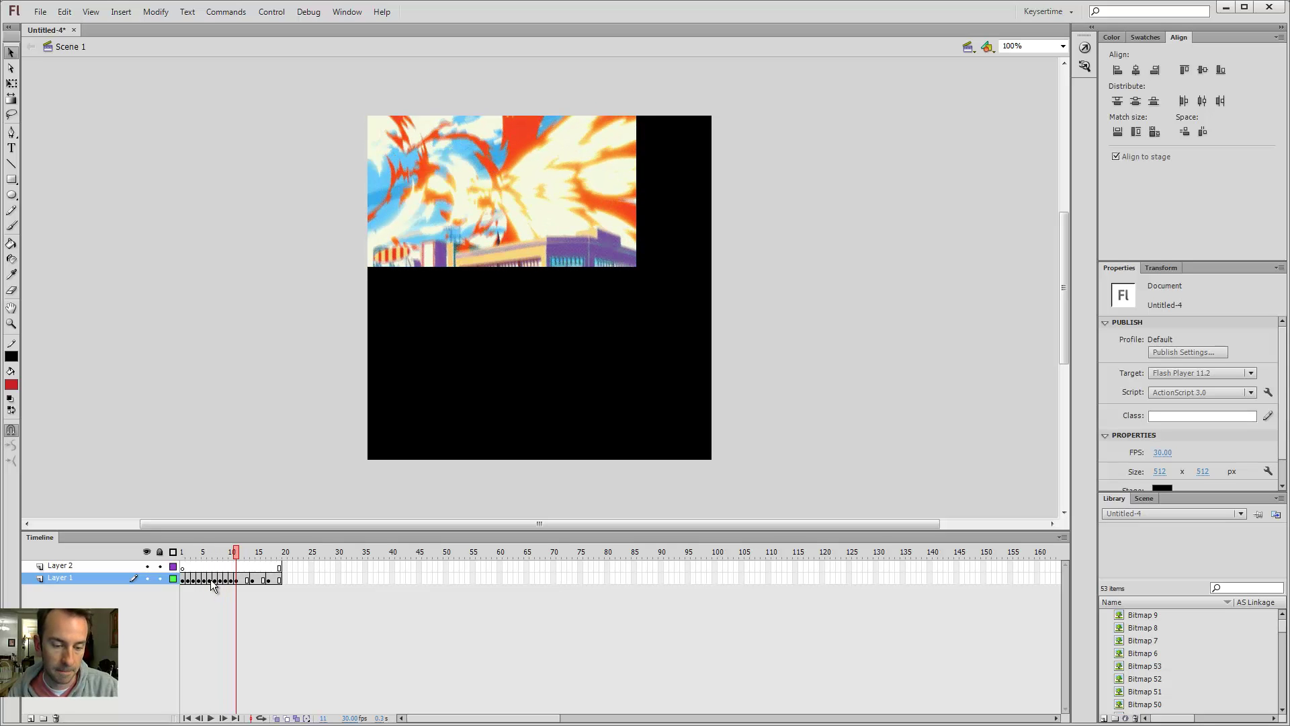
key("period")
key("period")
key("shift+F5")
key("shift+F5")
key("shift+F5")
key("period")
key("shift+F5")
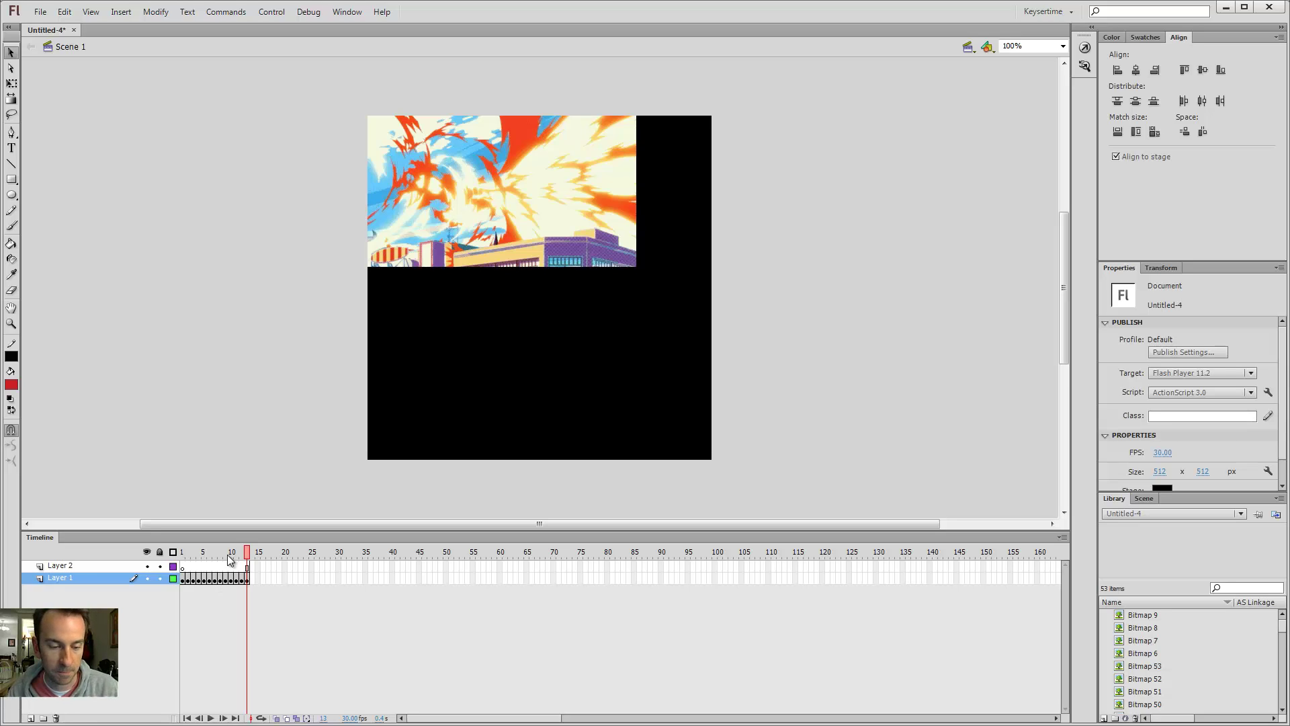
mouse_move(249, 552)
left_mouse_down()
mouse_move(129, 554)
mouse_move(261, 562)
mouse_move(206, 568)
mouse_move(179, 563)
mouse_move(320, 558)
left_mouse_up()
- Test the movie at 30 fps, then 15 fps, then 5 fps, leaving the rate at 5
key("ctrl+Return")
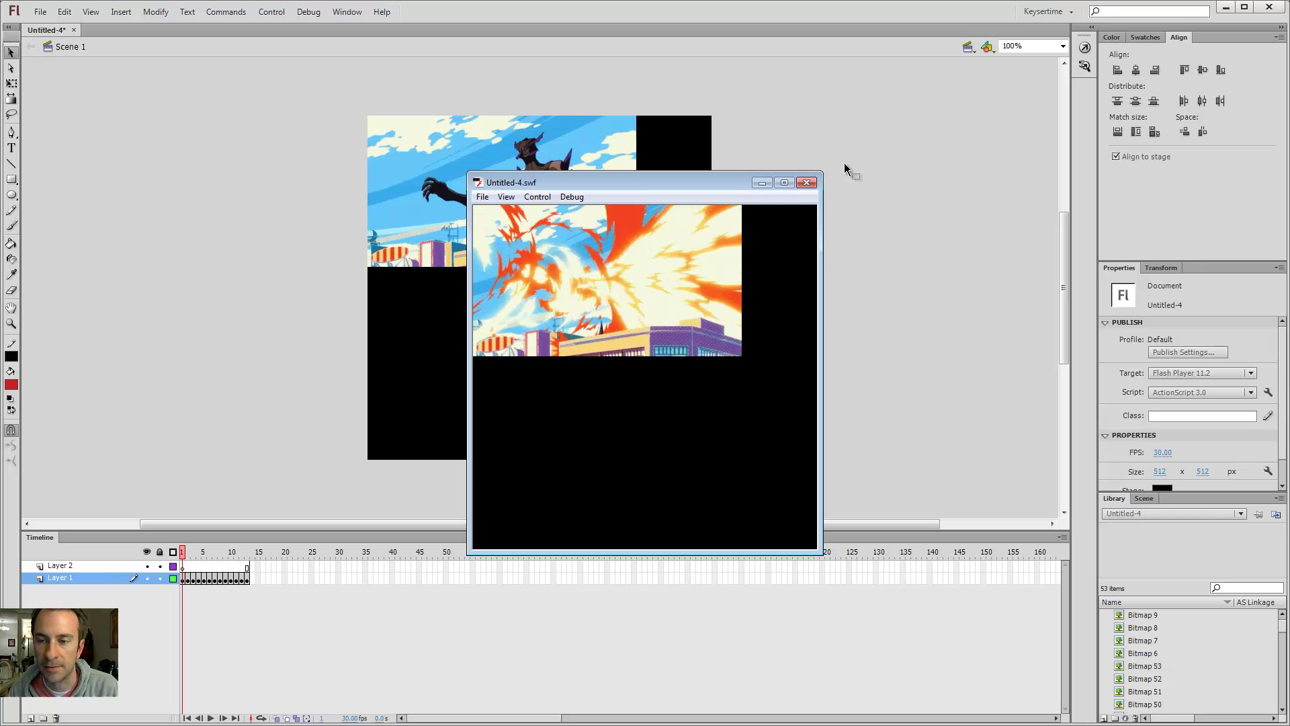
left_click(807, 183)
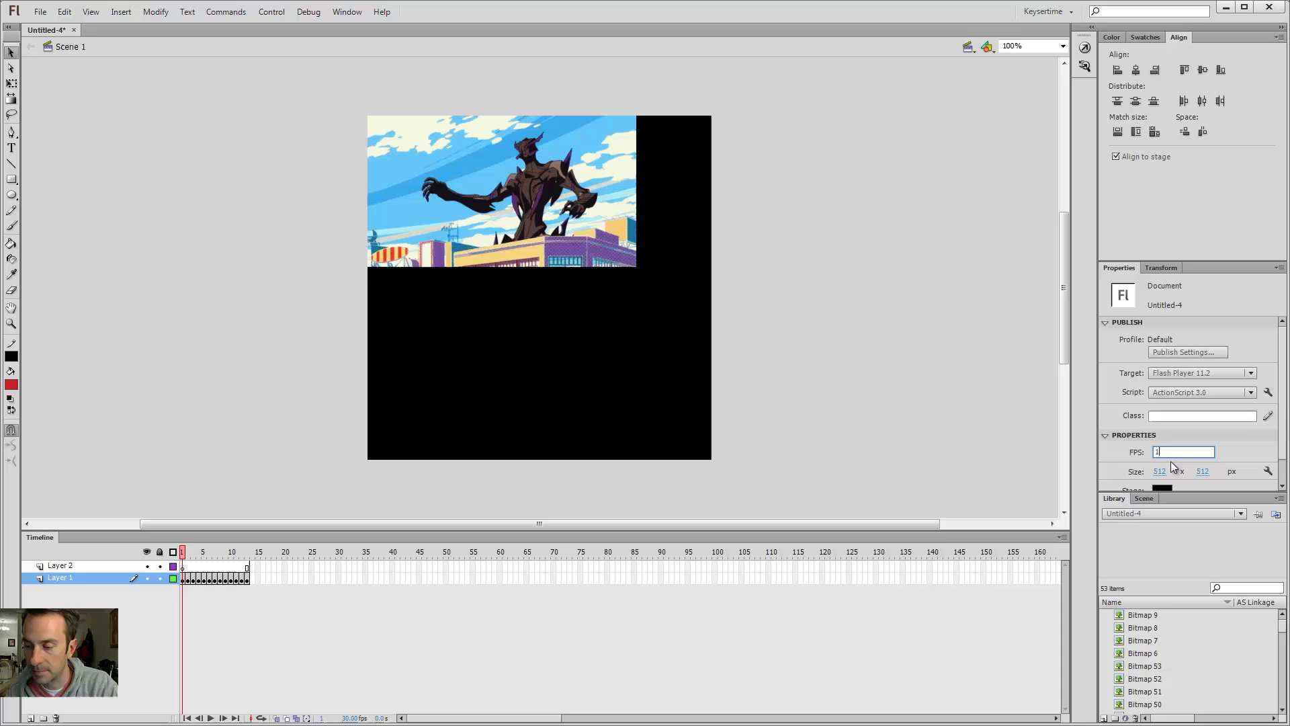
type("15")
key("Return")
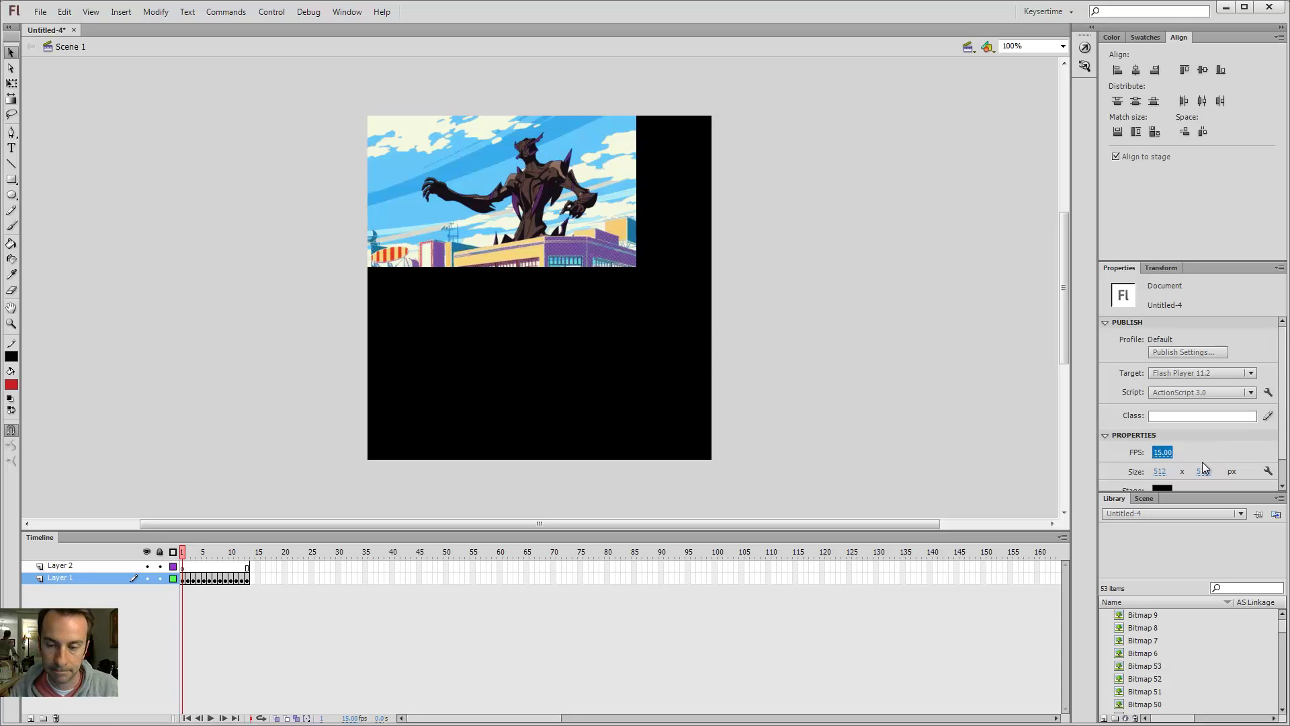
key("ctrl+Return")
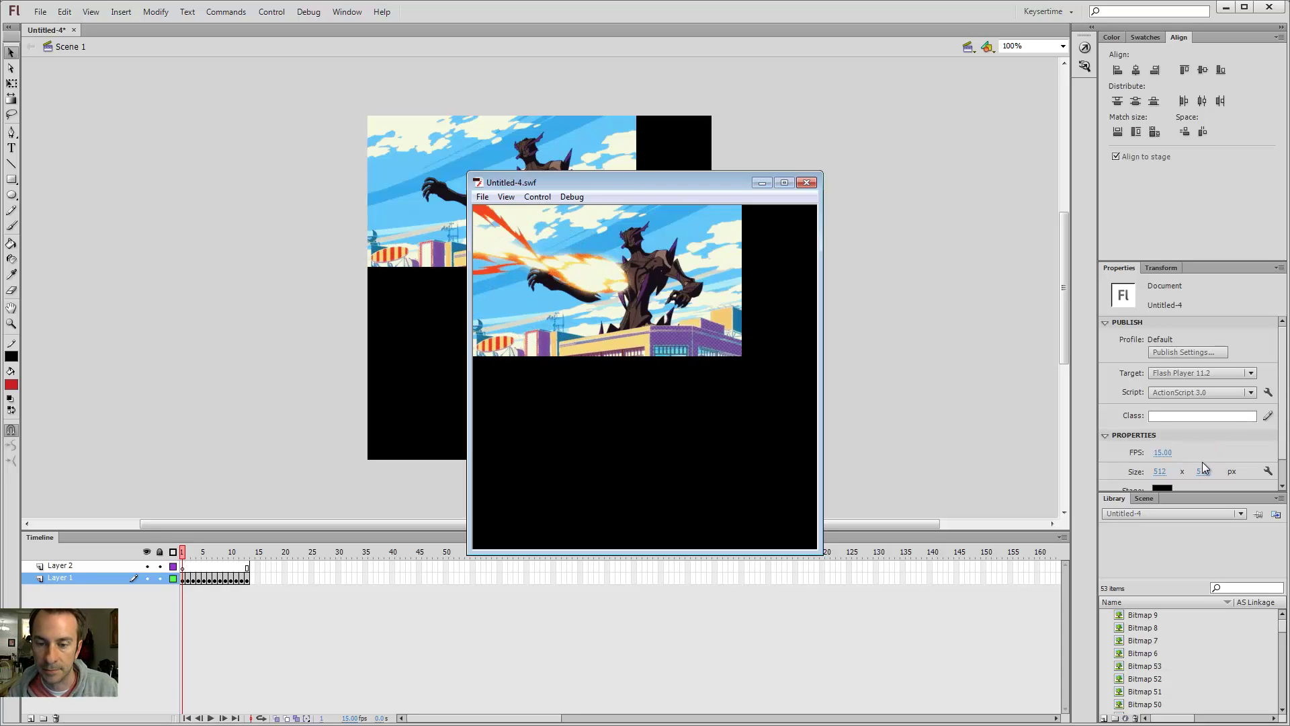
left_click(806, 183)
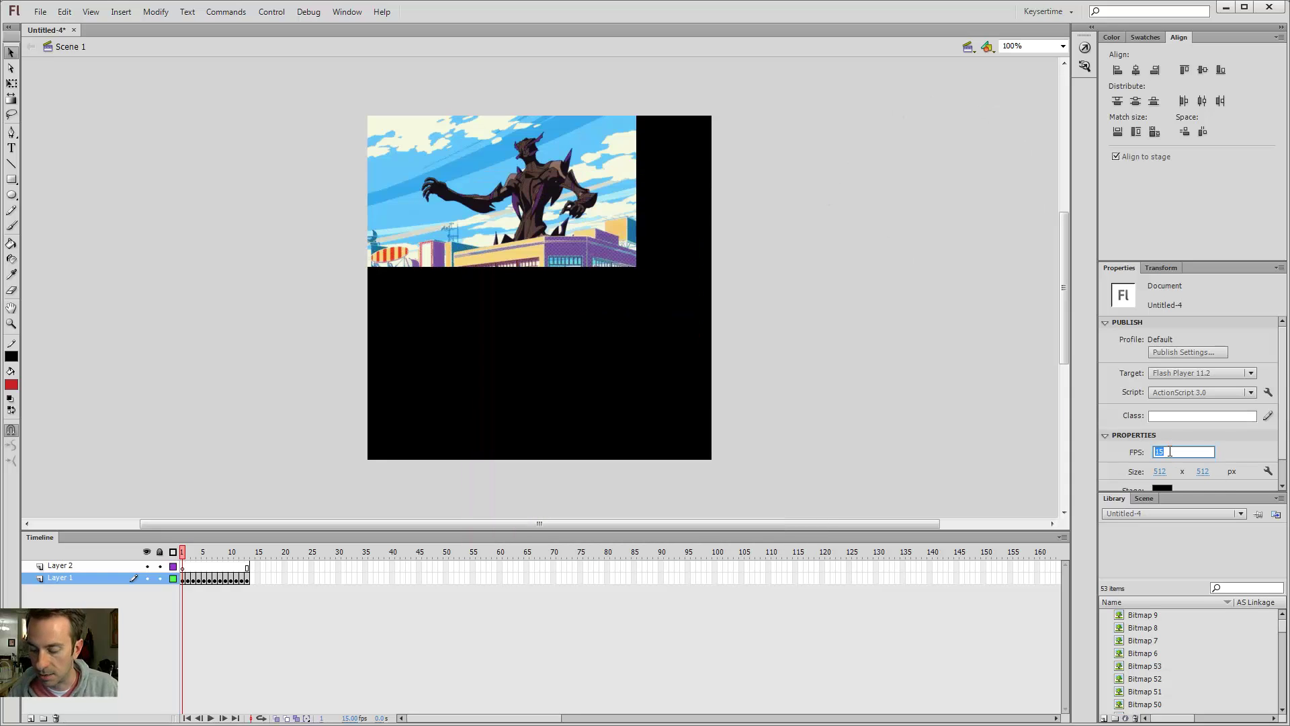
type("5")
key("ctrl+Return")
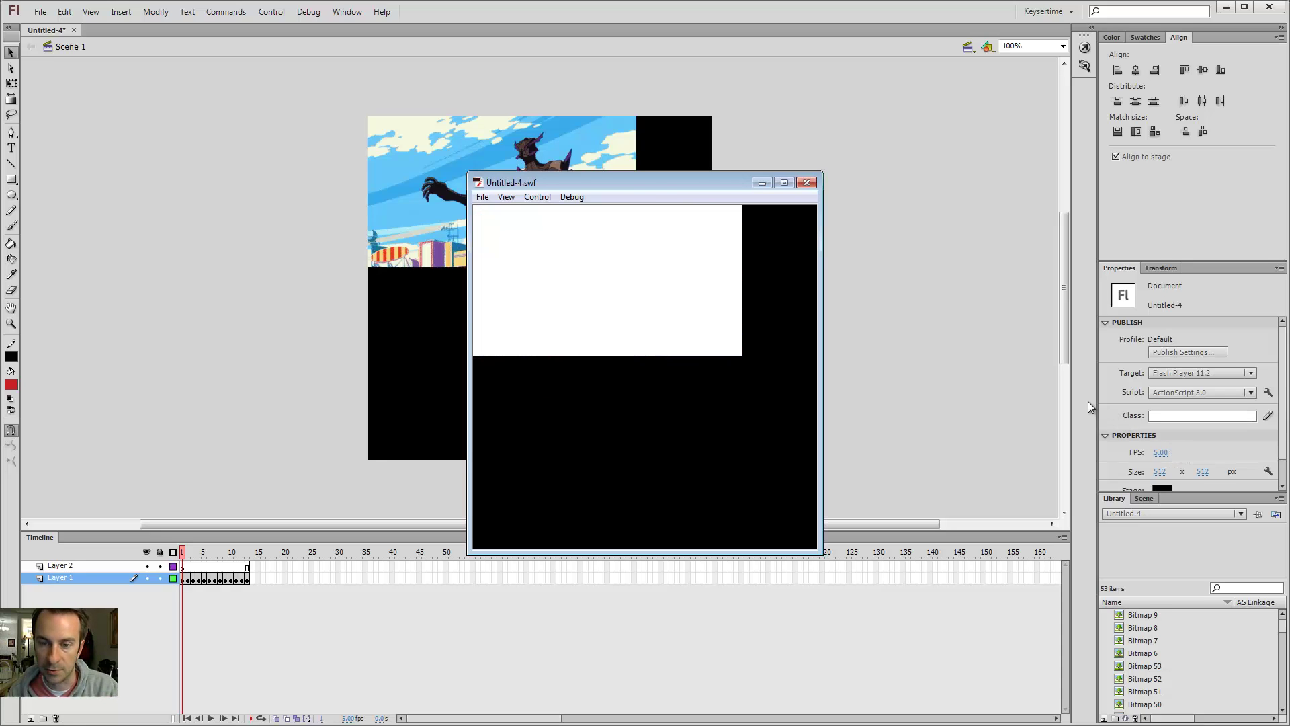
left_click(806, 183)
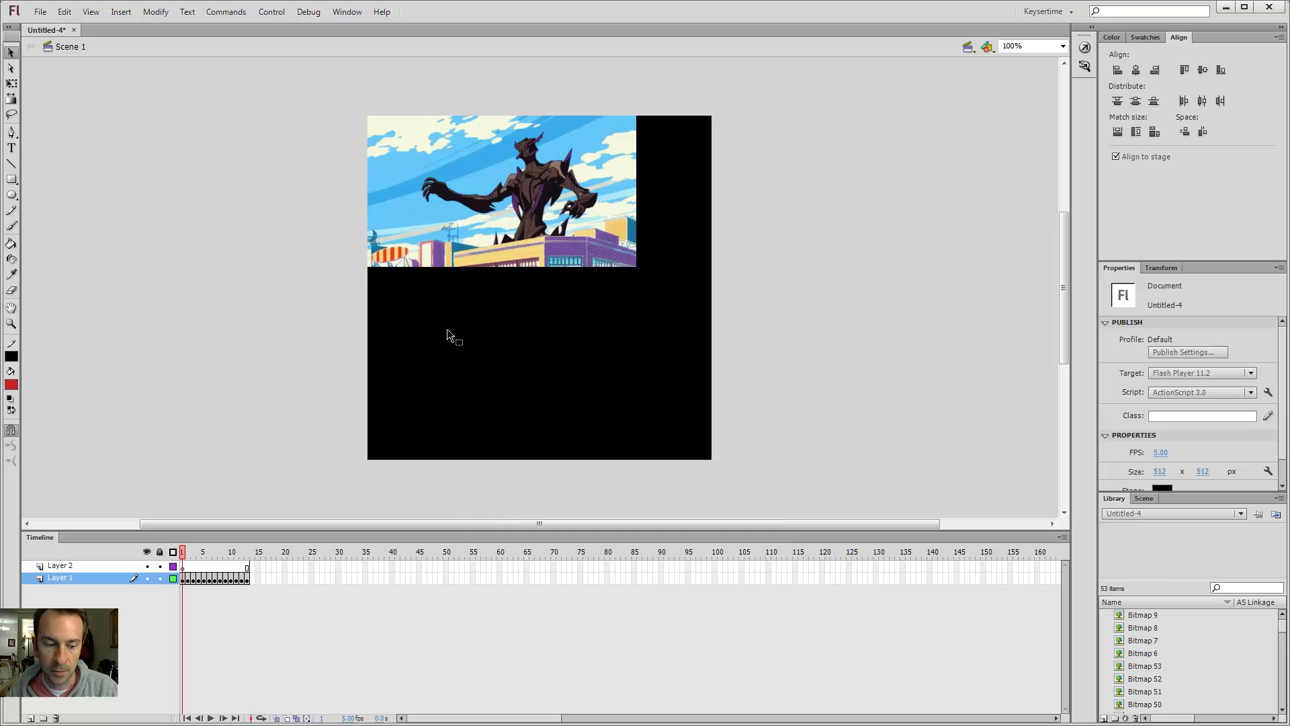
- Play the animation, hold the first image longer with F5, and test the movie
key("Return")
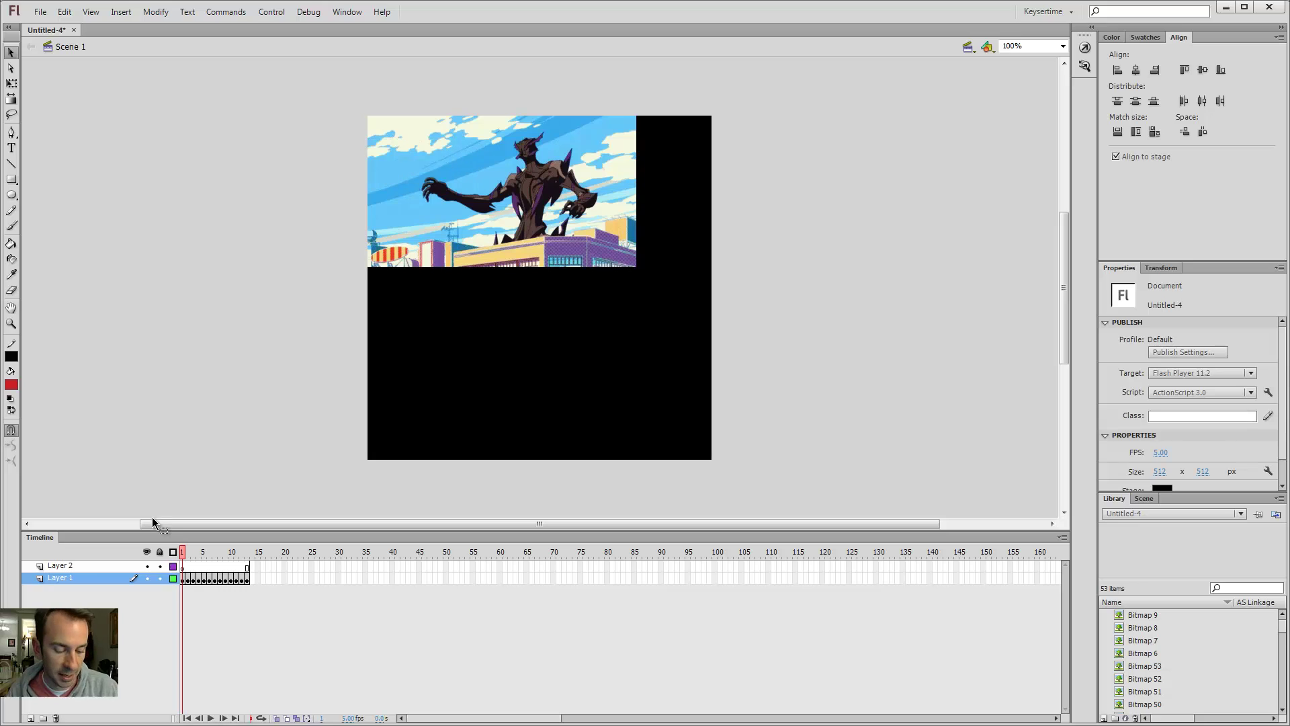
key("F5")
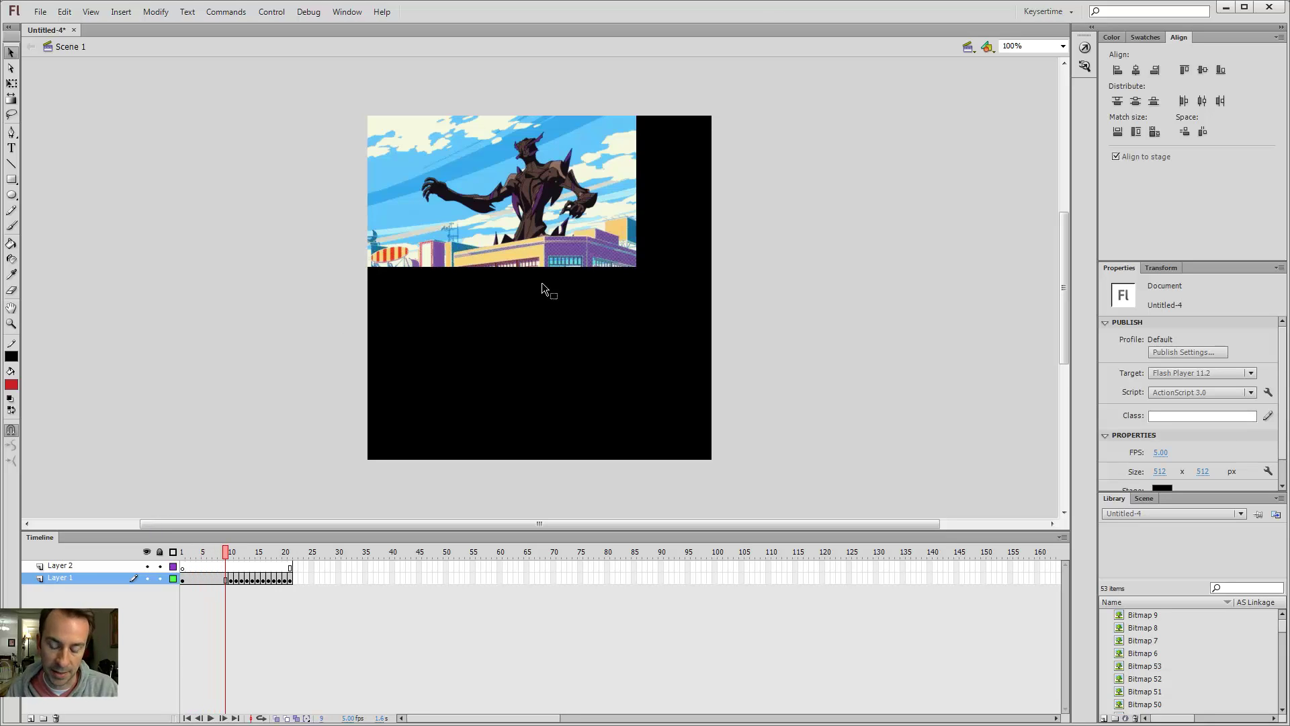
key("ctrl+Return")
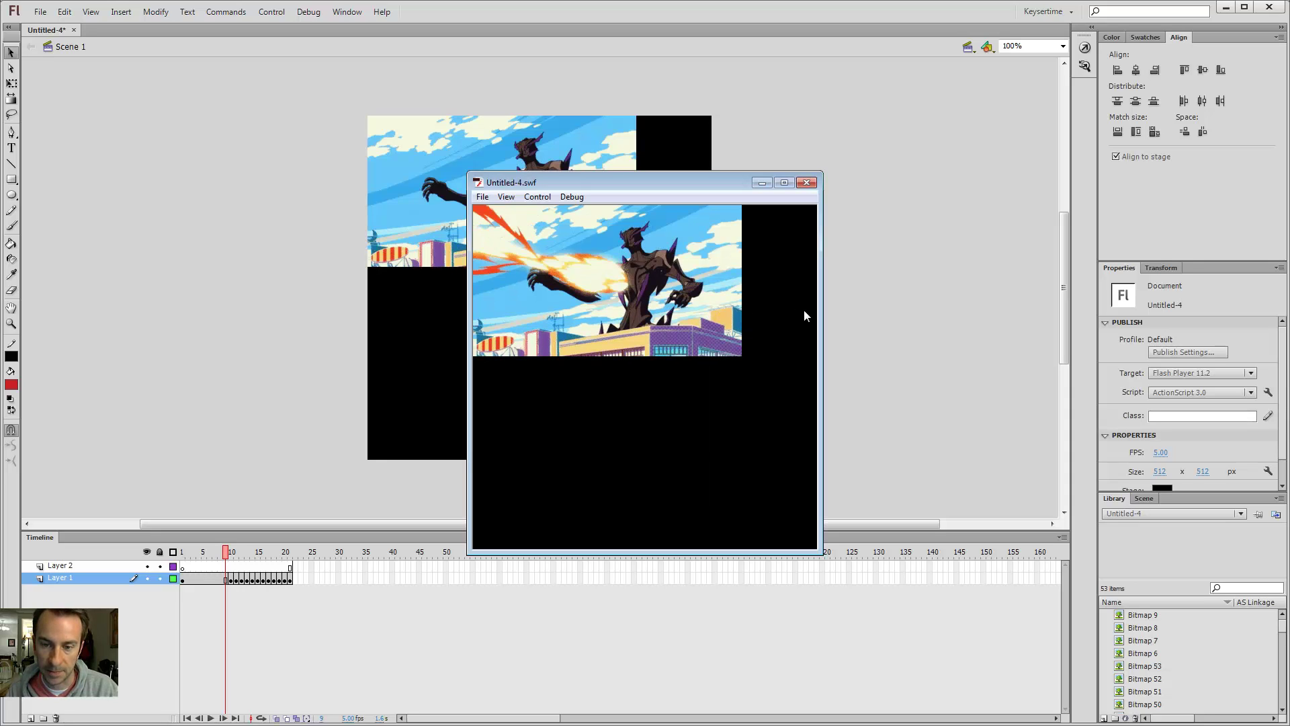
left_click(807, 182)
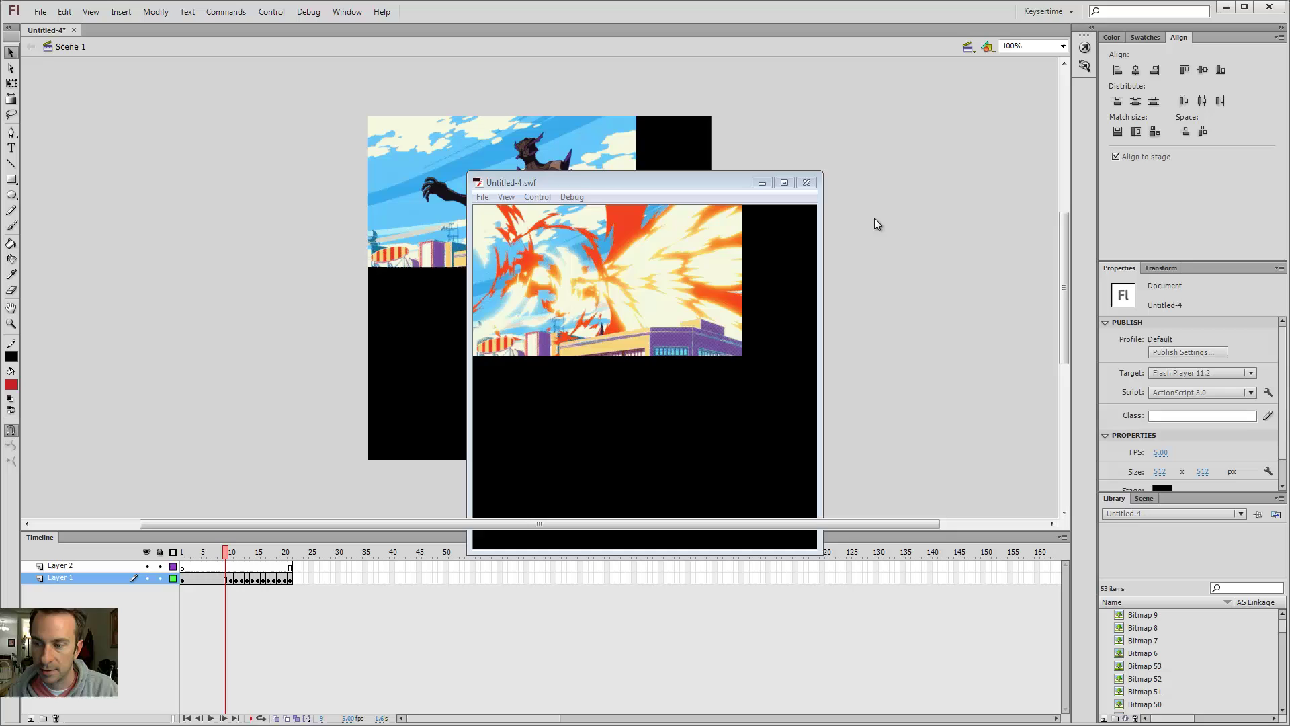
- Change the frame rate to 10 fps and test the movie again
left_click(1160, 452)
type("10")
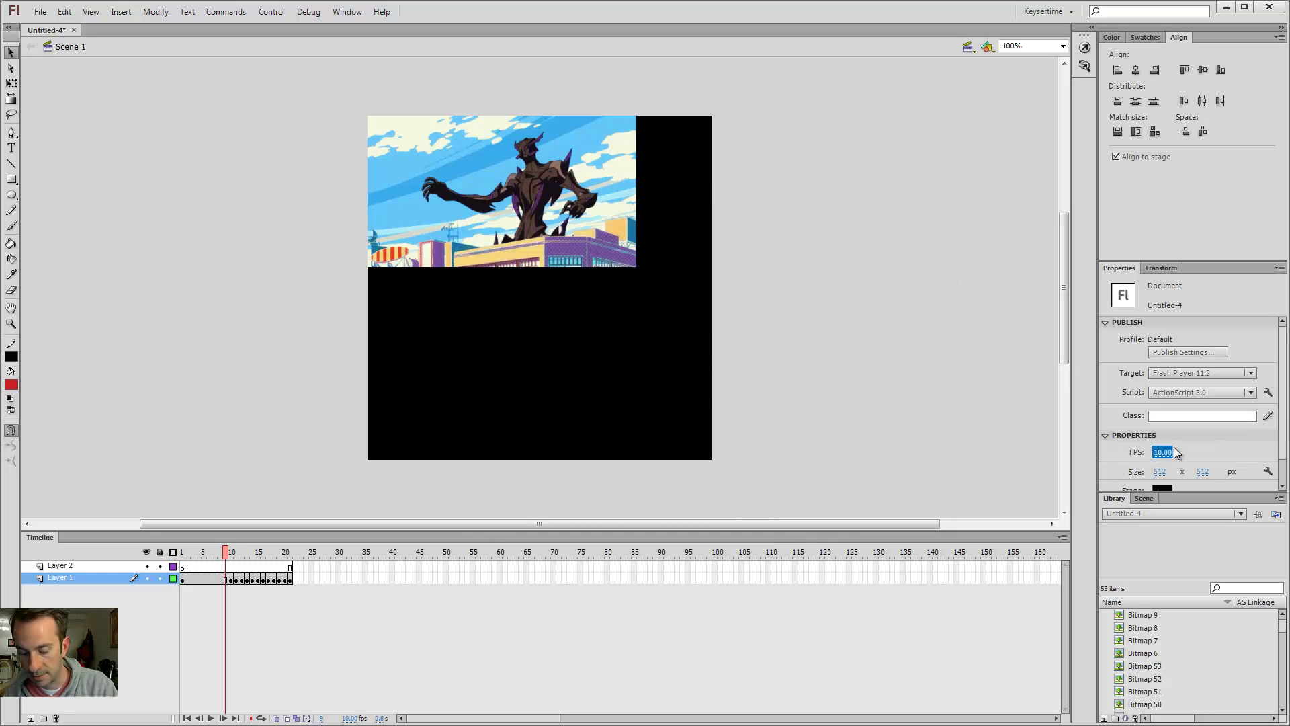
key("ctrl+Return")
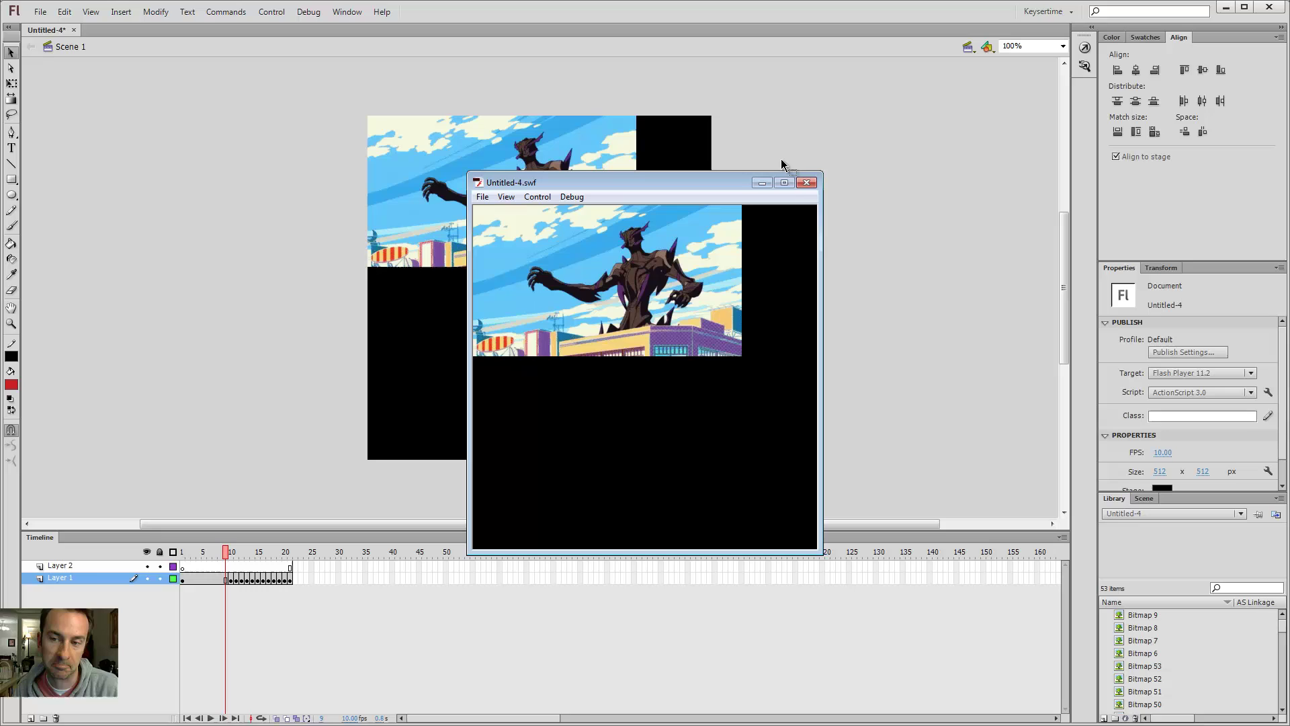
left_click(807, 182)
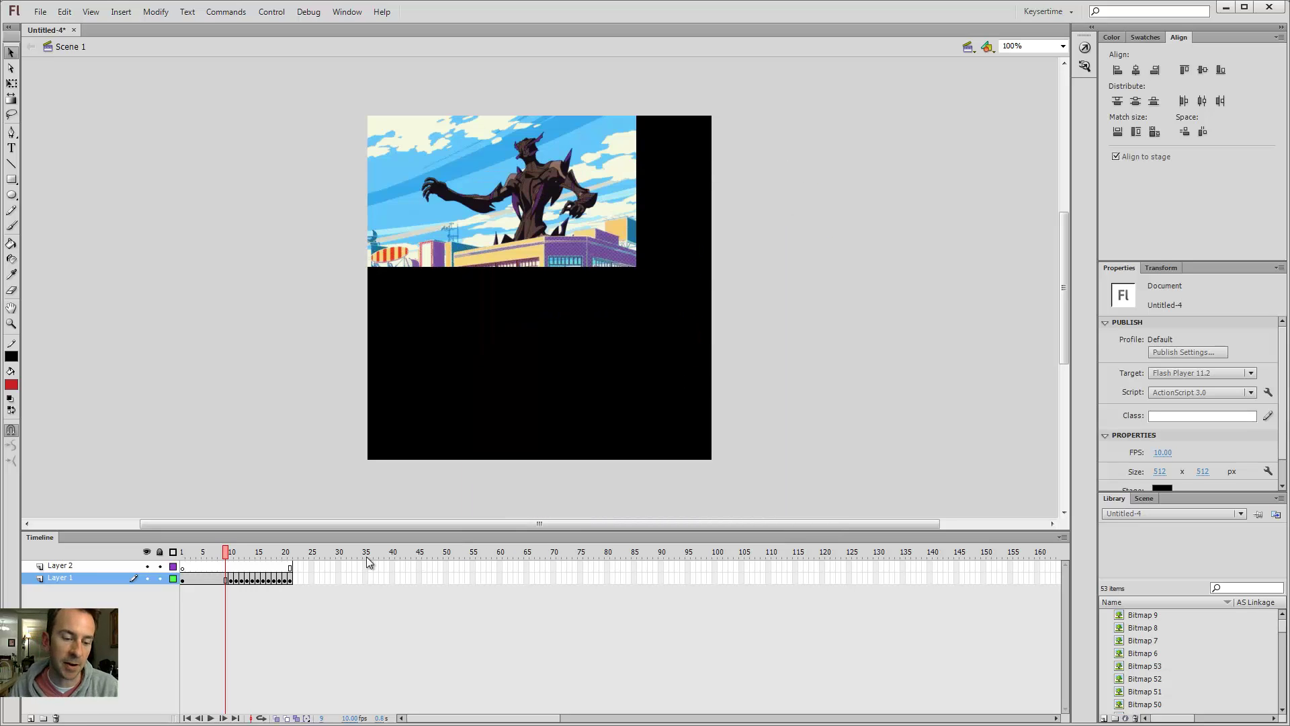
left_click(113, 567)
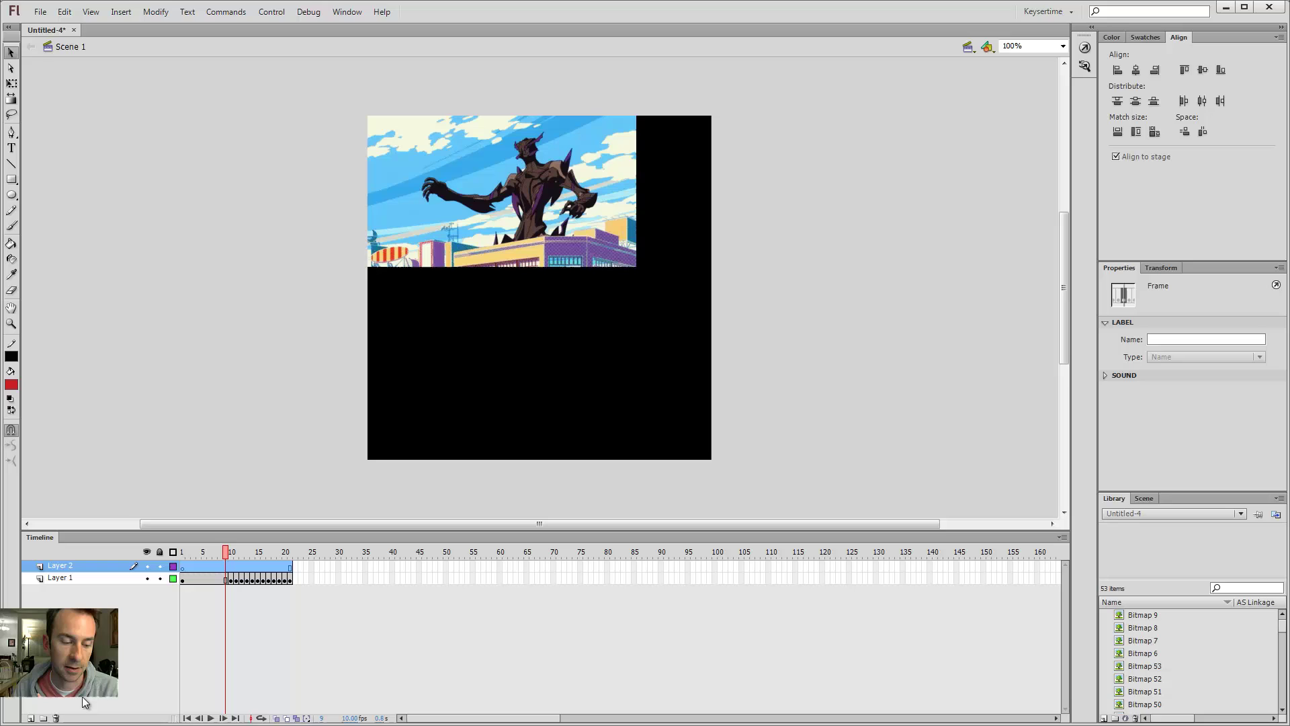
left_click(56, 717)
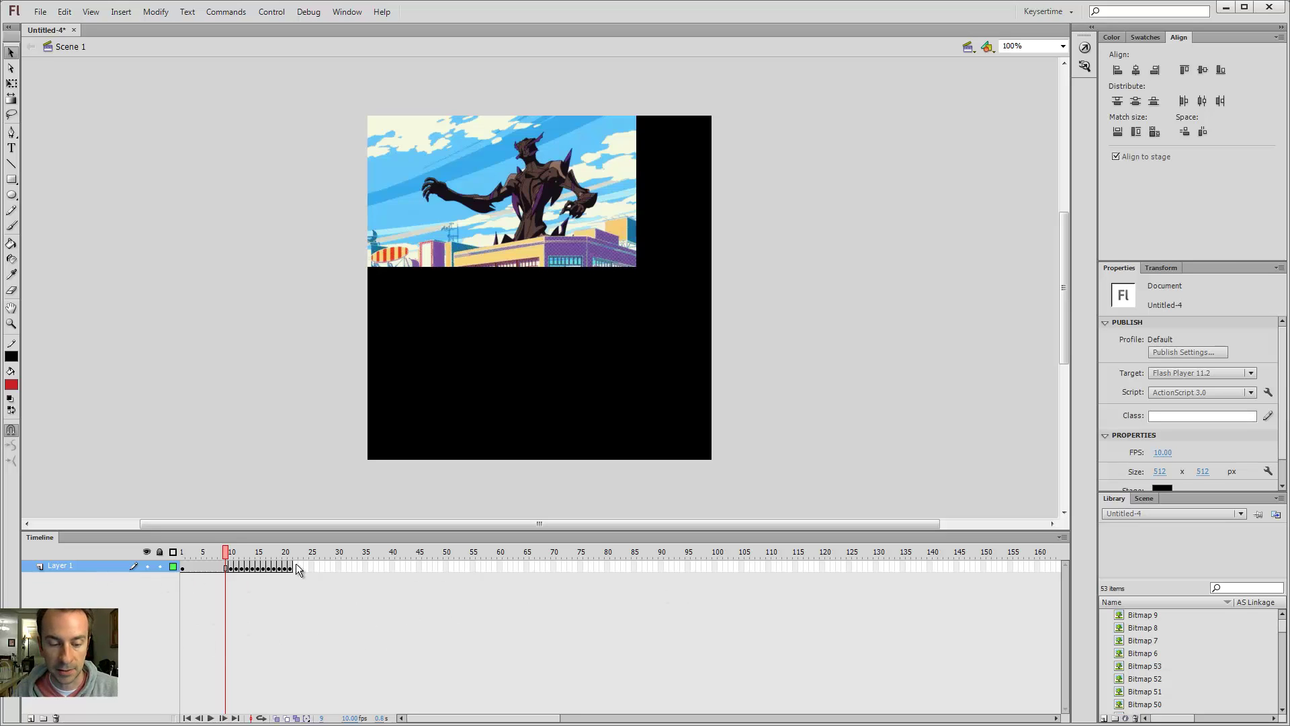
left_click_drag(289, 566, 183, 570)
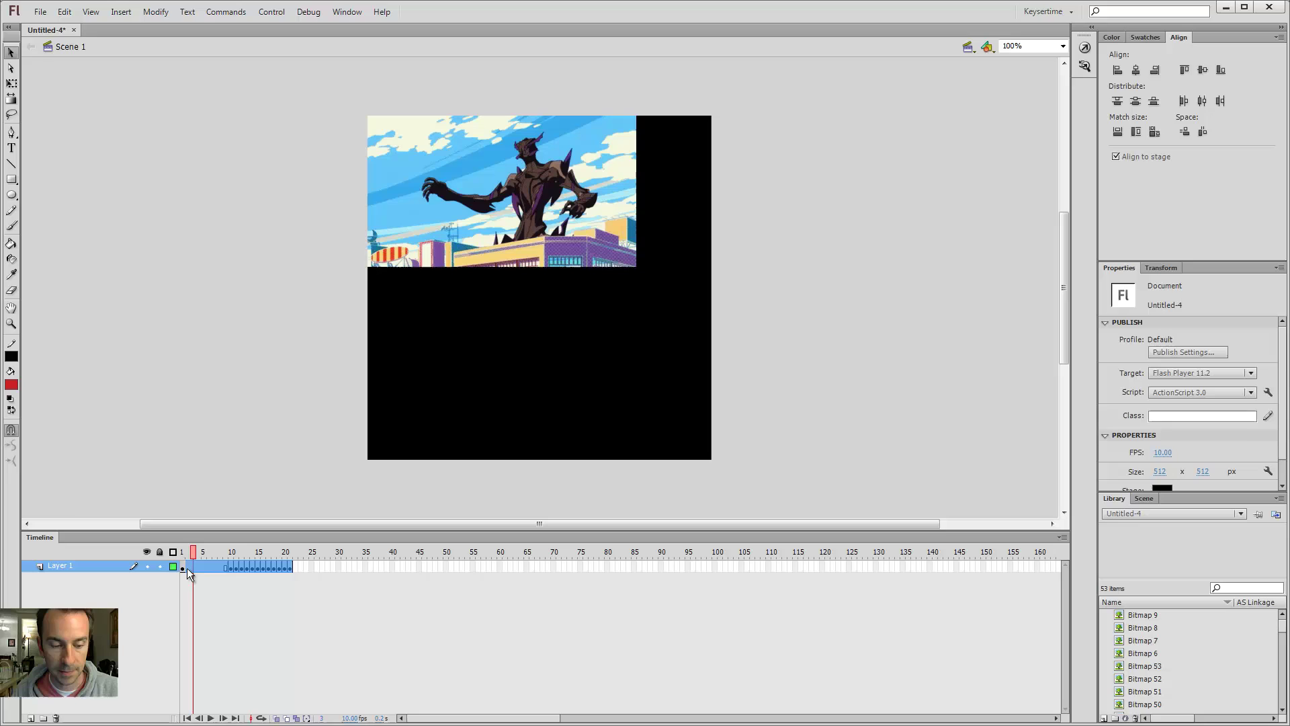
left_click(289, 567)
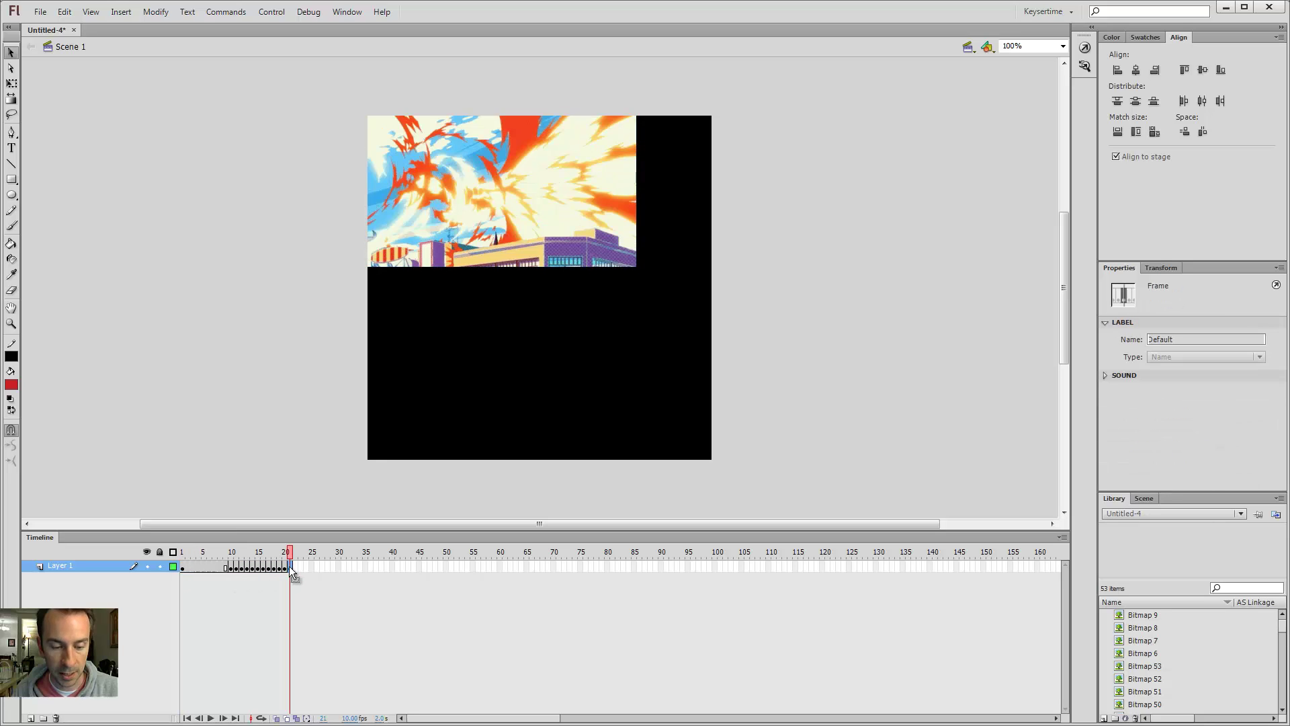
left_click(202, 570)
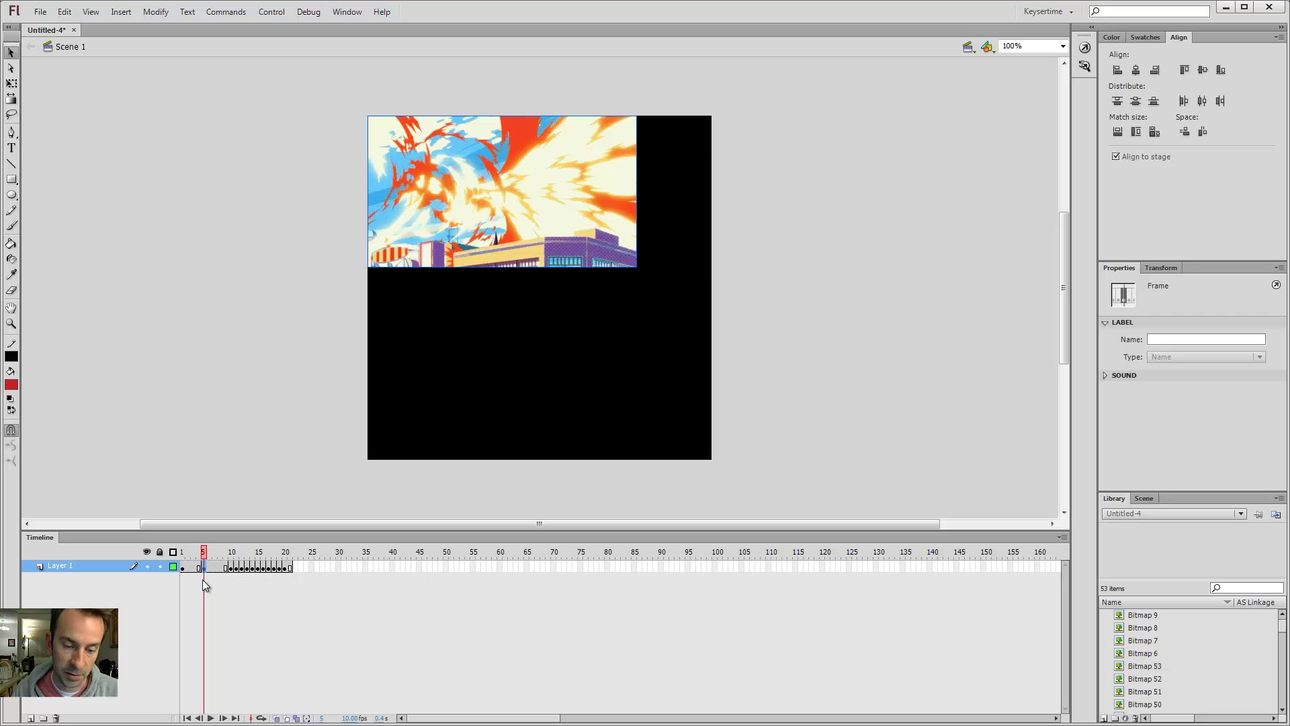
key("shift+period")
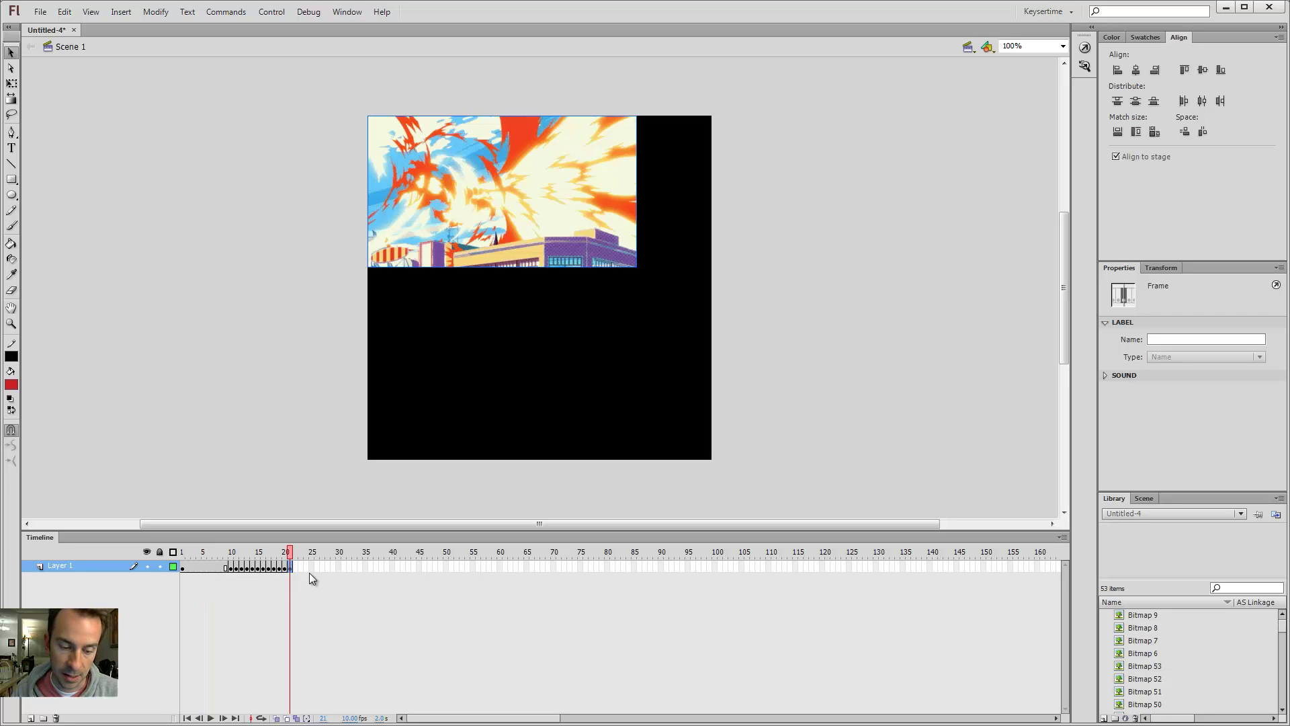
left_click(296, 578)
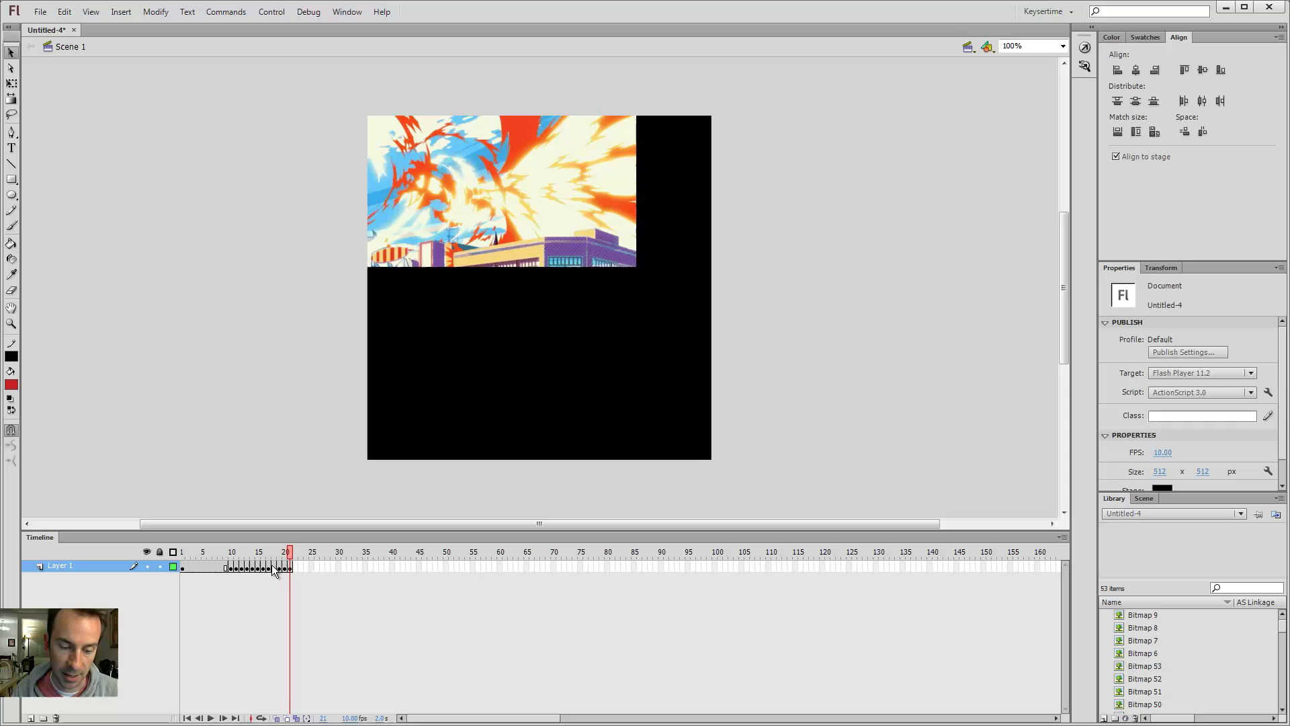
left_click_drag(290, 567, 183, 568)
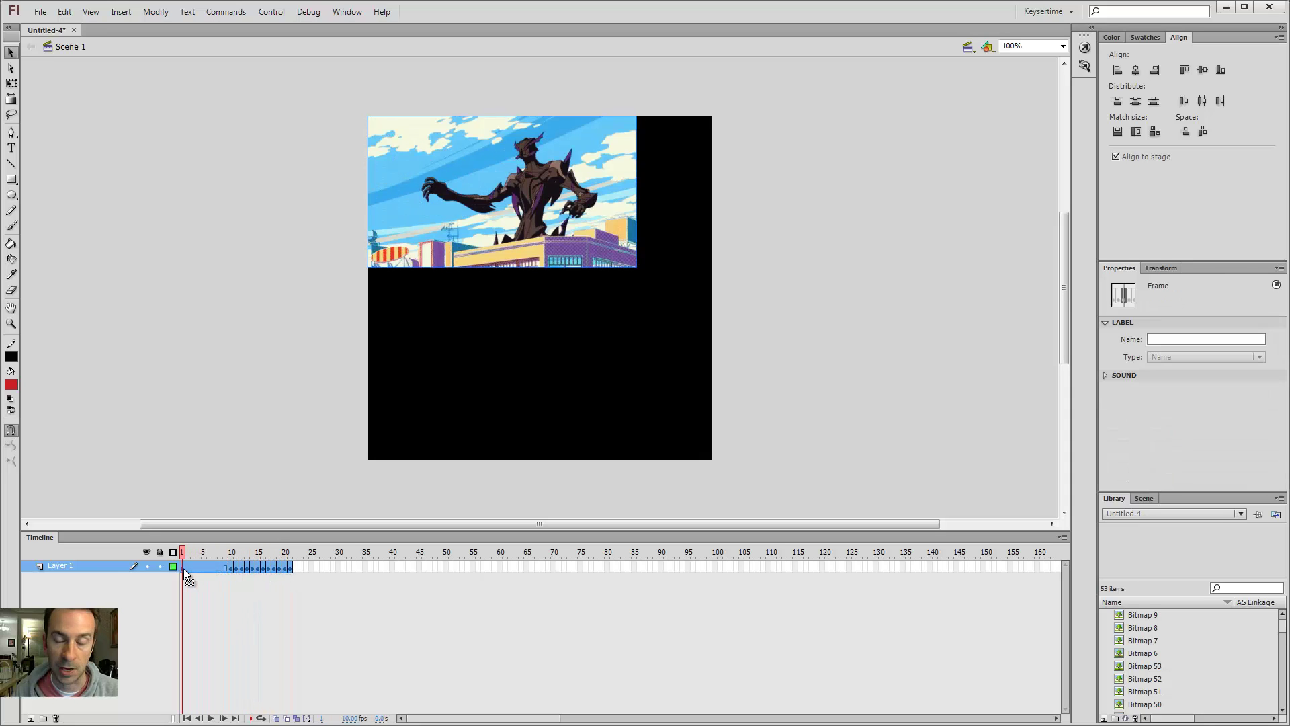
left_click(293, 611)
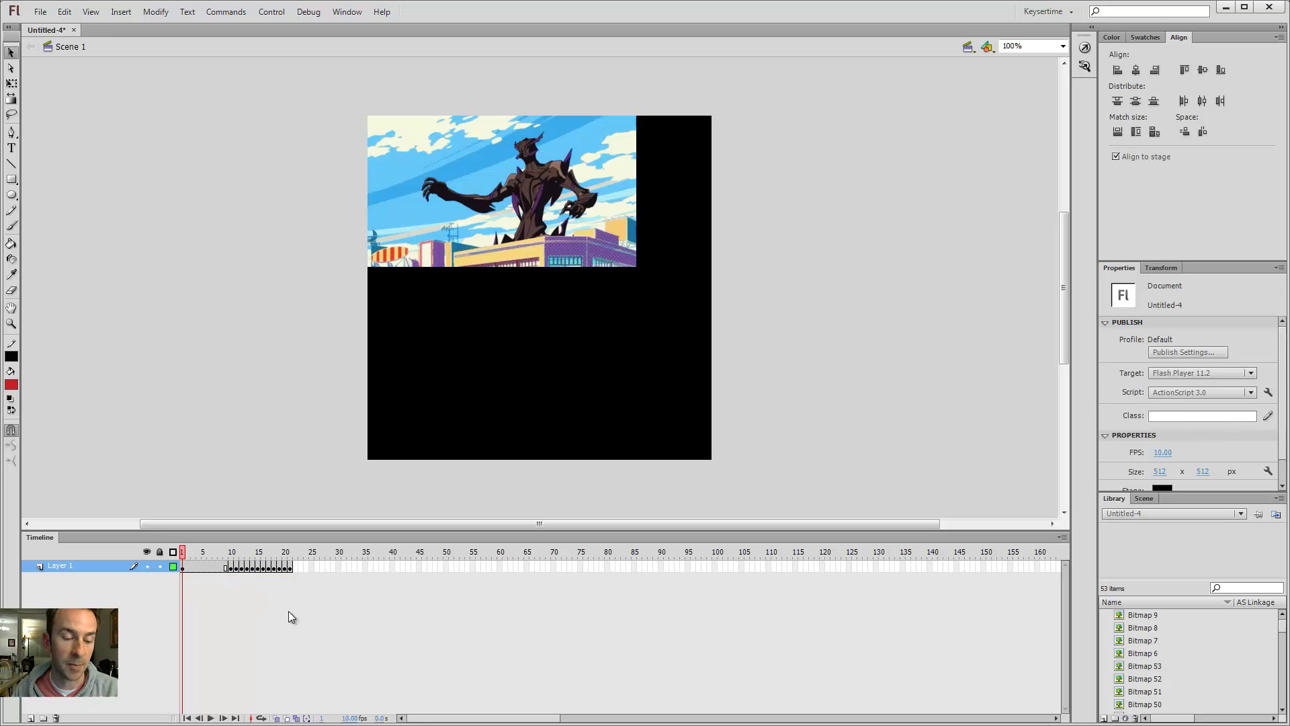
left_click(77, 567)
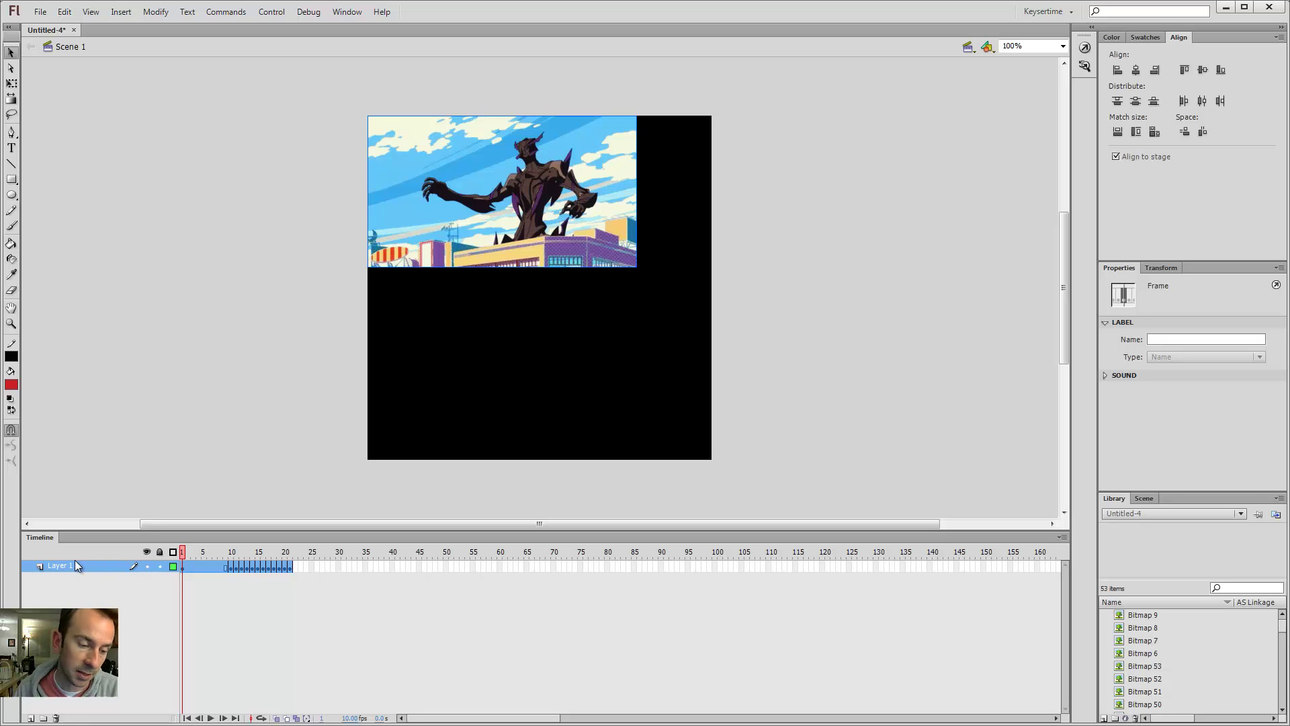
- Copy Layer 1 with all its explosion frames using Copy Layers
right_click(239, 564)
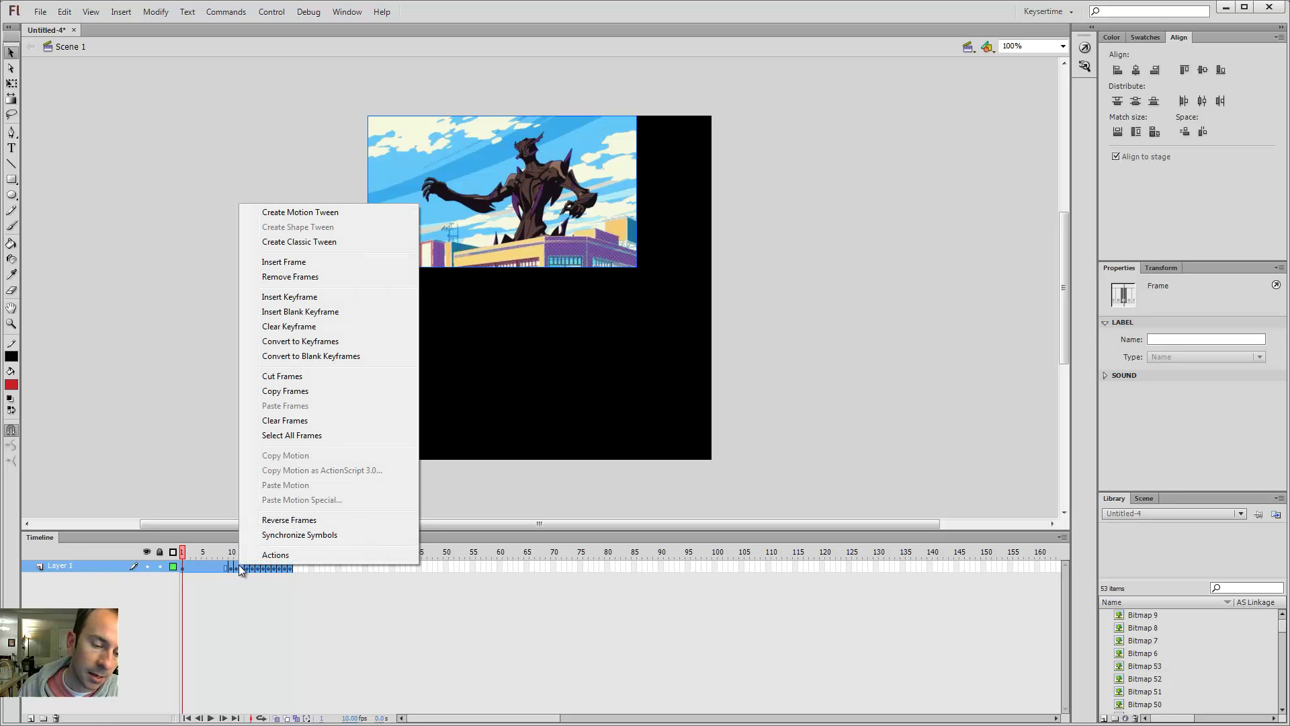
left_click(273, 391)
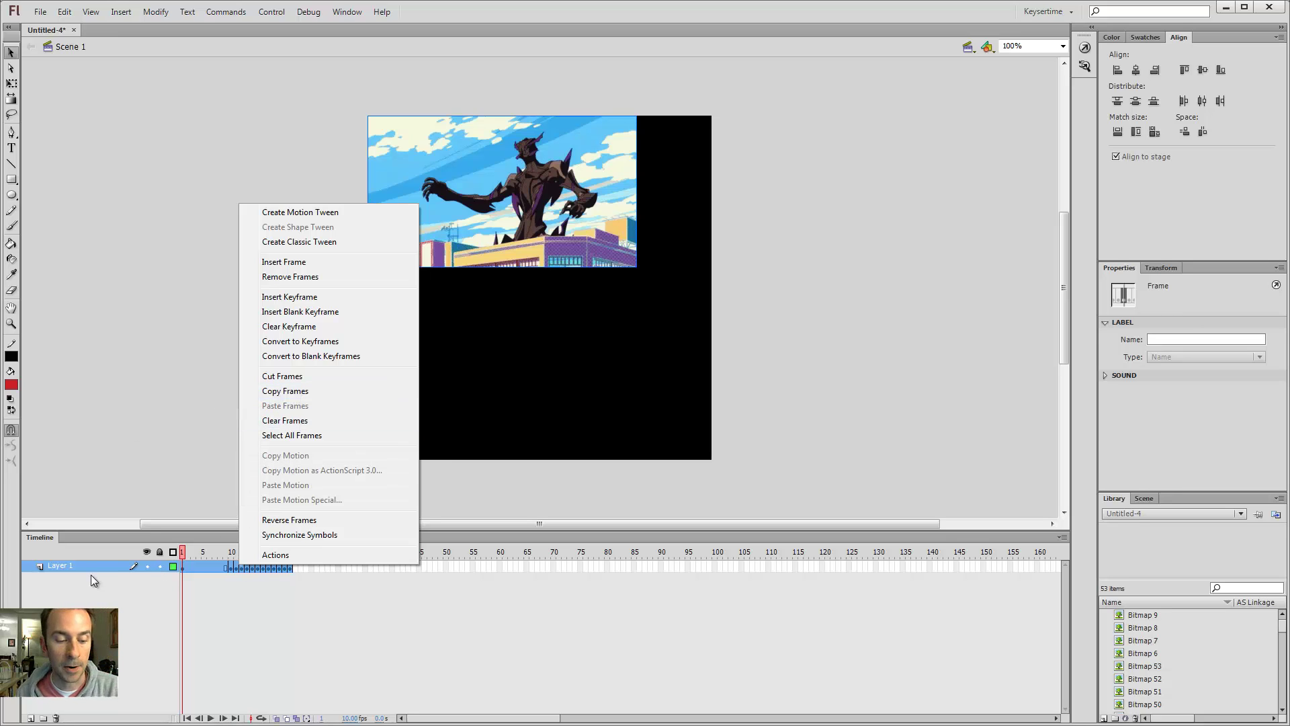
left_click(90, 583)
right_click(87, 566)
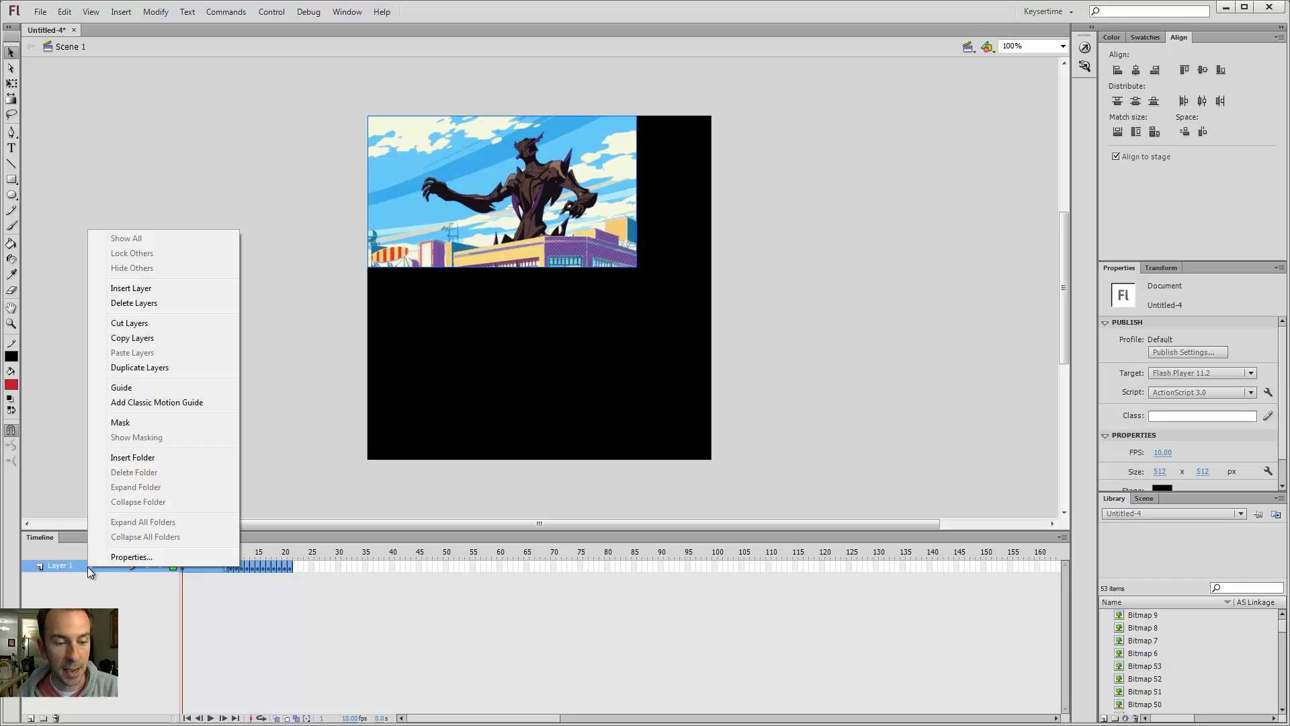
left_click(142, 339)
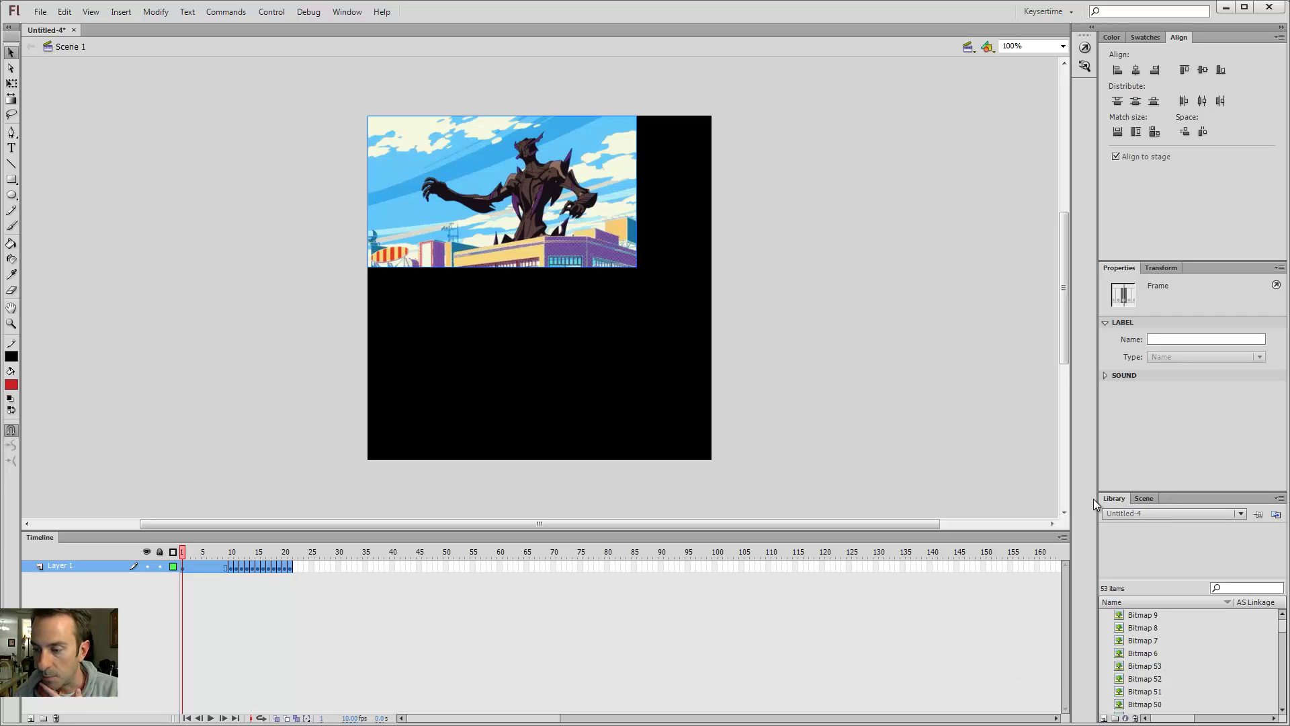
- Create the new symbol Symbol 1 and enter its editing mode
left_click(1104, 718)
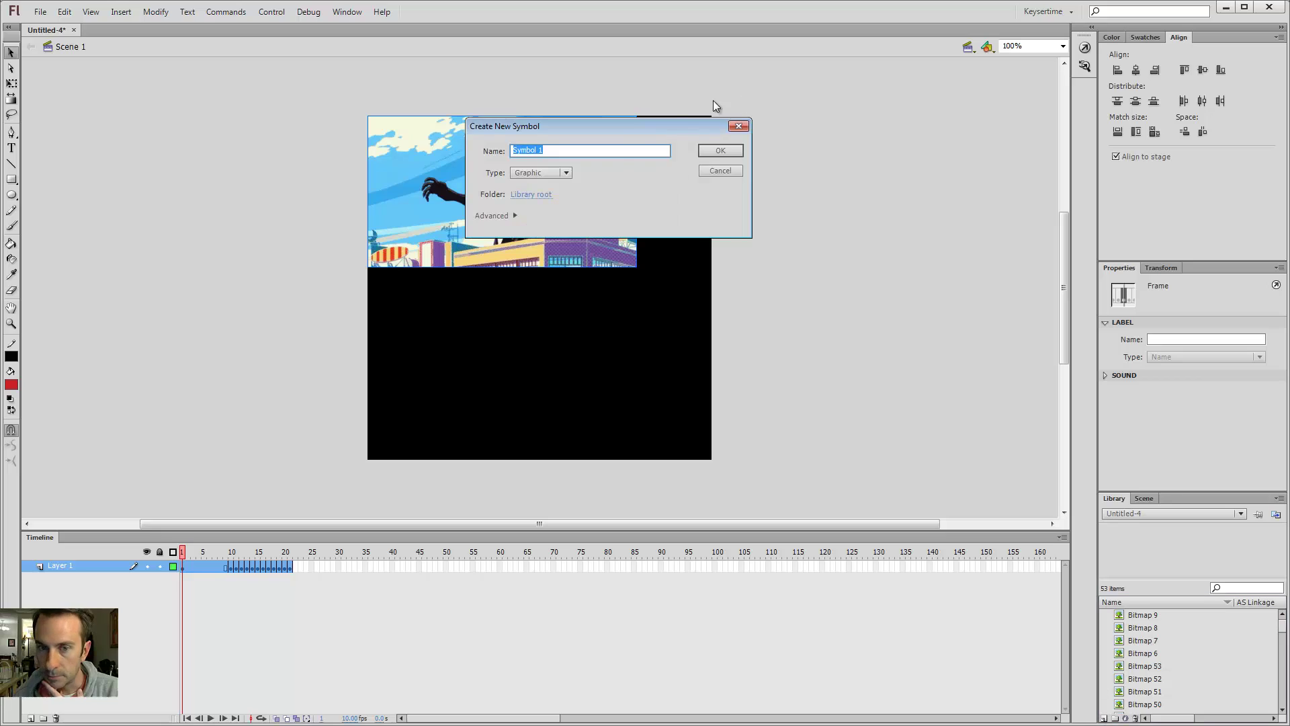
left_click(725, 152)
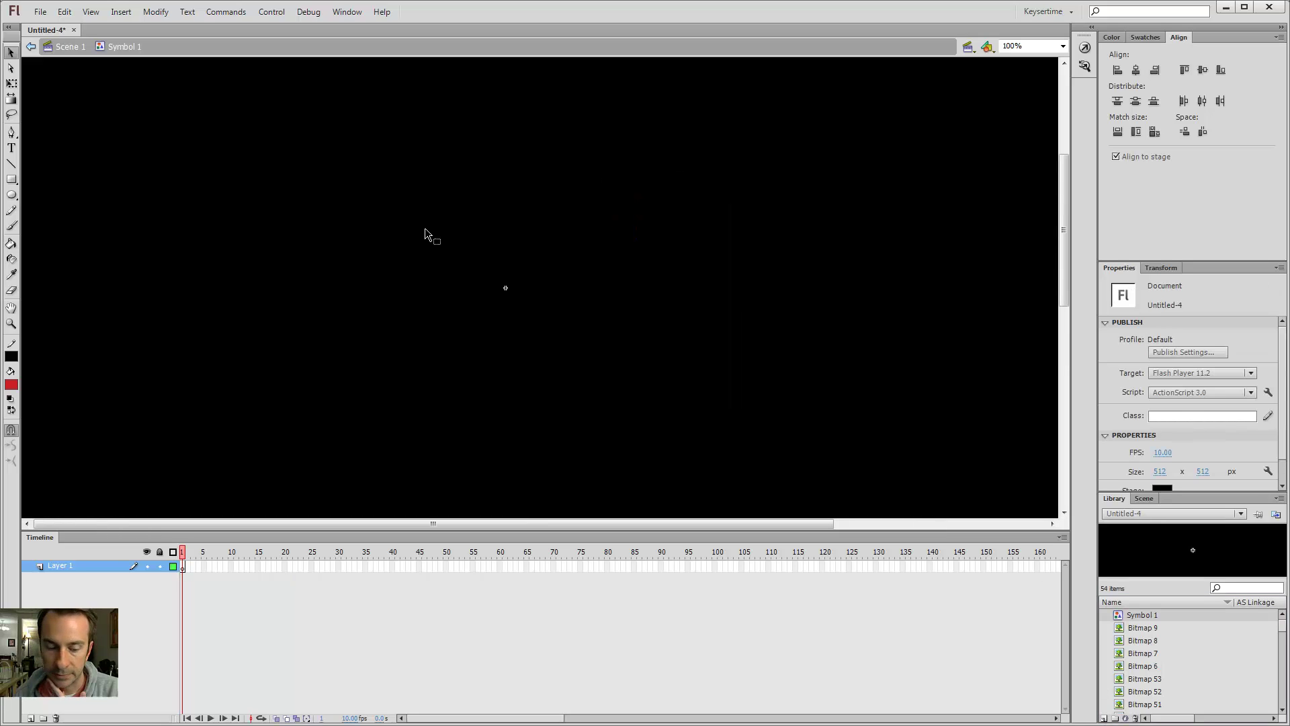
right_click(71, 566)
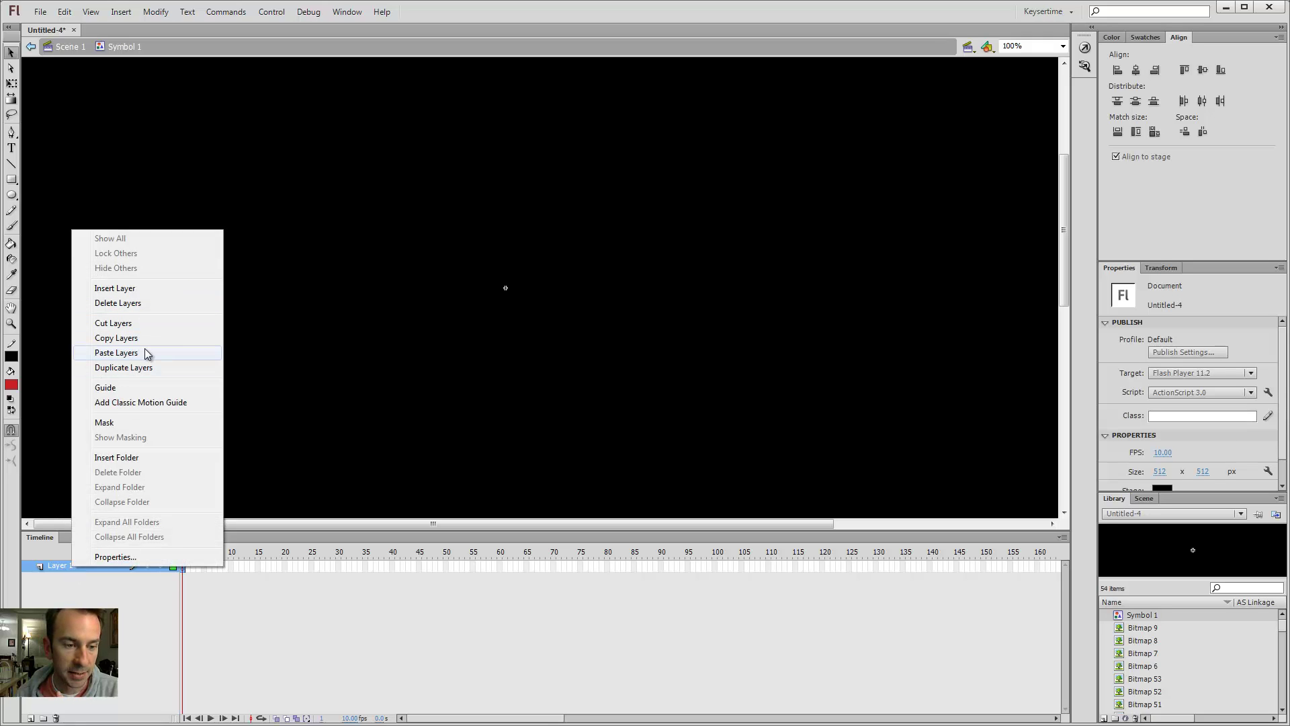
left_click(132, 621)
- Try pasting the copied layer into Symbol 1 from the layer menu
right_click(181, 568)
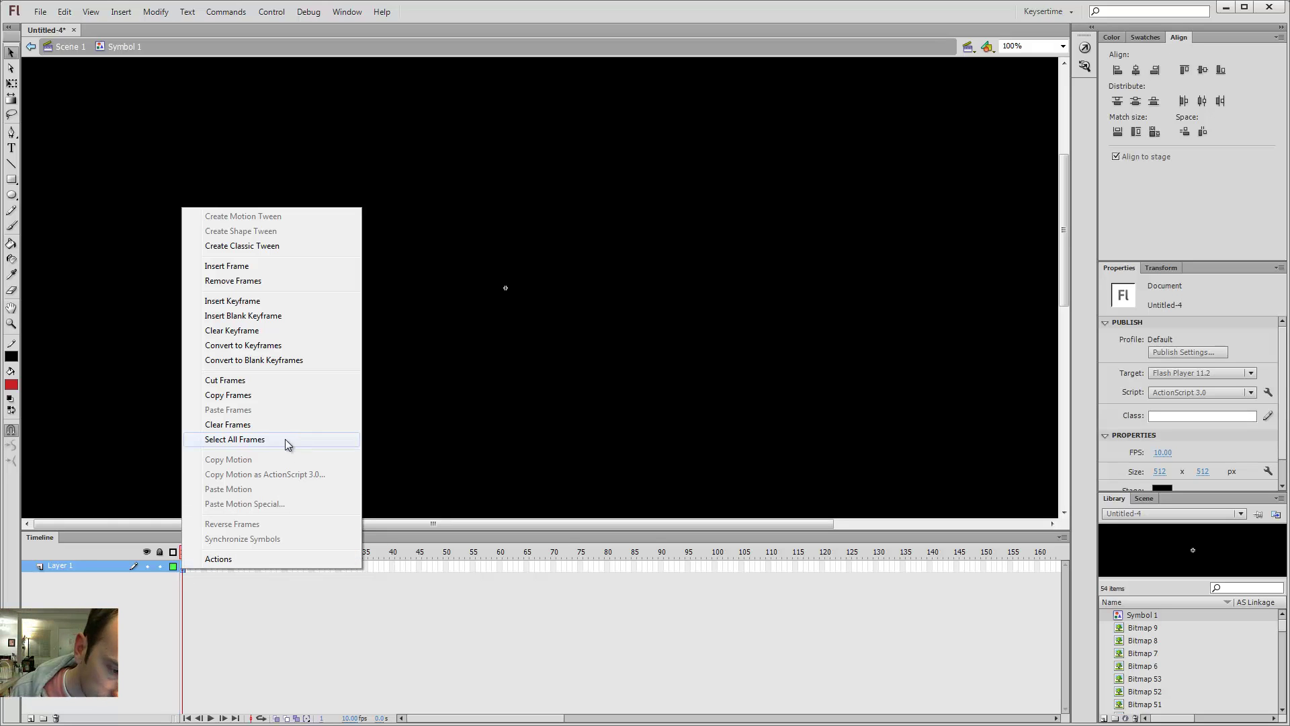
left_click(286, 627)
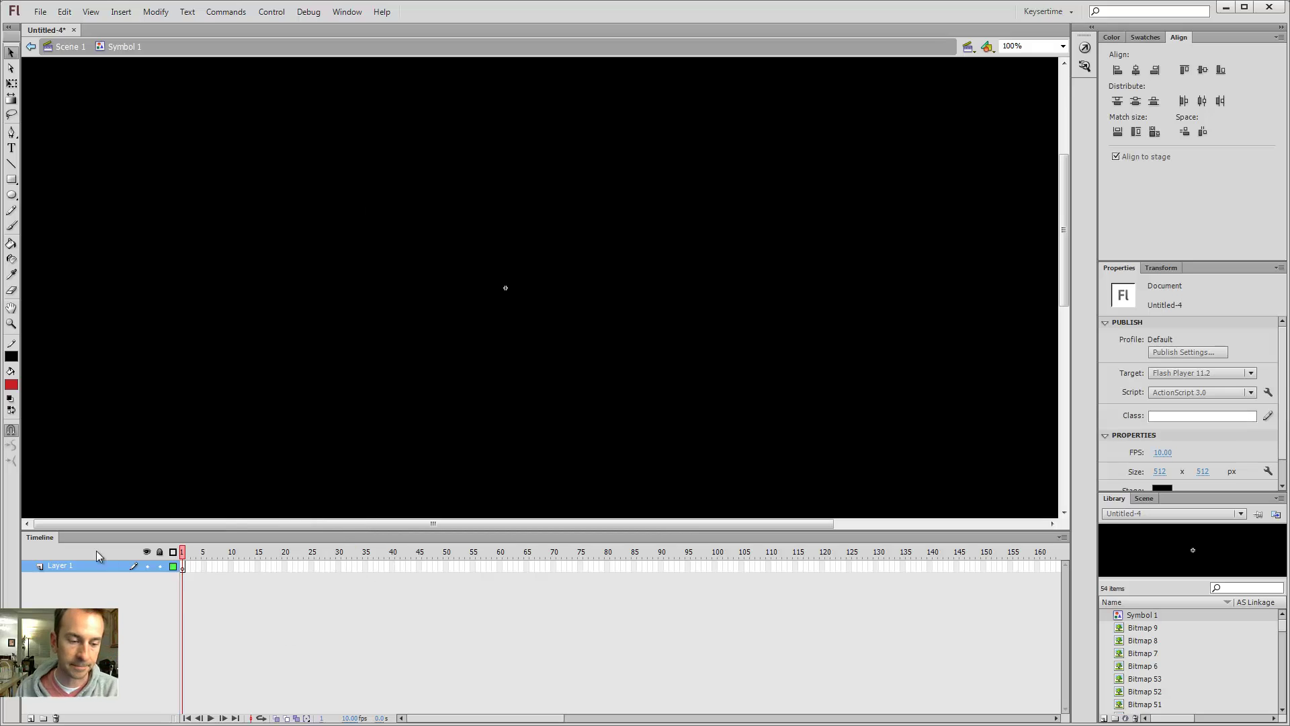
right_click(83, 563)
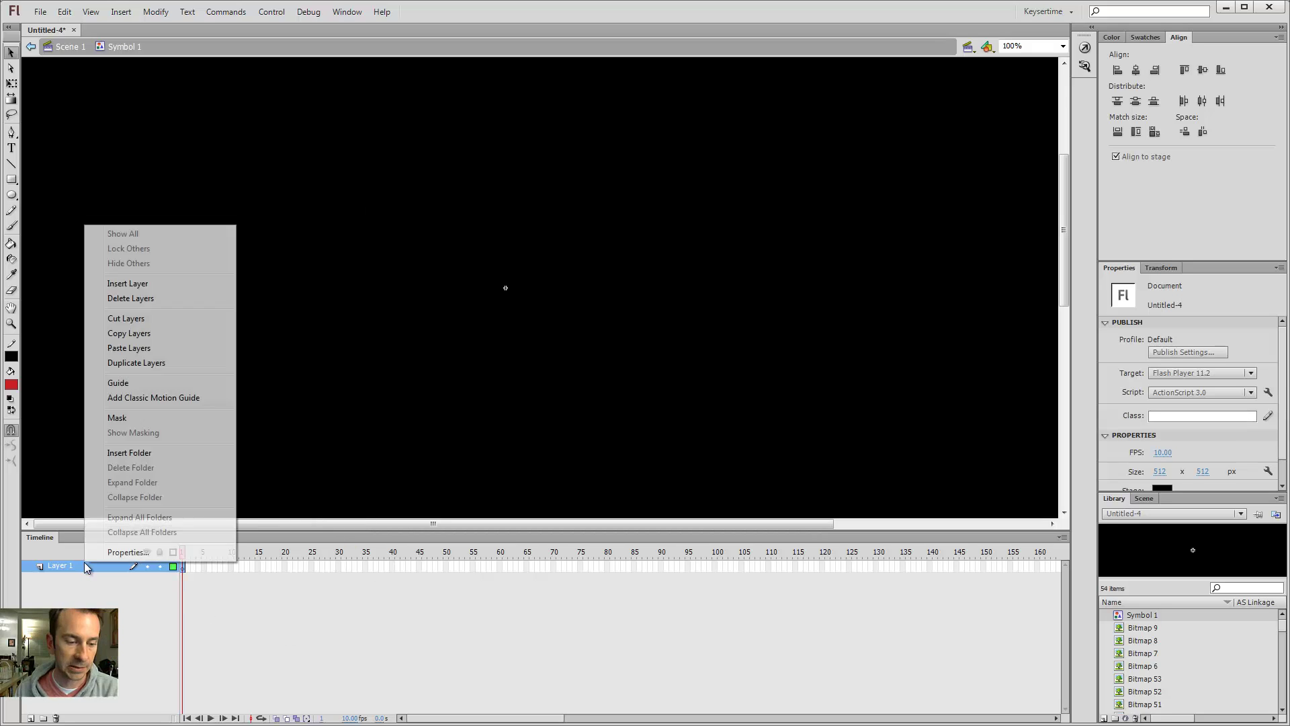
left_click(133, 333)
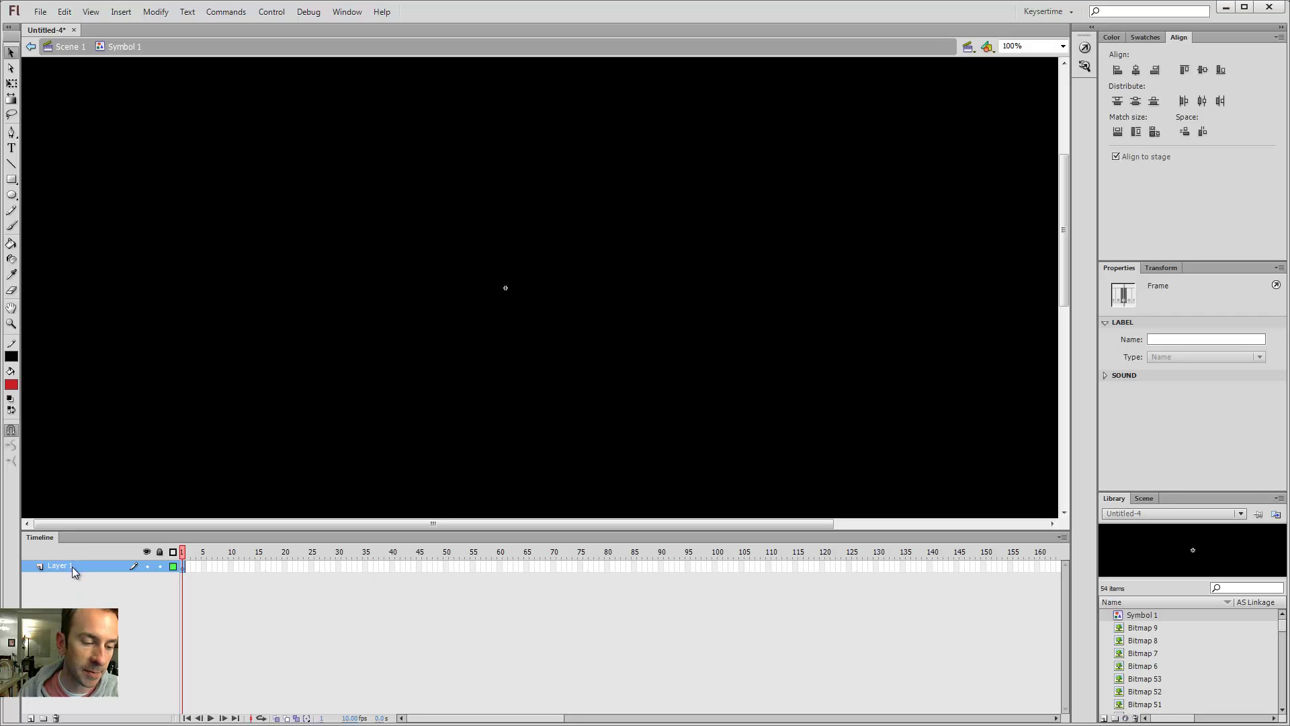
left_click(67, 44)
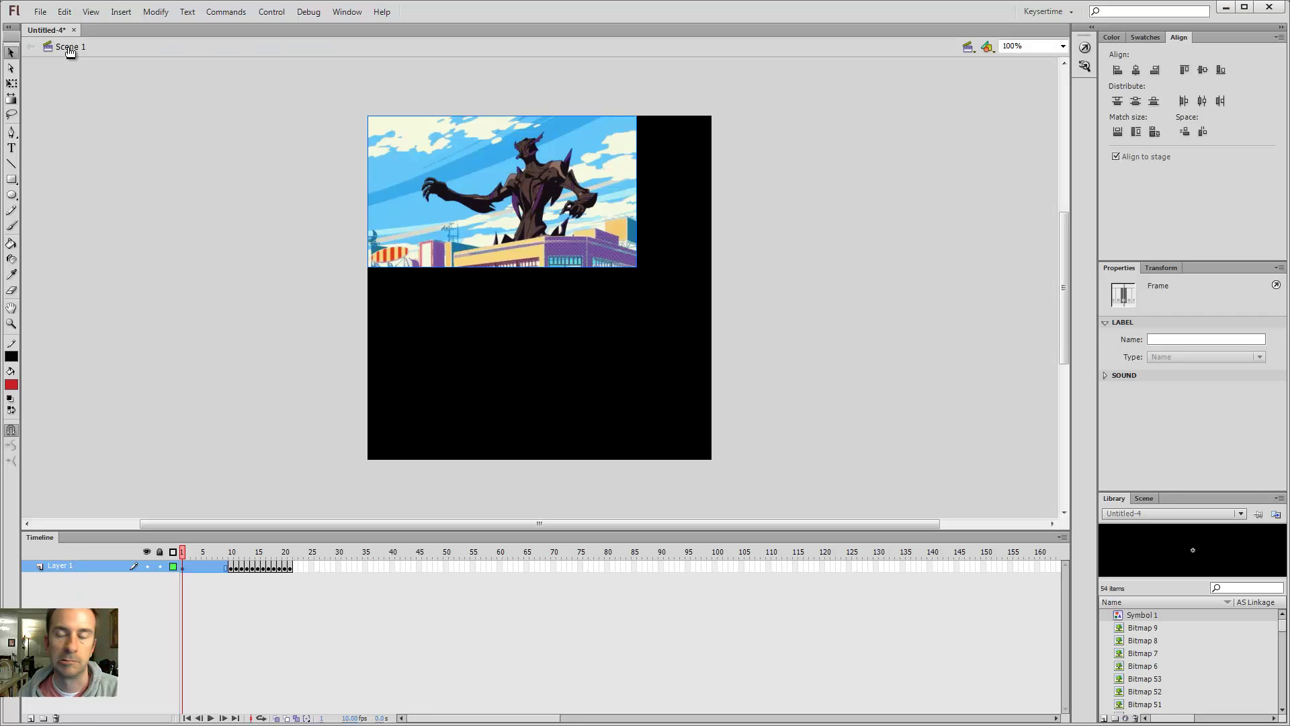
right_click(71, 568)
left_click(144, 340)
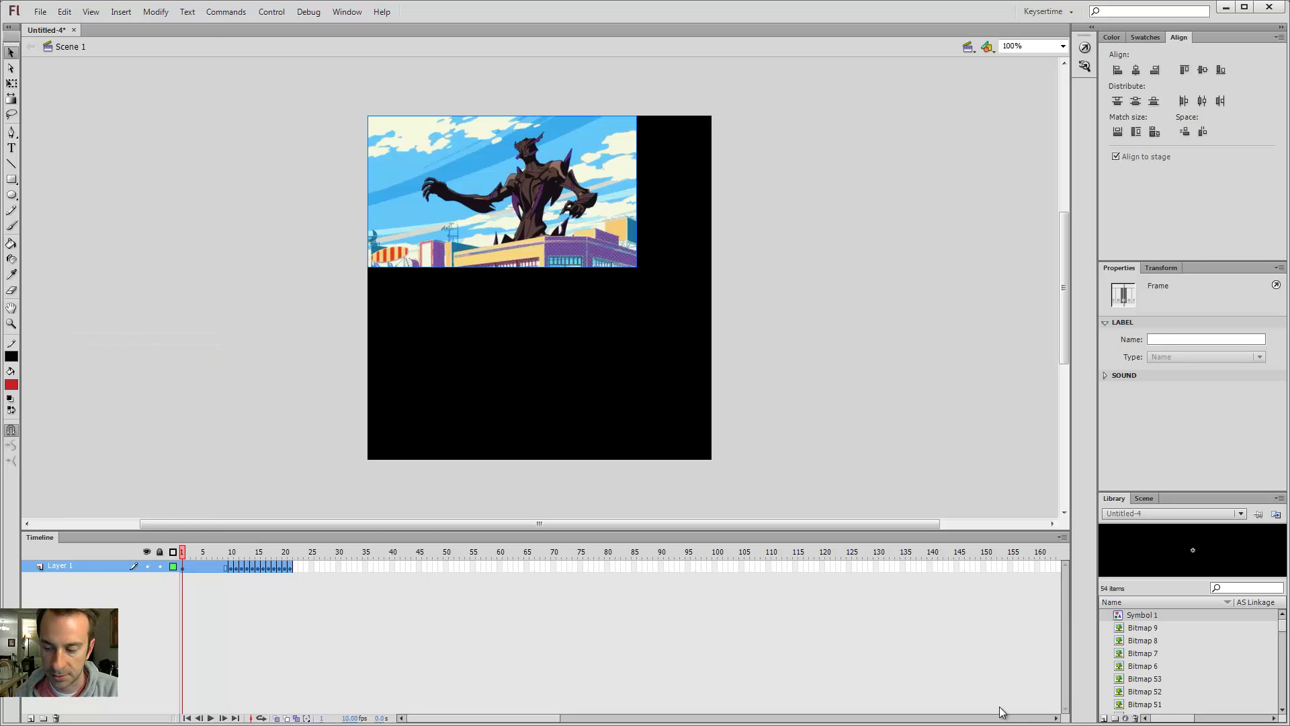
double_click(1117, 616)
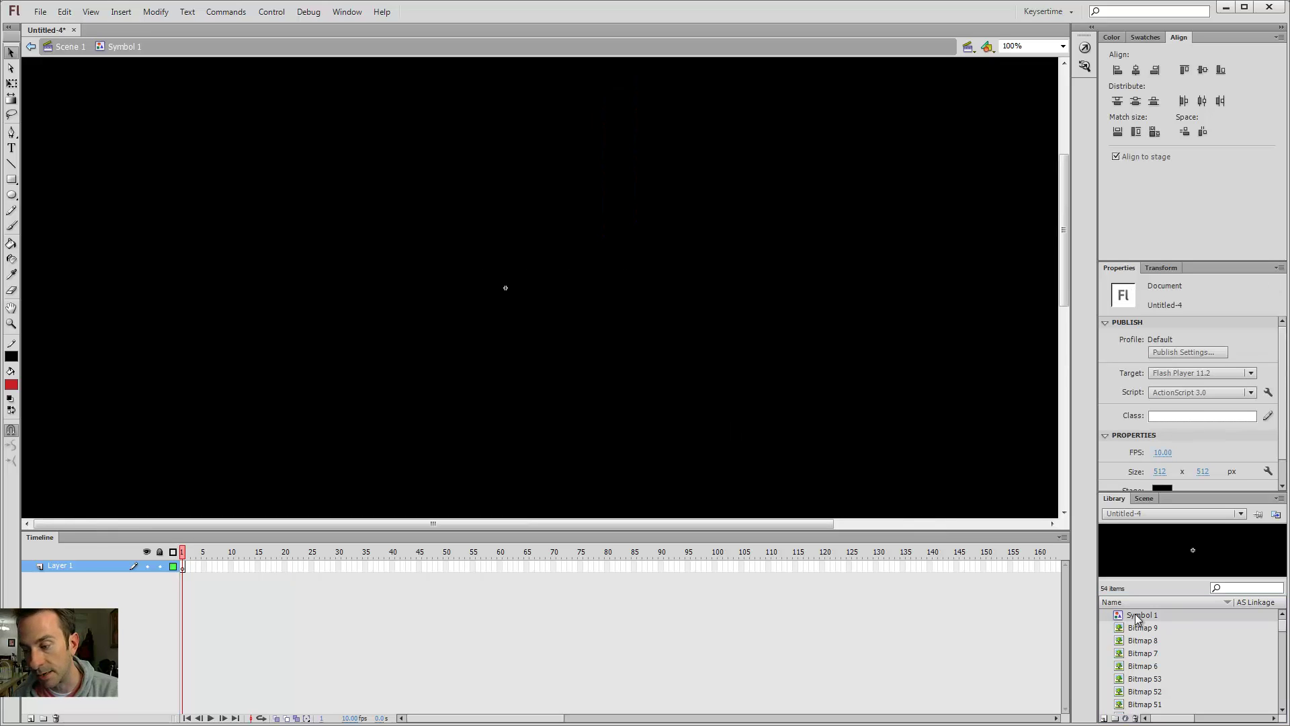
- Paste the copied explosion layer into Symbol 1 and delete the empty leftover layer
right_click(72, 568)
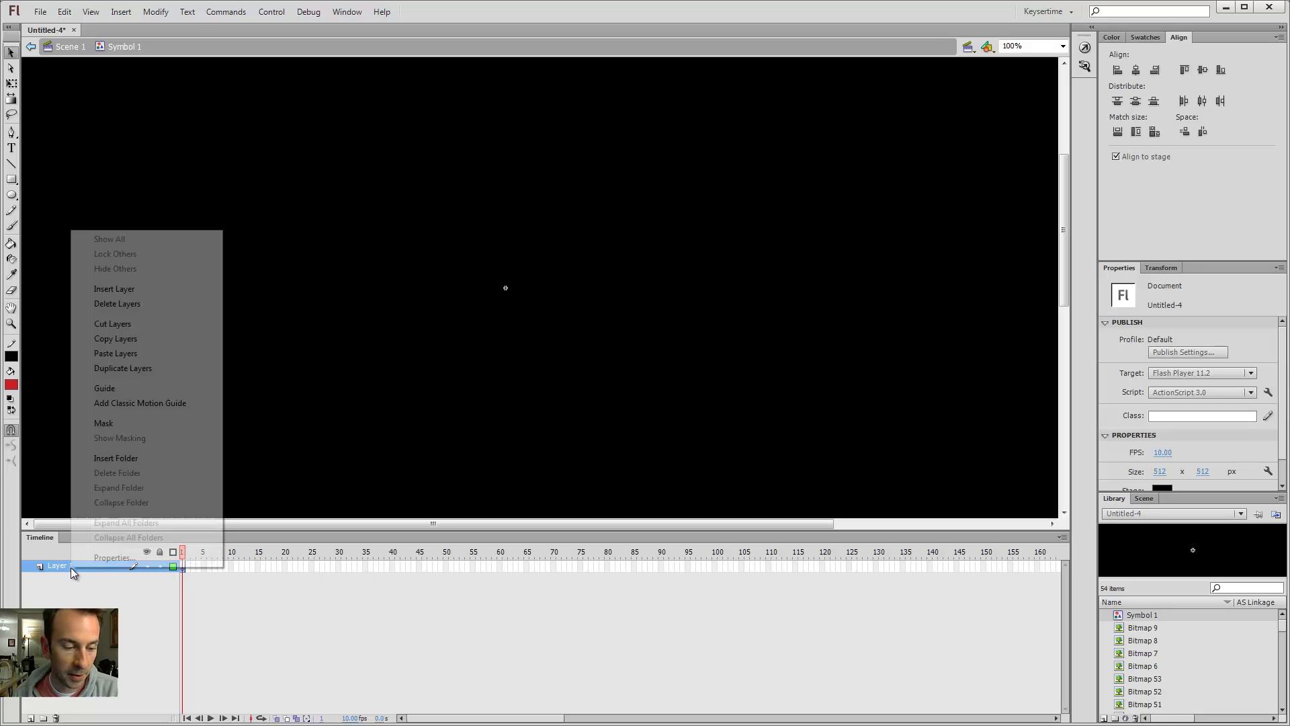
left_click(118, 354)
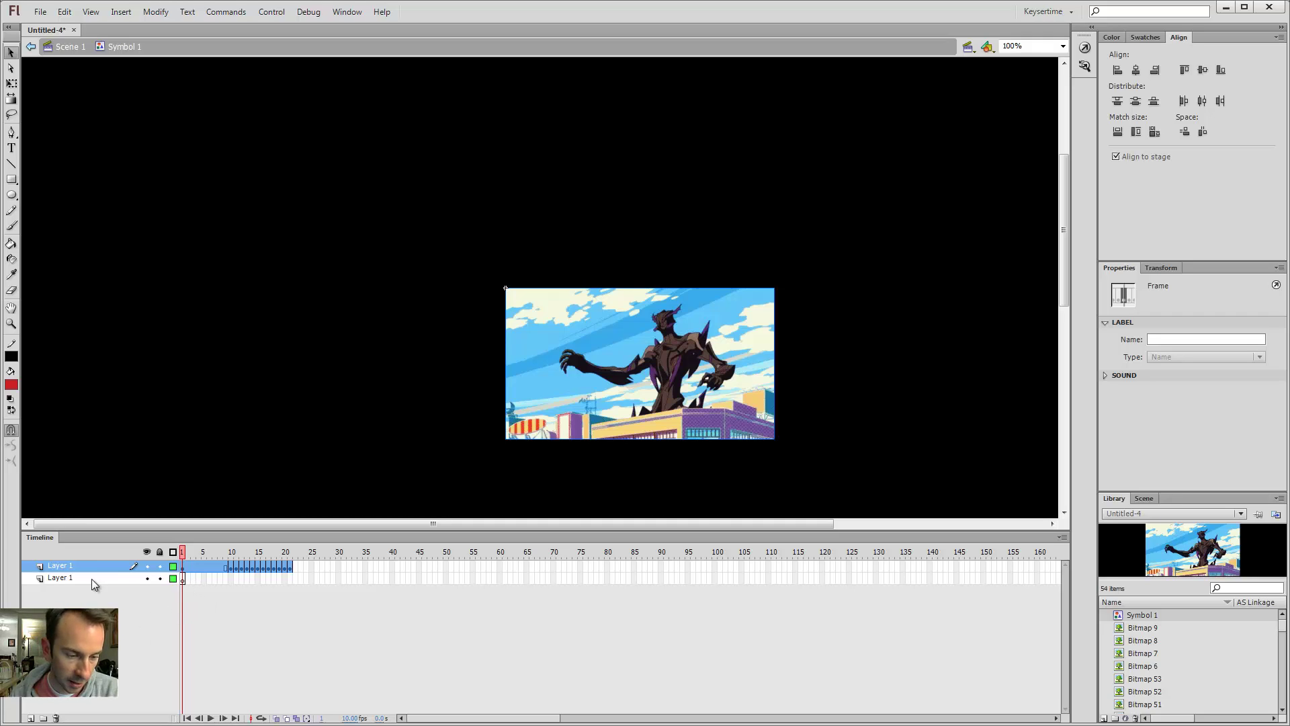
left_click(64, 580)
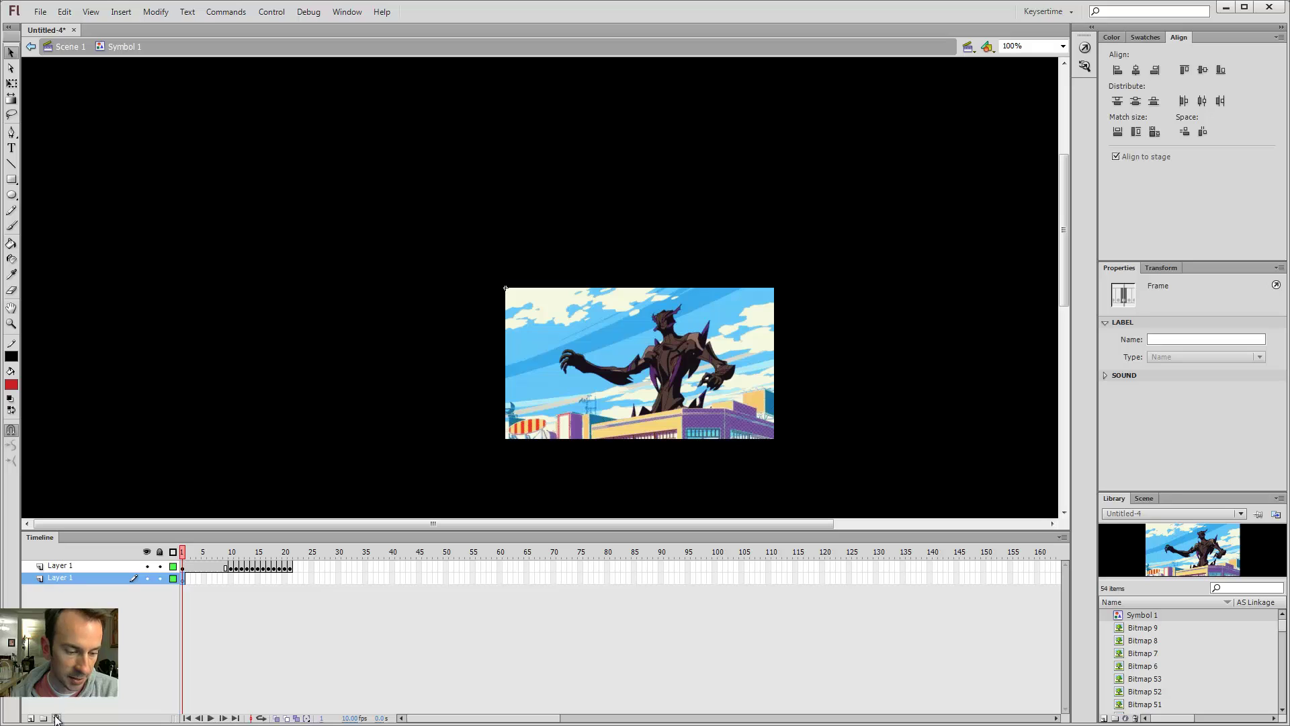
left_click(56, 717)
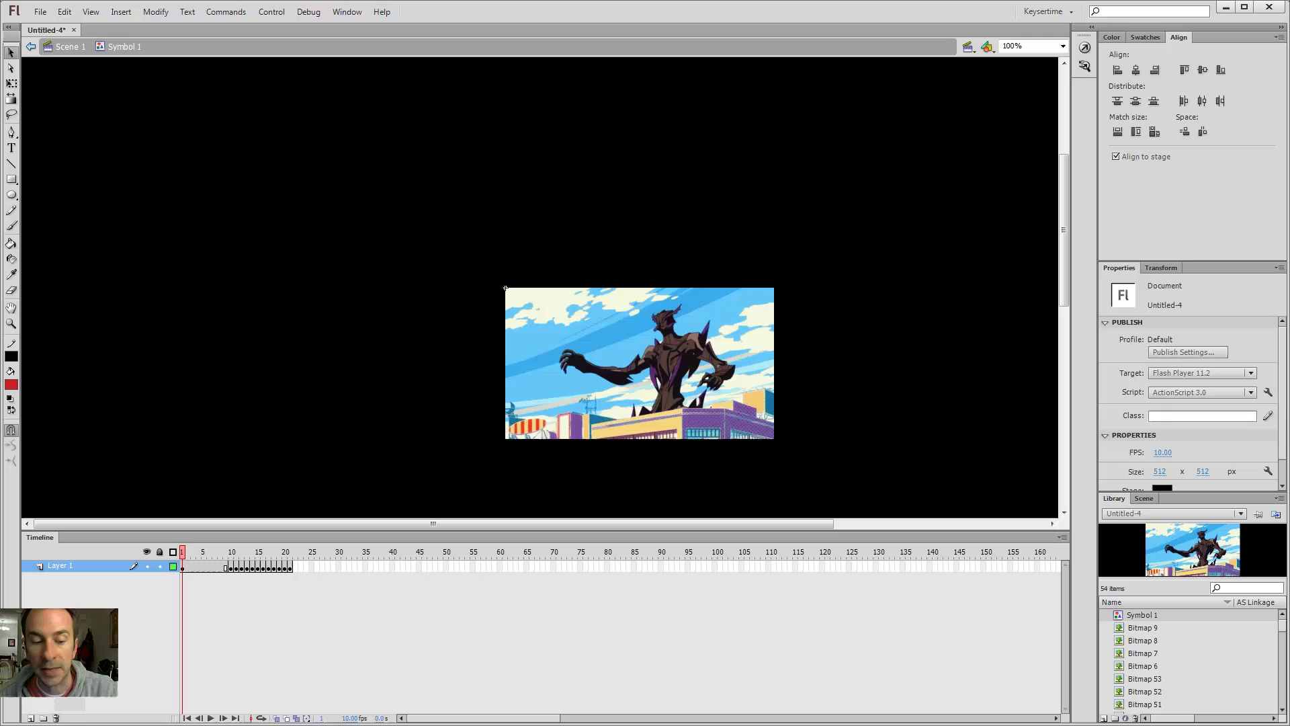
- In Scene 1, add a new layer, hide Layer 1, and place a Symbol 1 instance on stage
left_click(69, 46)
left_click(30, 718)
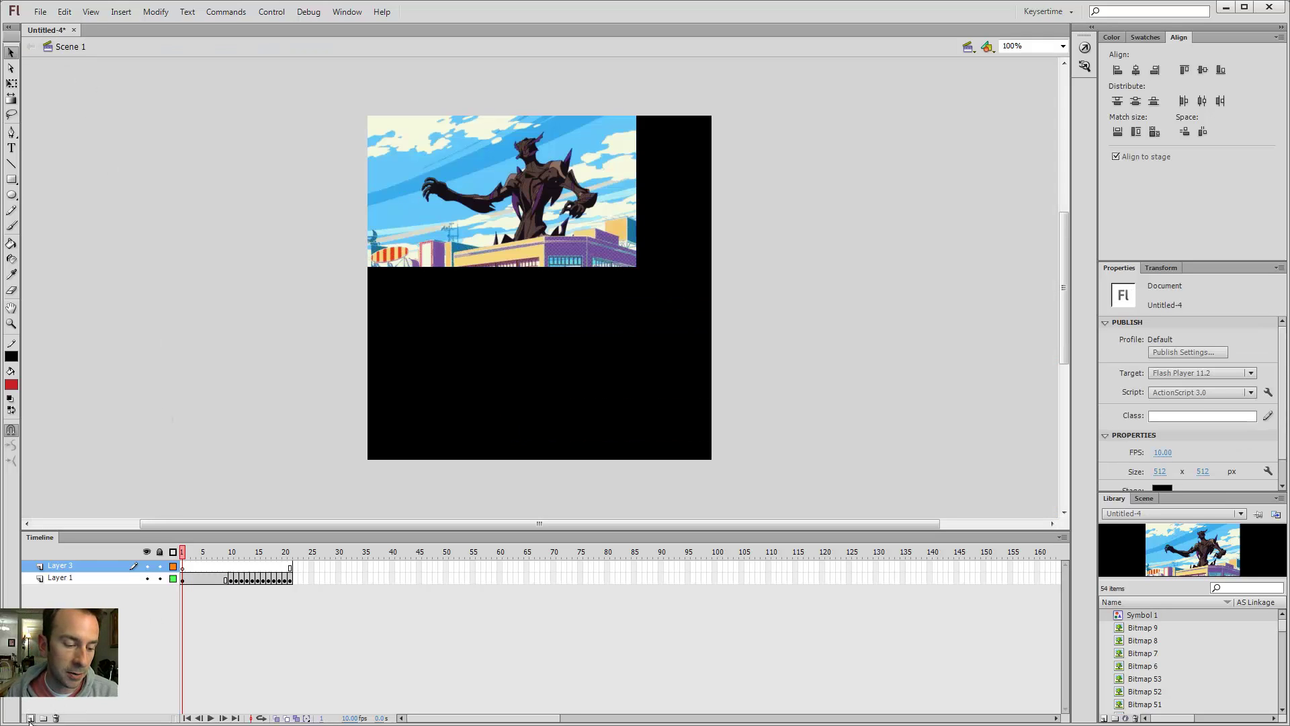
left_click(147, 579)
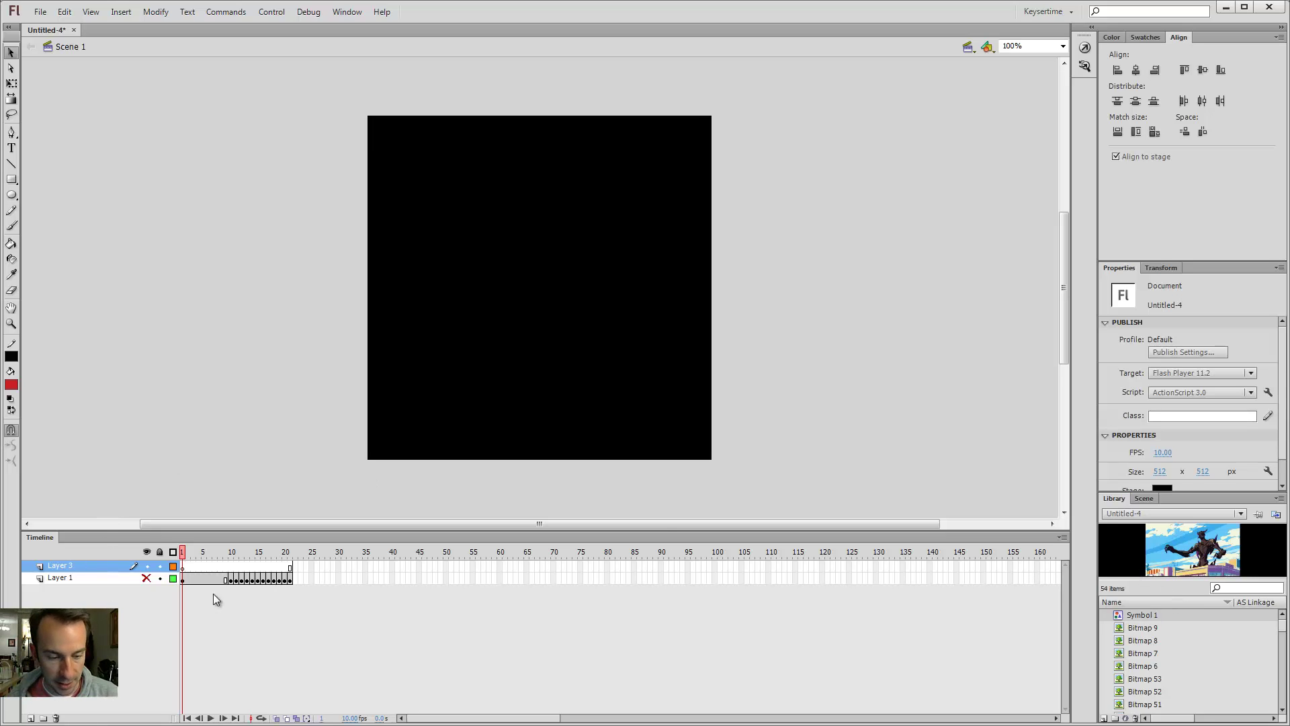
mouse_move(1149, 628)
left_mouse_down()
mouse_move(519, 281)
mouse_move(555, 291)
left_mouse_up()
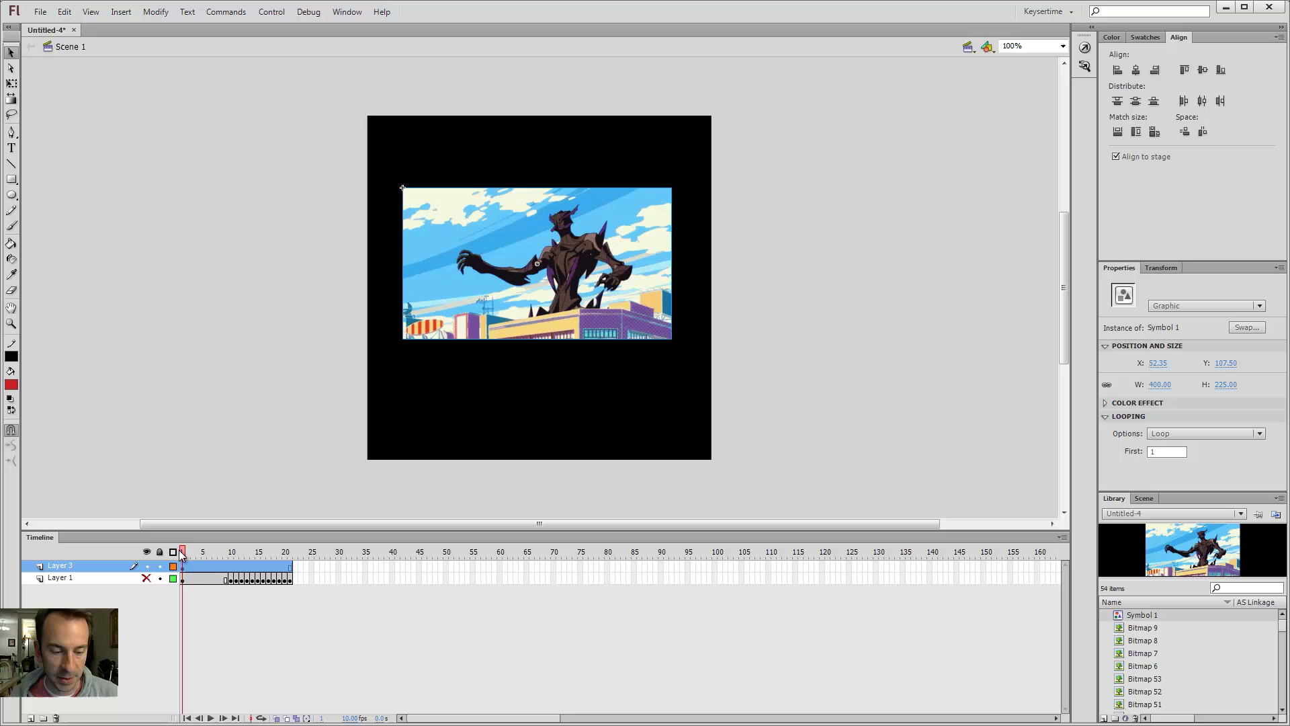
- Preview later frames, then delete the original bitmap Layer 1
mouse_move(194, 555)
left_mouse_down()
mouse_move(283, 555)
mouse_move(101, 579)
left_mouse_up()
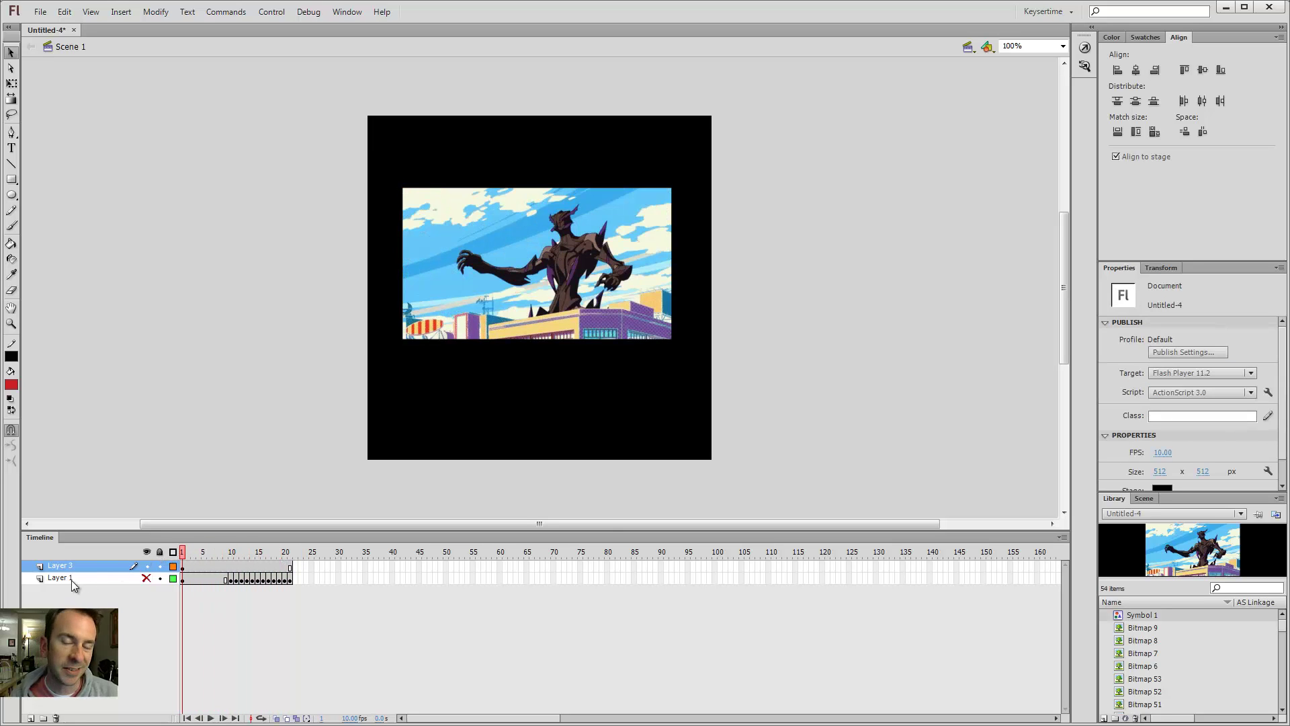
left_click(100, 580)
left_click(57, 718)
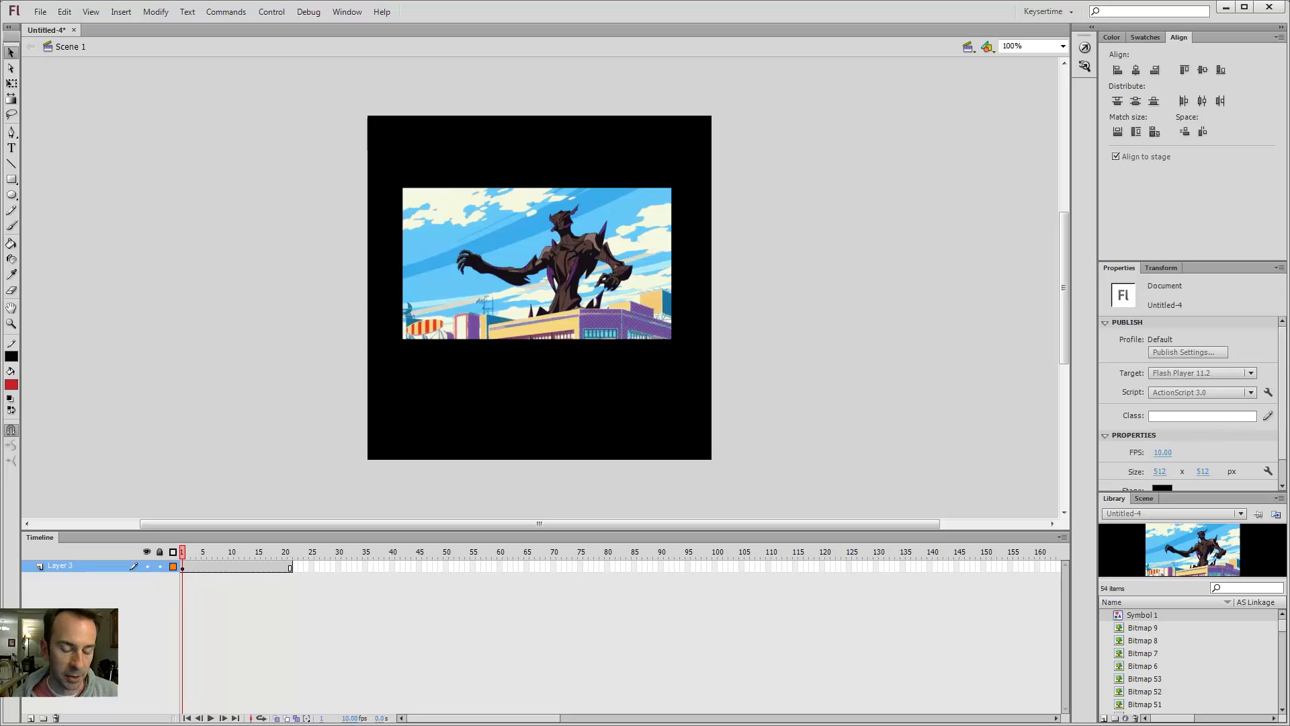
- Restore the deleted Layer 1 and turn it into a guide layer
key("ctrl+z")
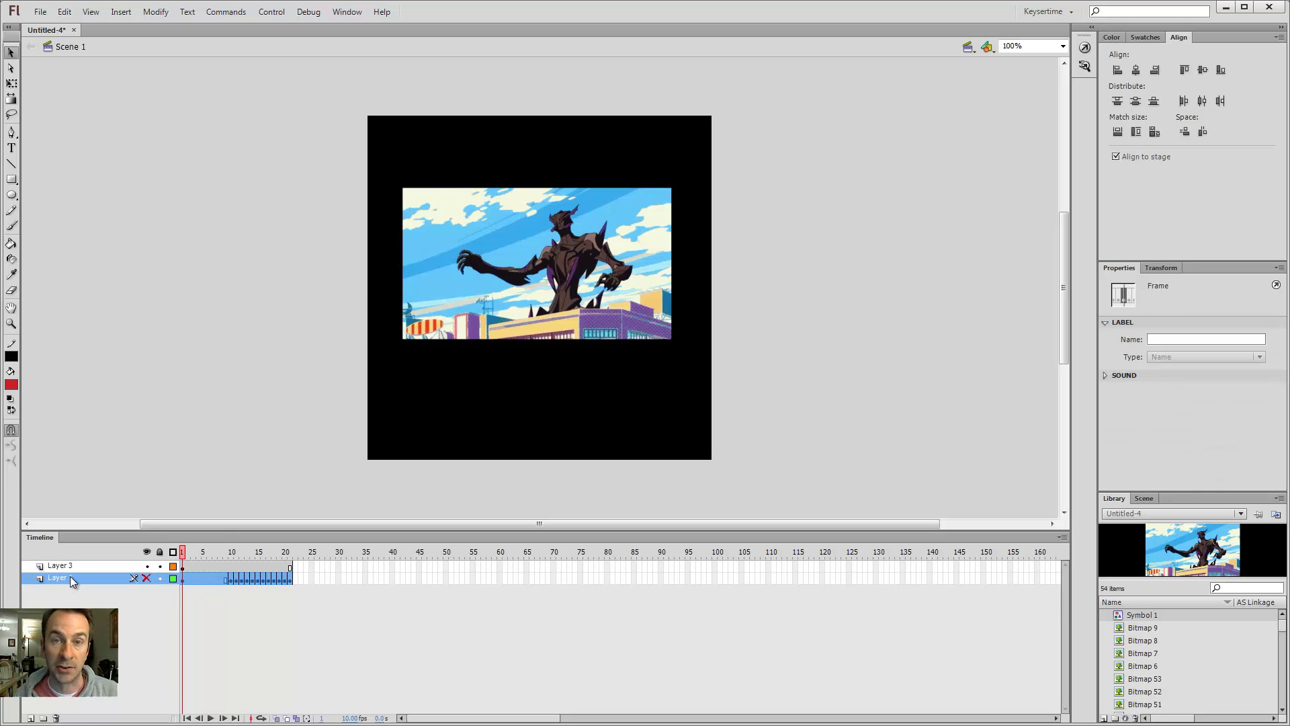
right_click(73, 580)
left_click(113, 397)
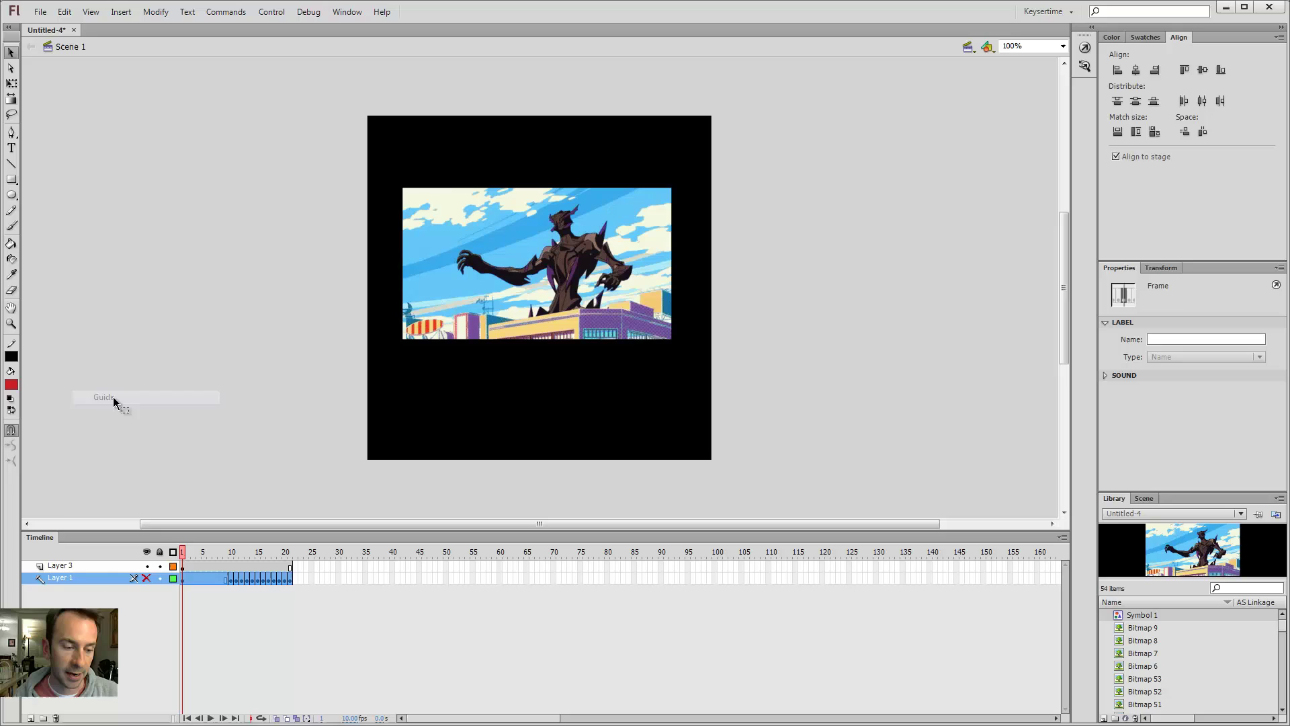
- Fade the Symbol 1 instance to 37% alpha, then add Layer 4 above it
left_click(864, 364)
left_click(538, 212)
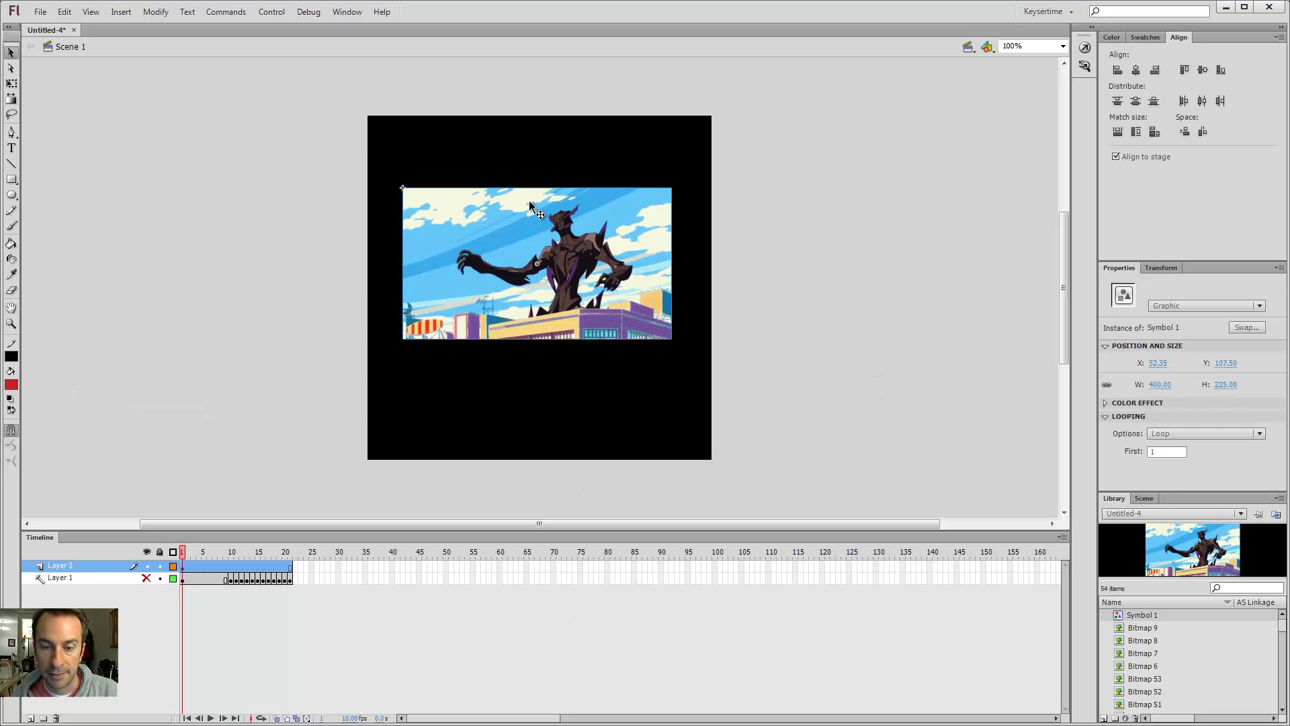
left_click(1121, 404)
left_click(1121, 404)
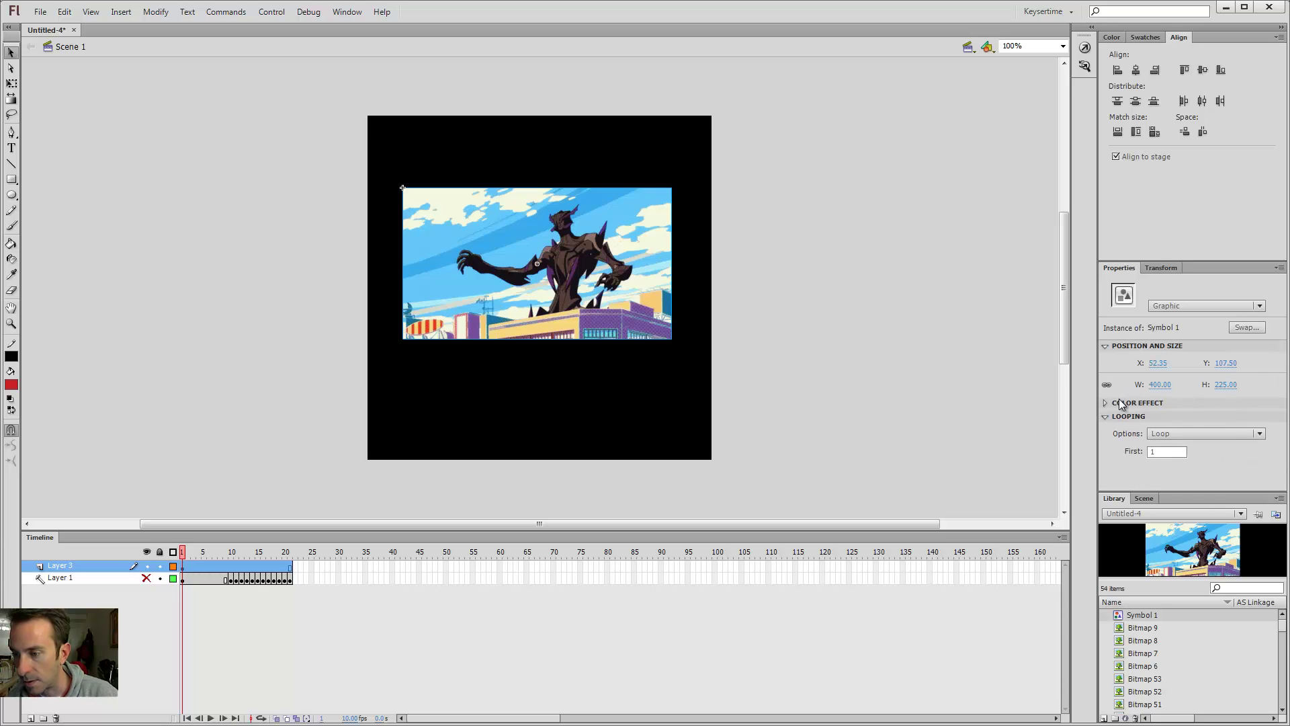
left_click(1121, 403)
left_click(1176, 403)
left_click(1187, 476)
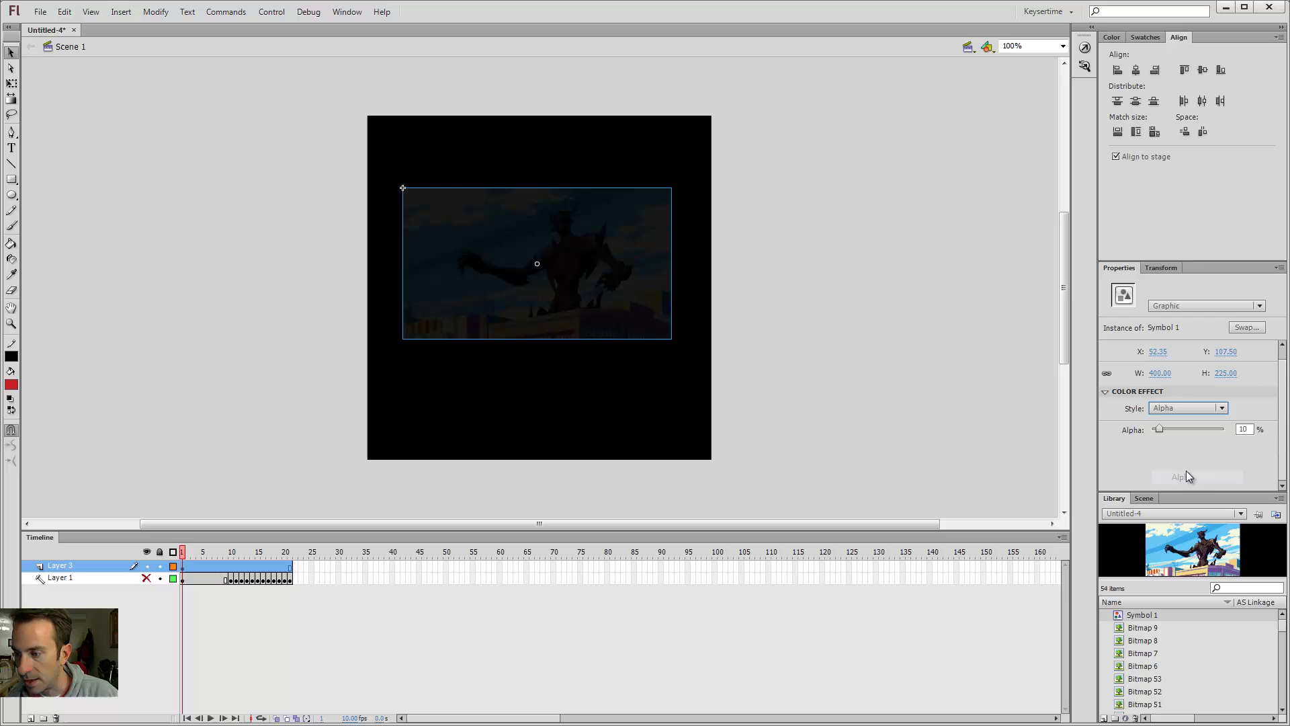
left_click_drag(1161, 428, 1179, 430)
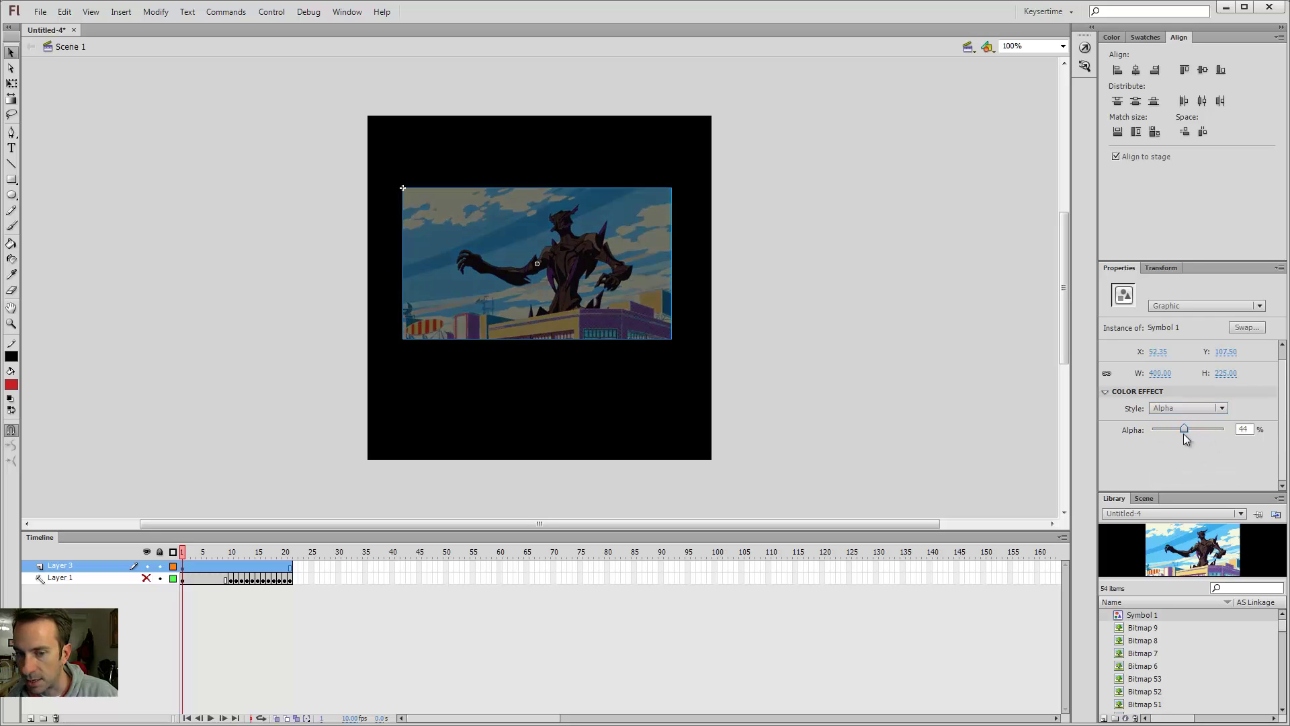
left_click(220, 395)
- Add a new layer and switch to the Brush tool with white fill
left_click(31, 718)
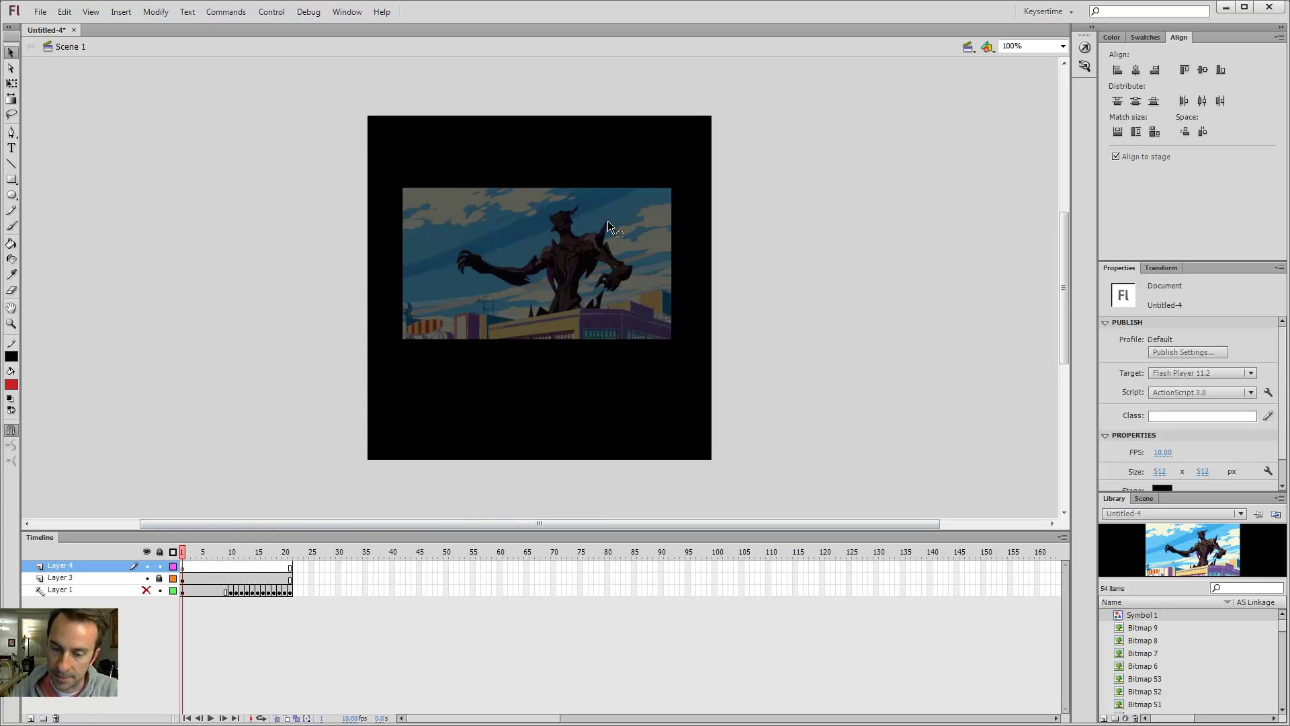
key("y")
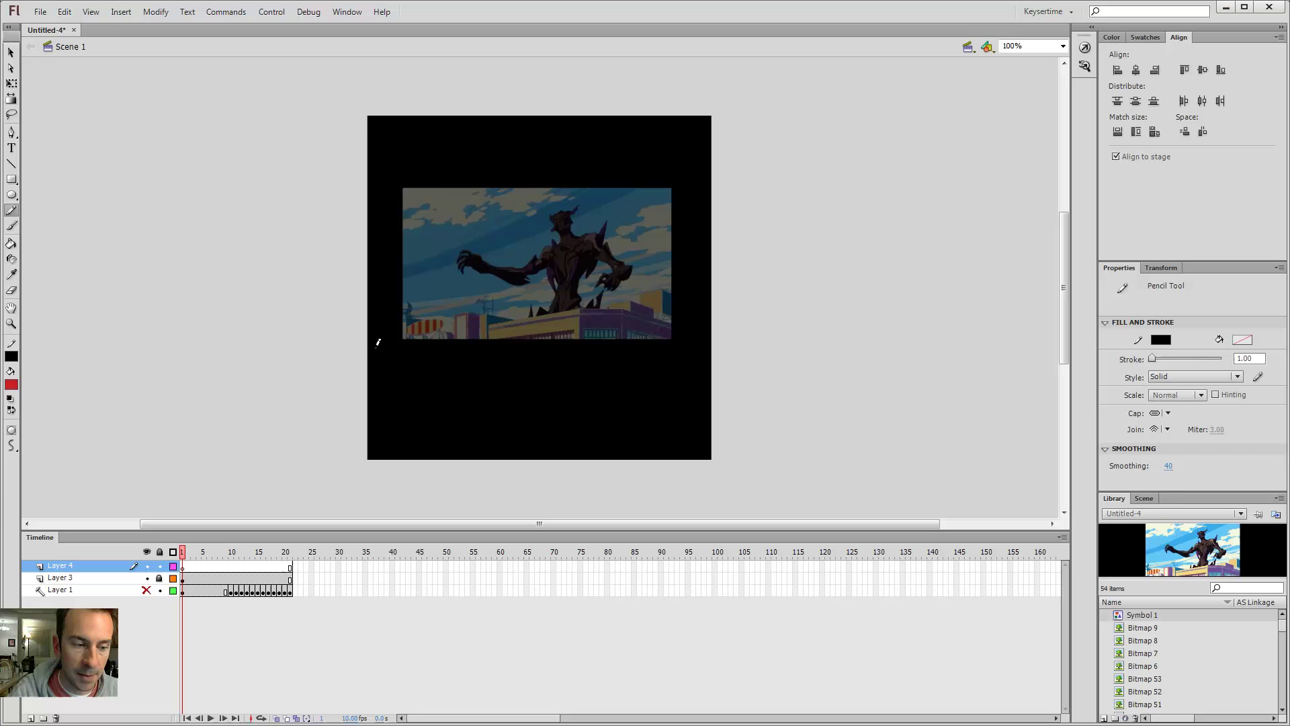
key("b")
left_click(18, 382)
left_click(21, 464)
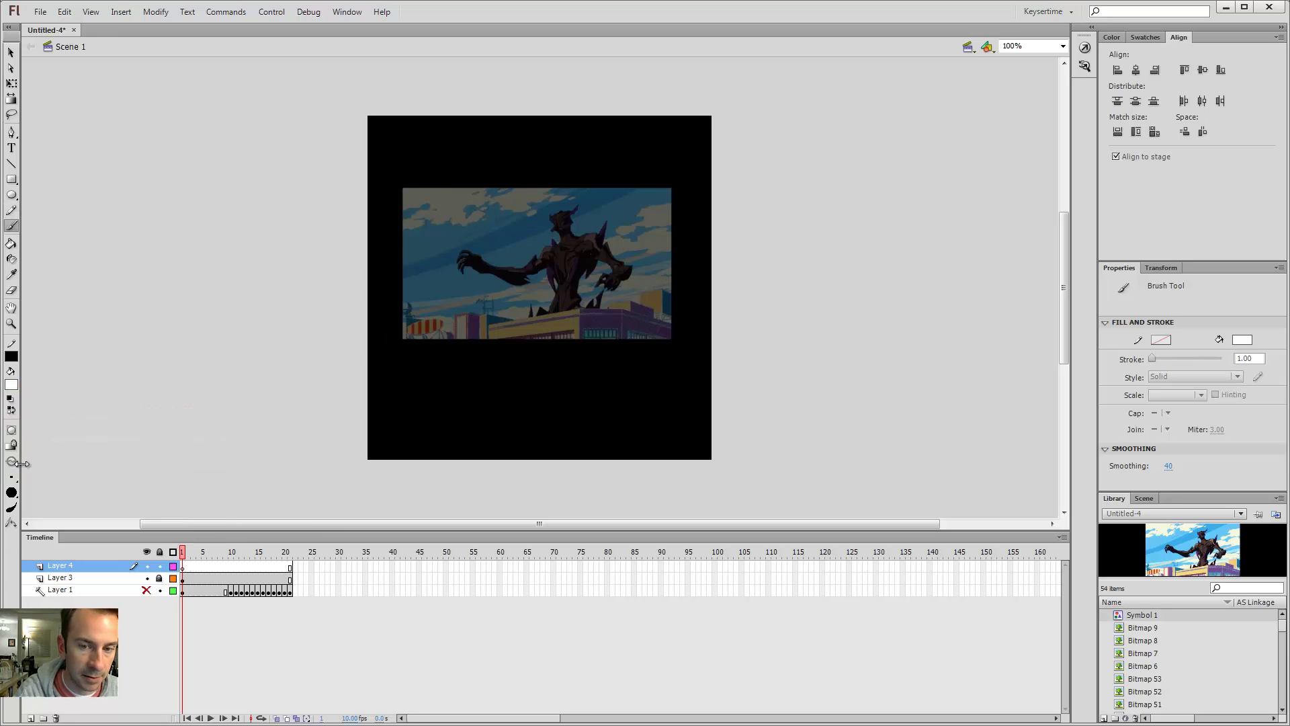
- Paint a white lightning stroke over the blast at frame 11 on Layer 4
left_click(194, 568)
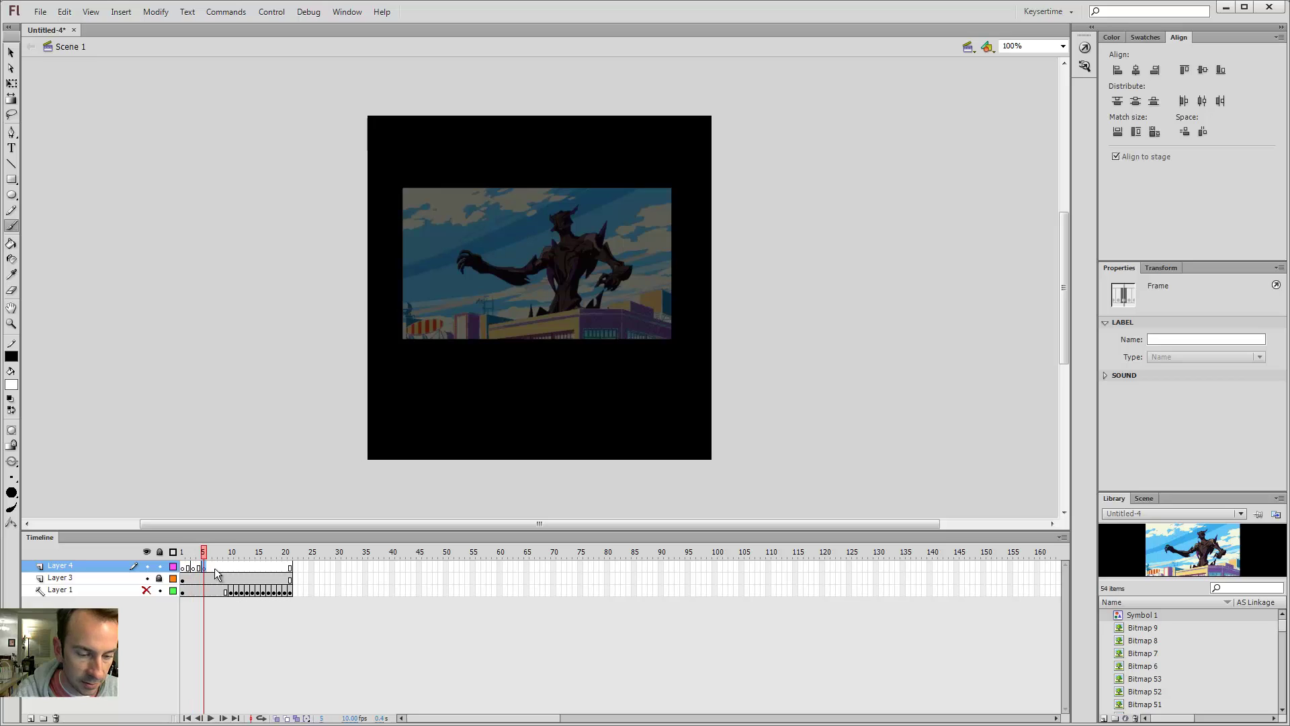
left_click(237, 569)
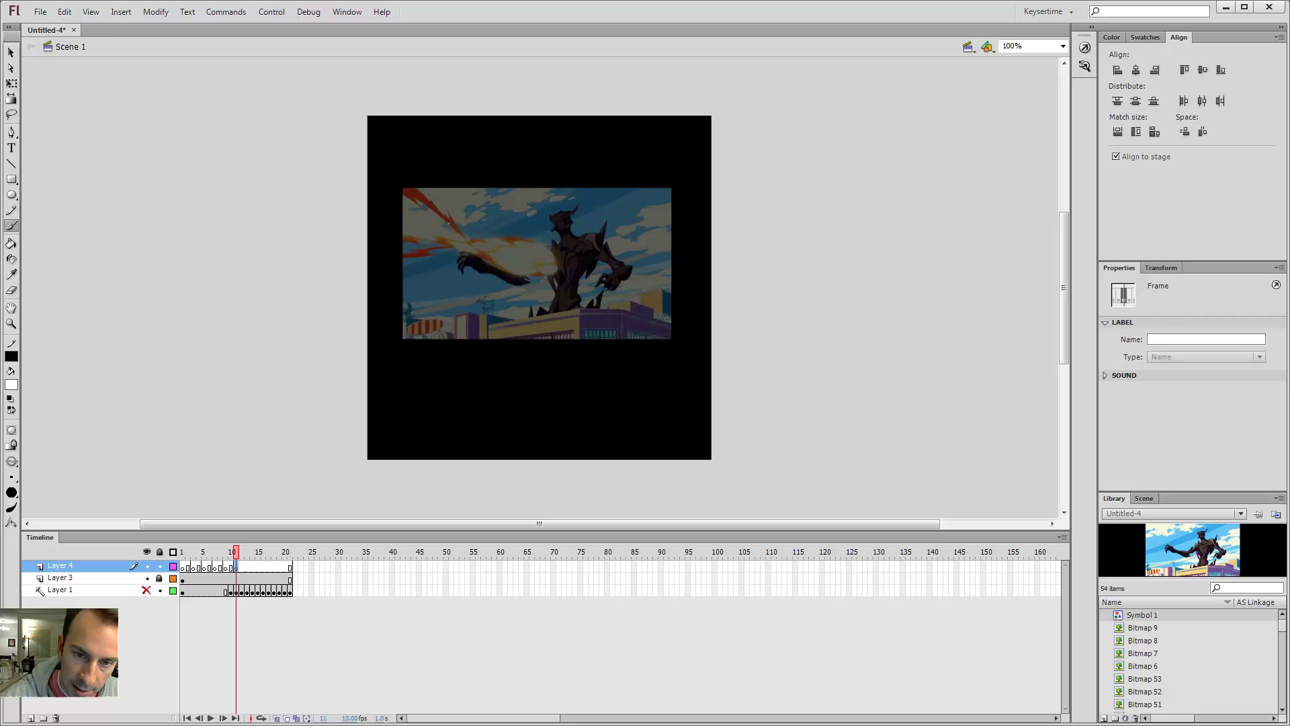
left_click_drag(451, 222, 473, 195)
key("ctrl+z")
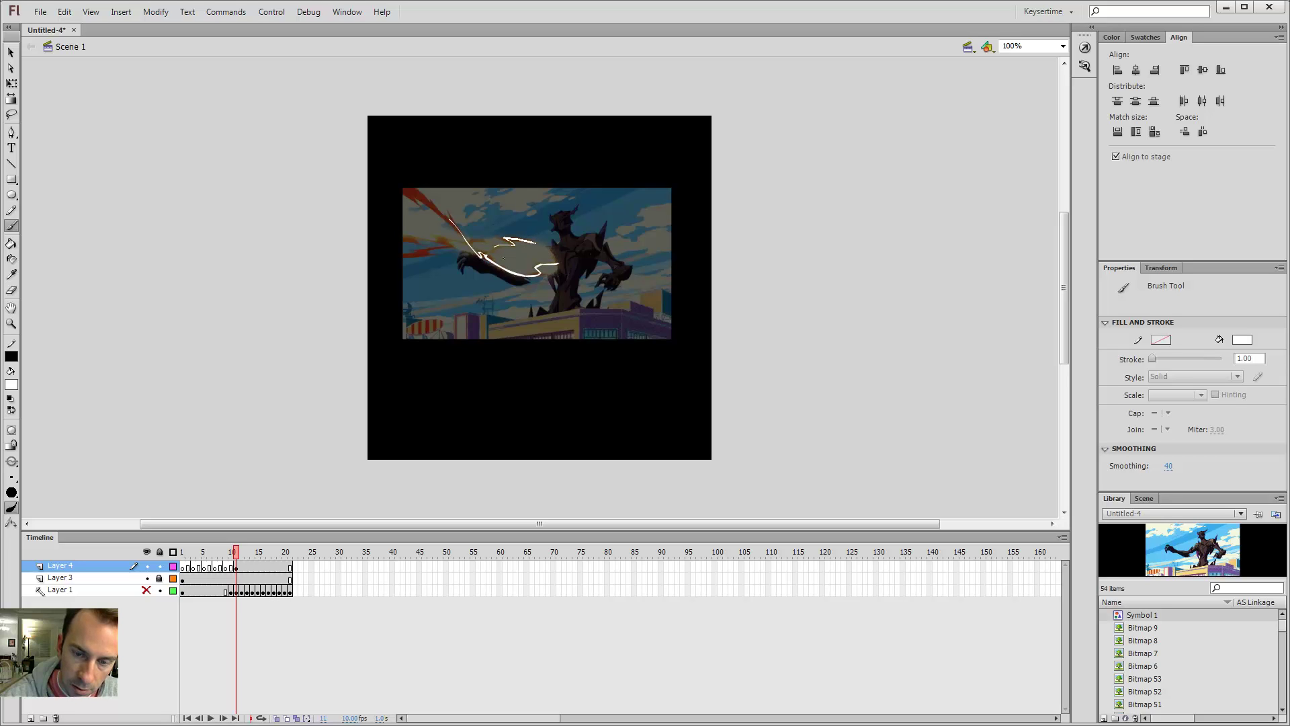
- Scrub Layer 4's frames from frame 1 to around frame 13 to preview the strokes
key("shift+comma")
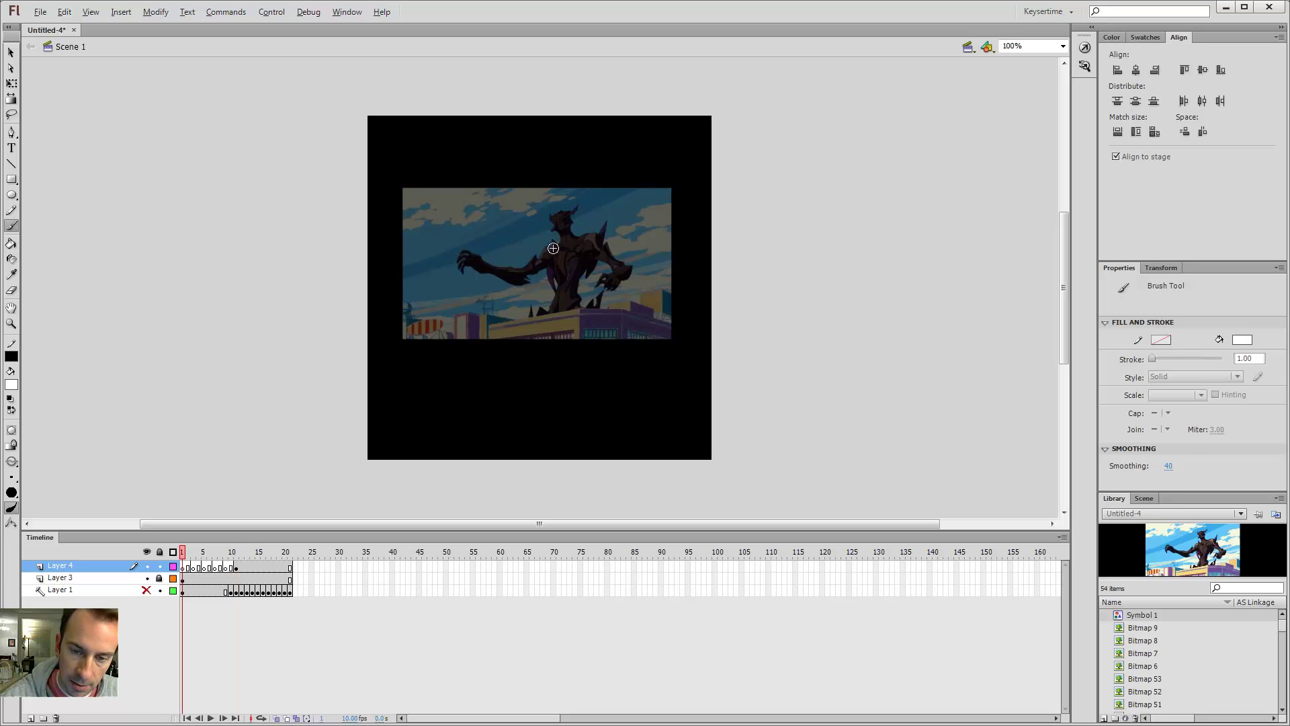
left_click(247, 568)
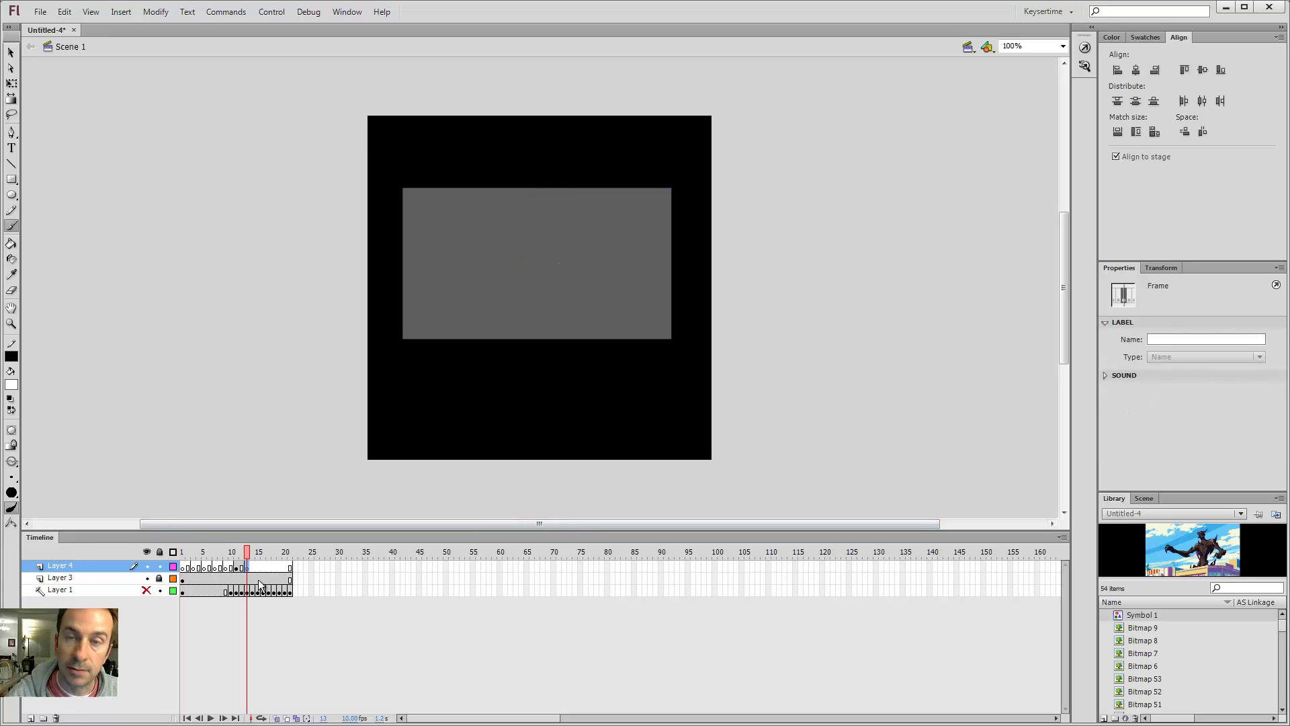
mouse_move(245, 565)
left_mouse_down()
mouse_move(289, 575)
mouse_move(247, 565)
left_mouse_up()
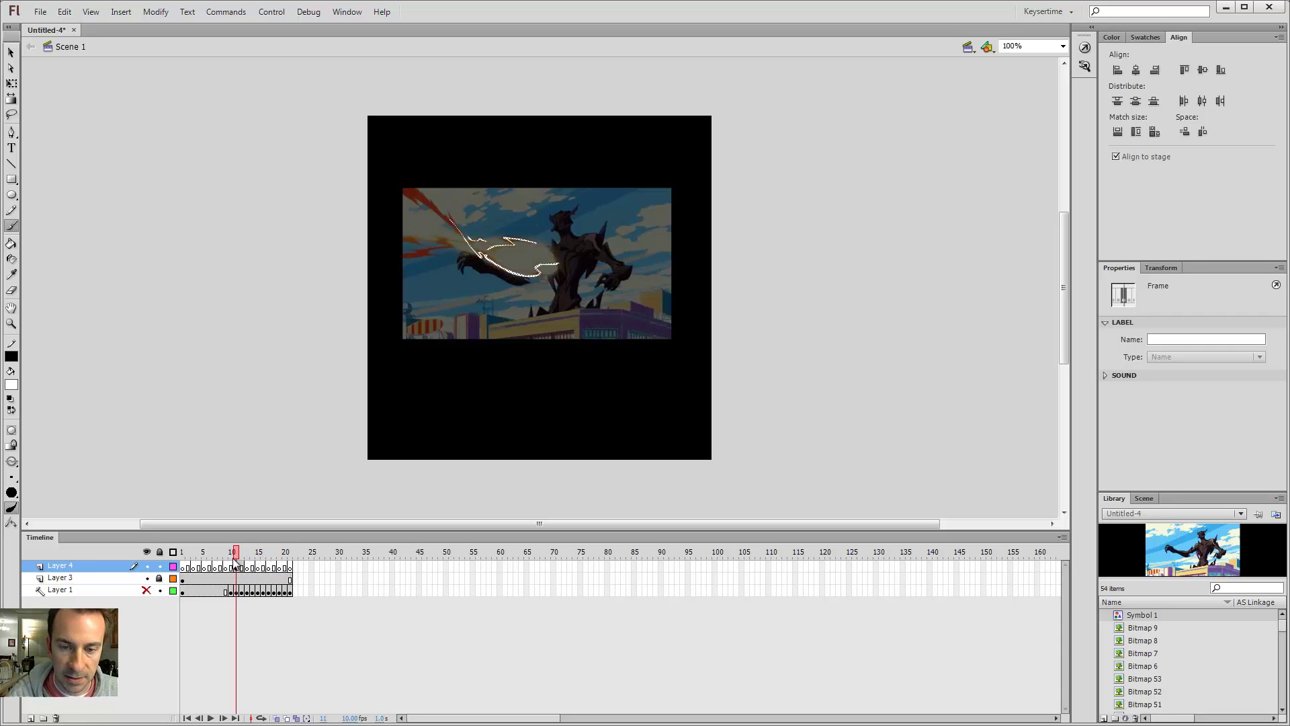
left_click_drag(242, 563, 228, 566)
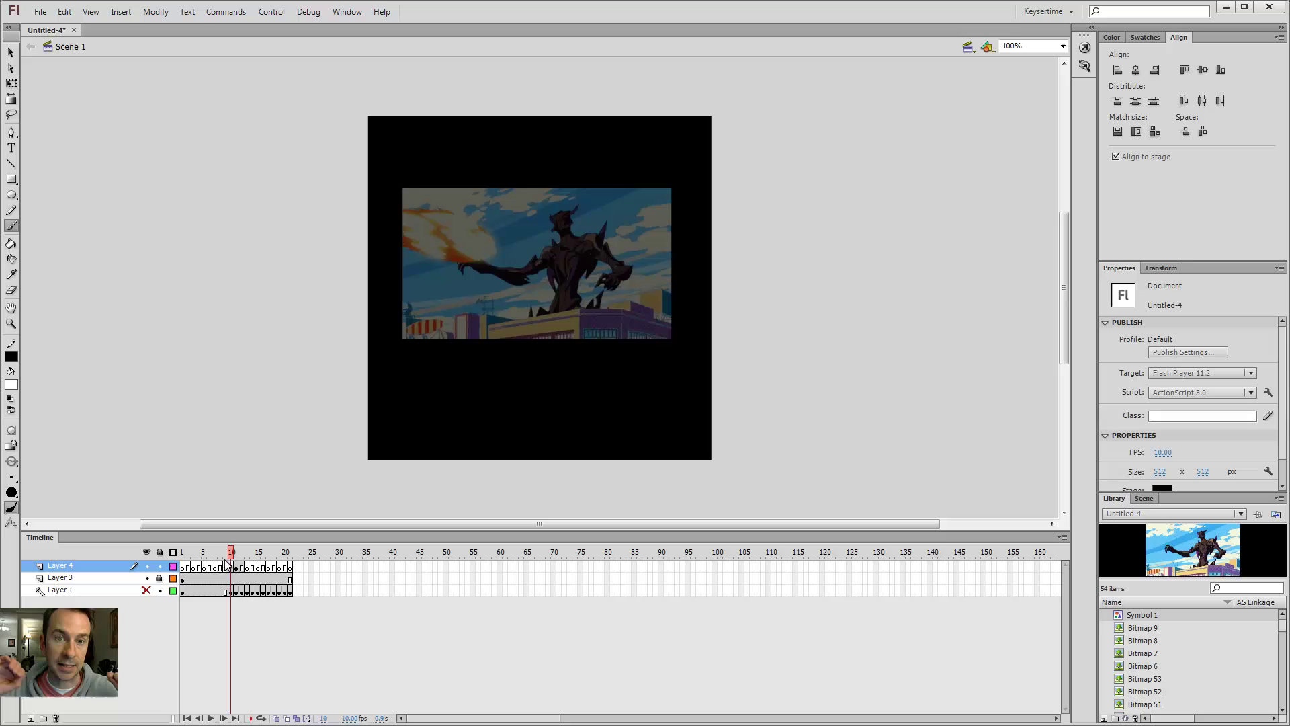
- Minimize Flash, close the downloads window, and open the 3D Game VFX Reference board
left_click(1227, 8)
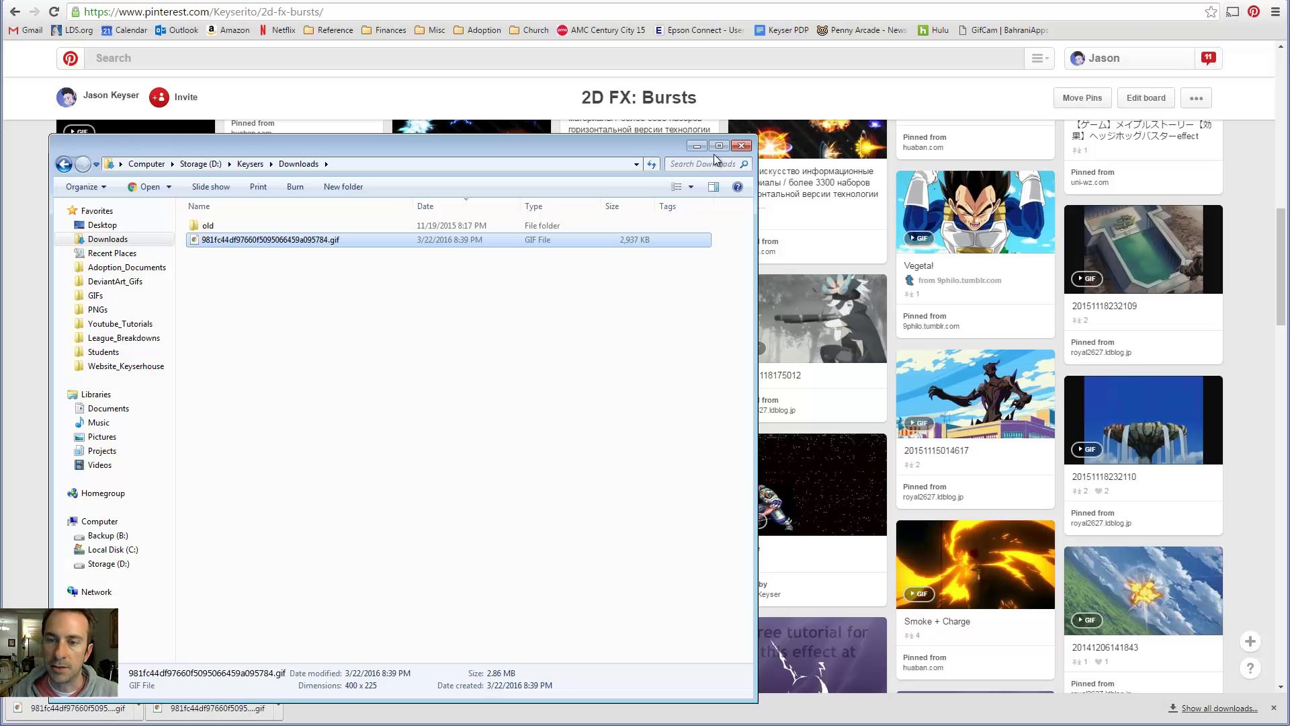
key("alt+F4")
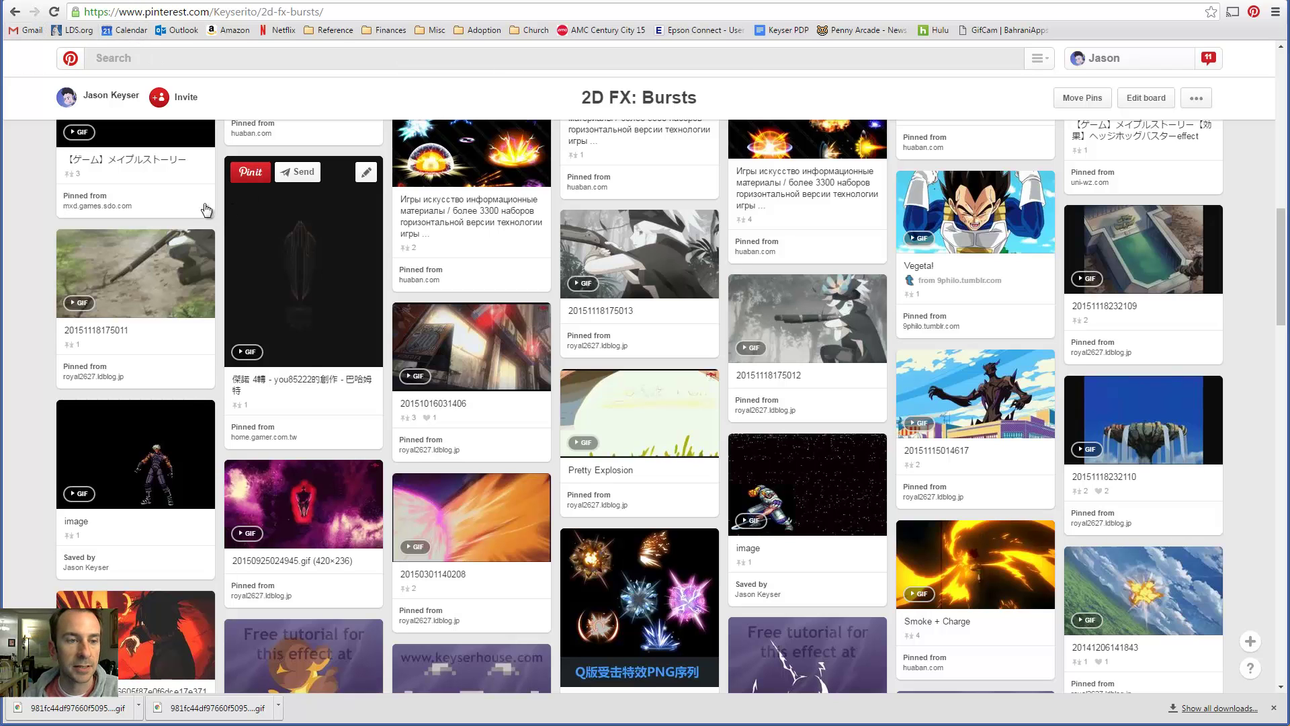
left_click(104, 95)
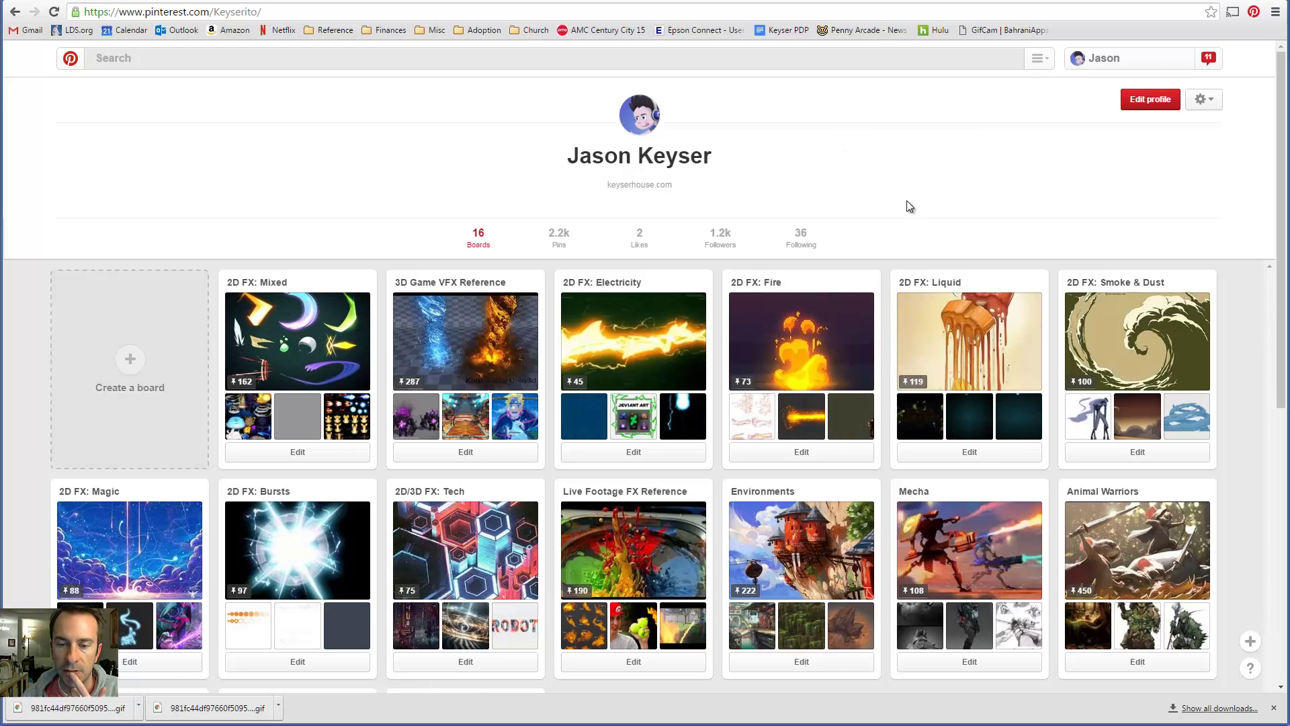
left_click(487, 328)
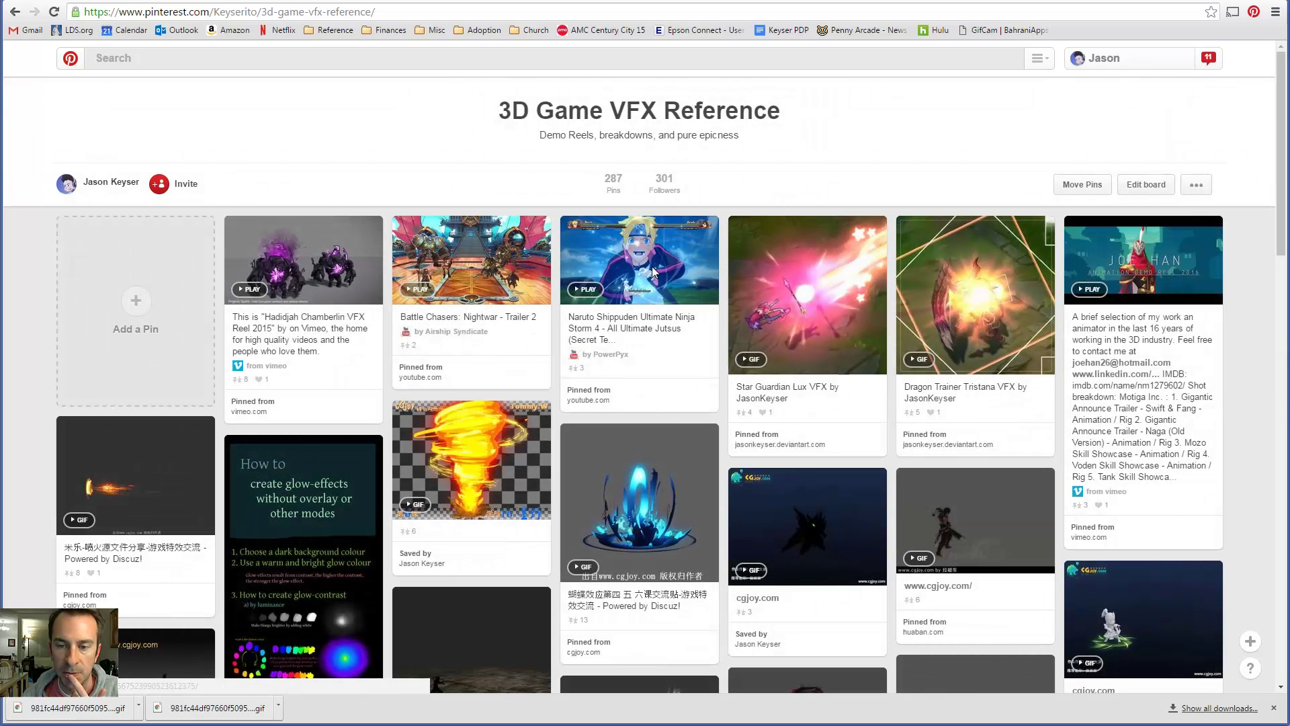
- Open the Naruto Shippuden Ultimate Ninja Storm 4 jutsu video pin and dismiss its ad
left_click(644, 269)
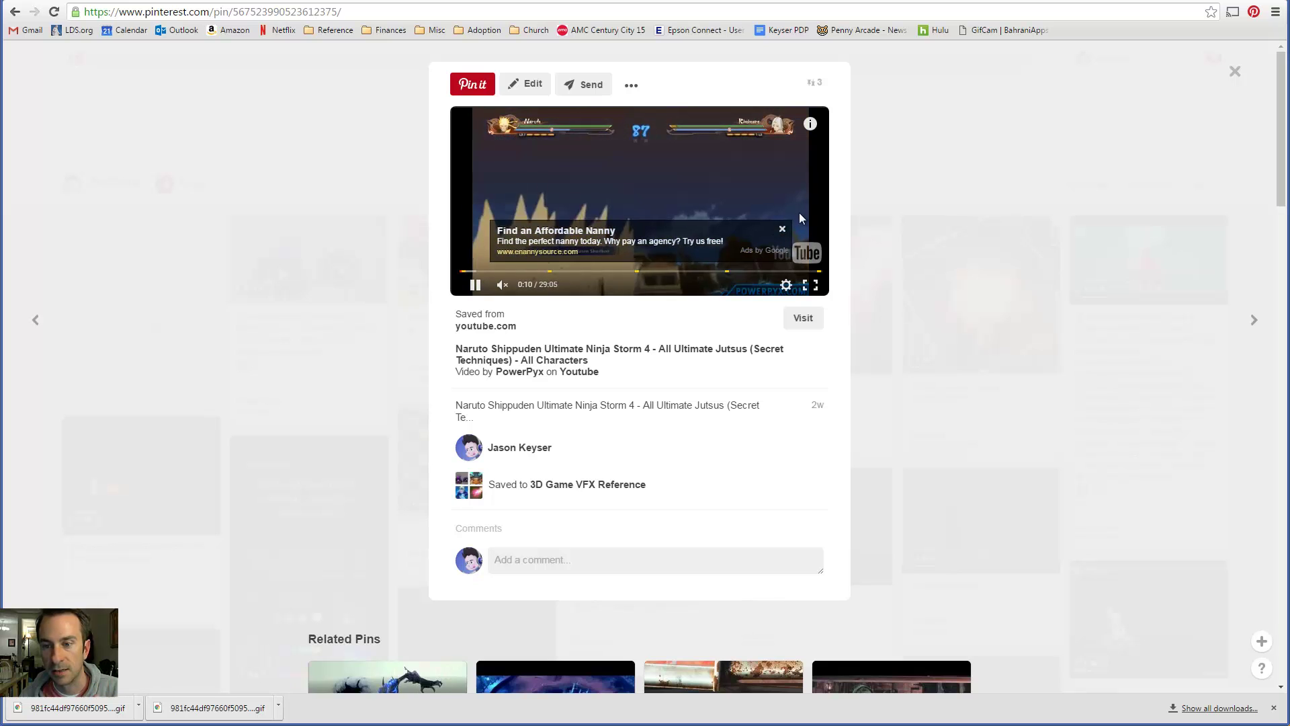
left_click(782, 228)
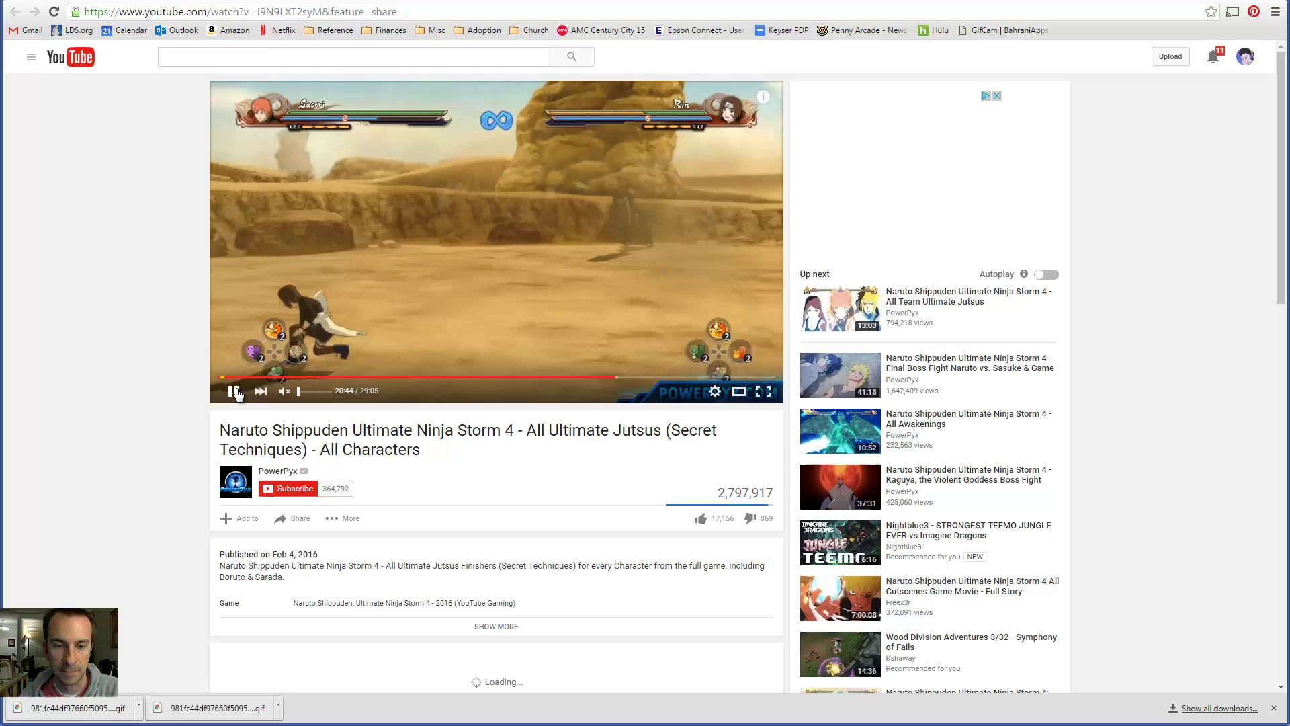
- Pause the Naruto video at 20:44, select its URL, and switch to RowVid
left_click(232, 392)
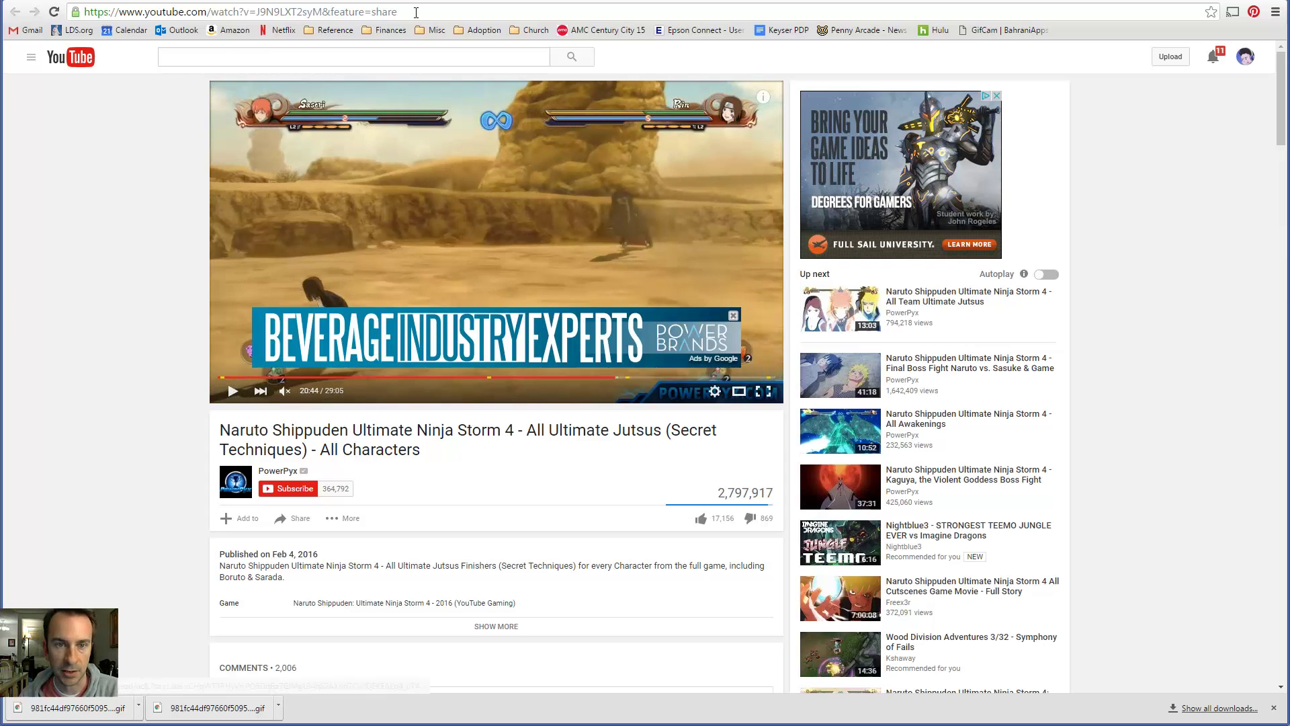
left_click(395, 13)
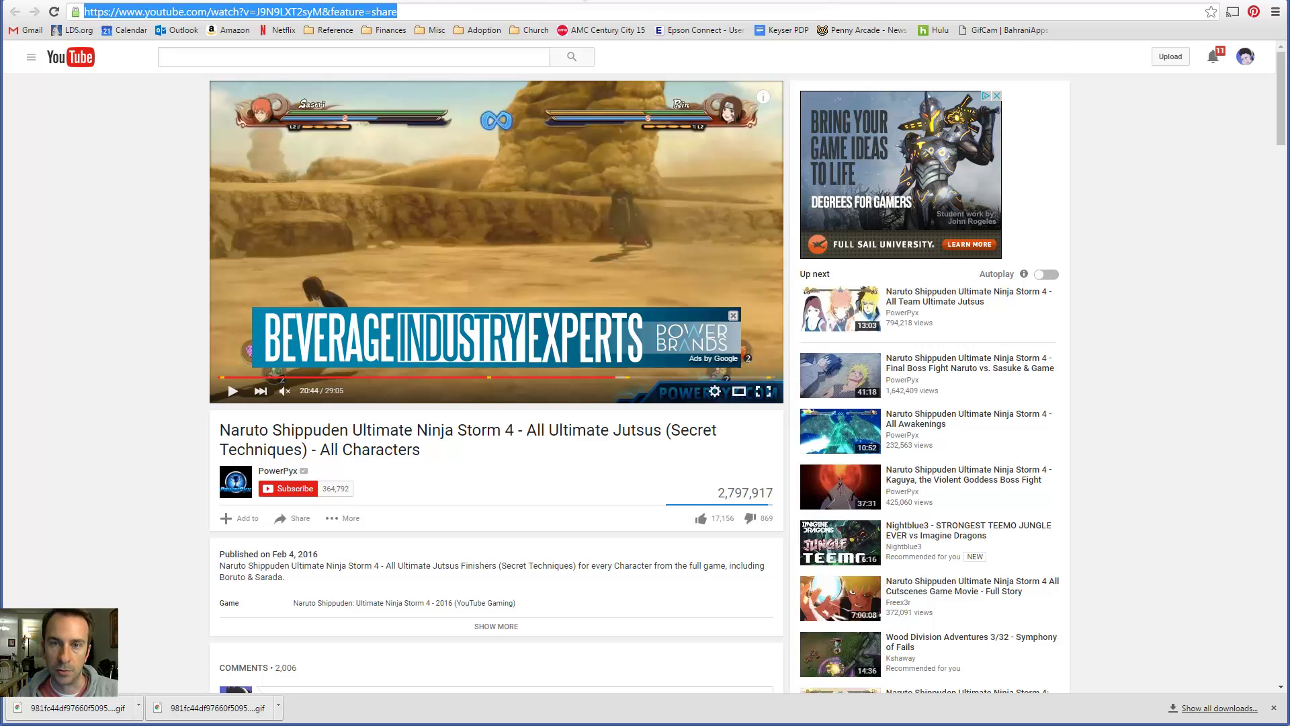
left_click(582, 2)
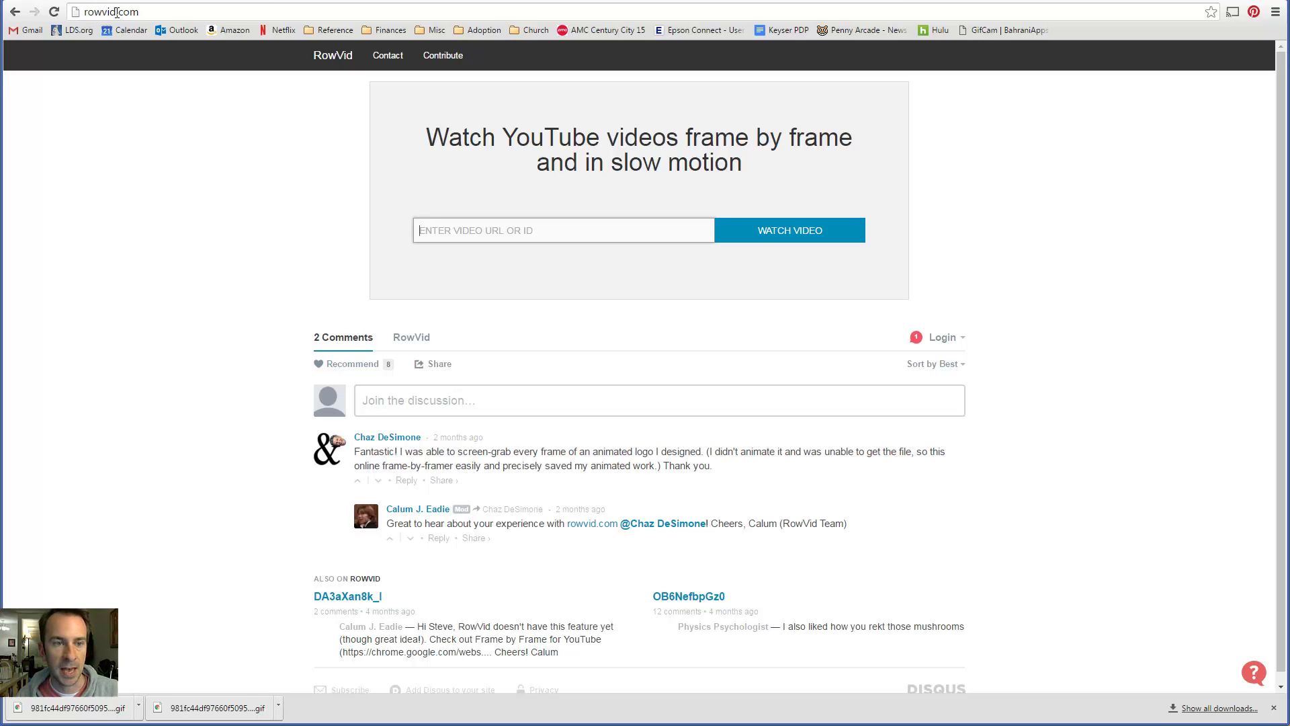
- Paste the Naruto YouTube URL into RowVid and load it with Watch Video
left_click(474, 232)
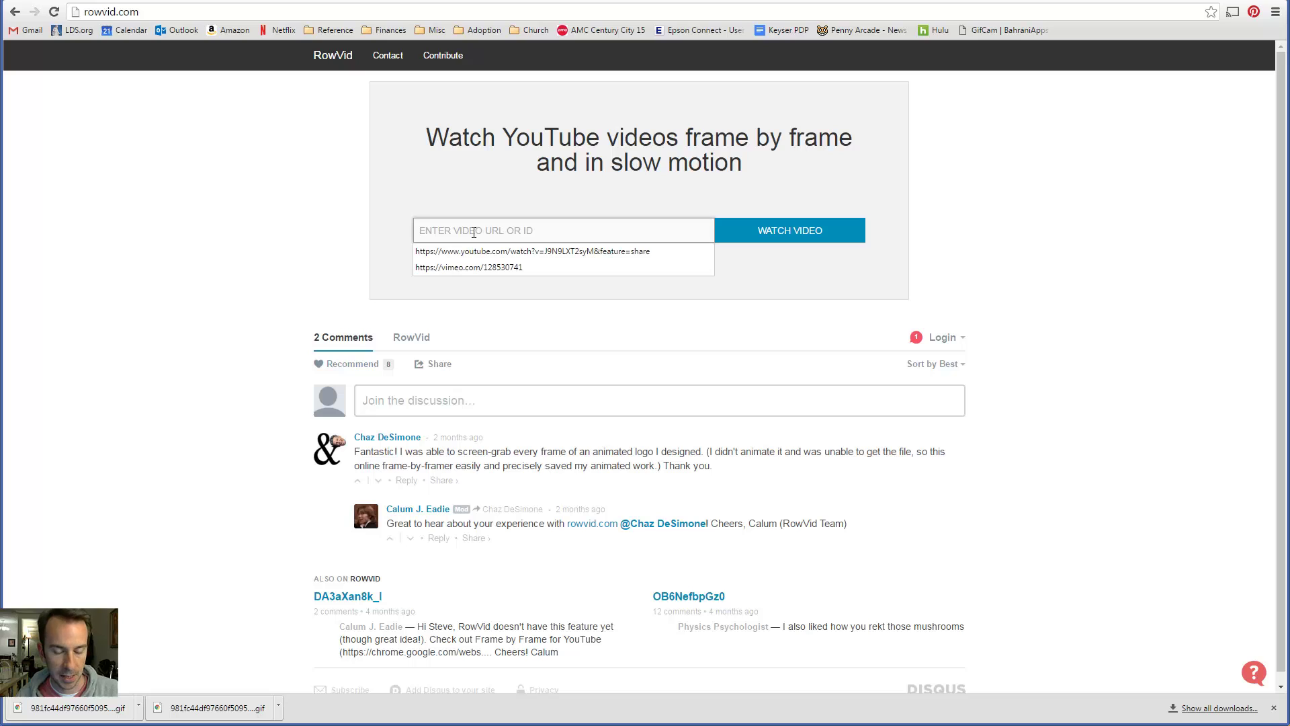
left_click(440, 229)
type("https://www.youtube.com/watch?v=J9N9LXT2syM&feature=share")
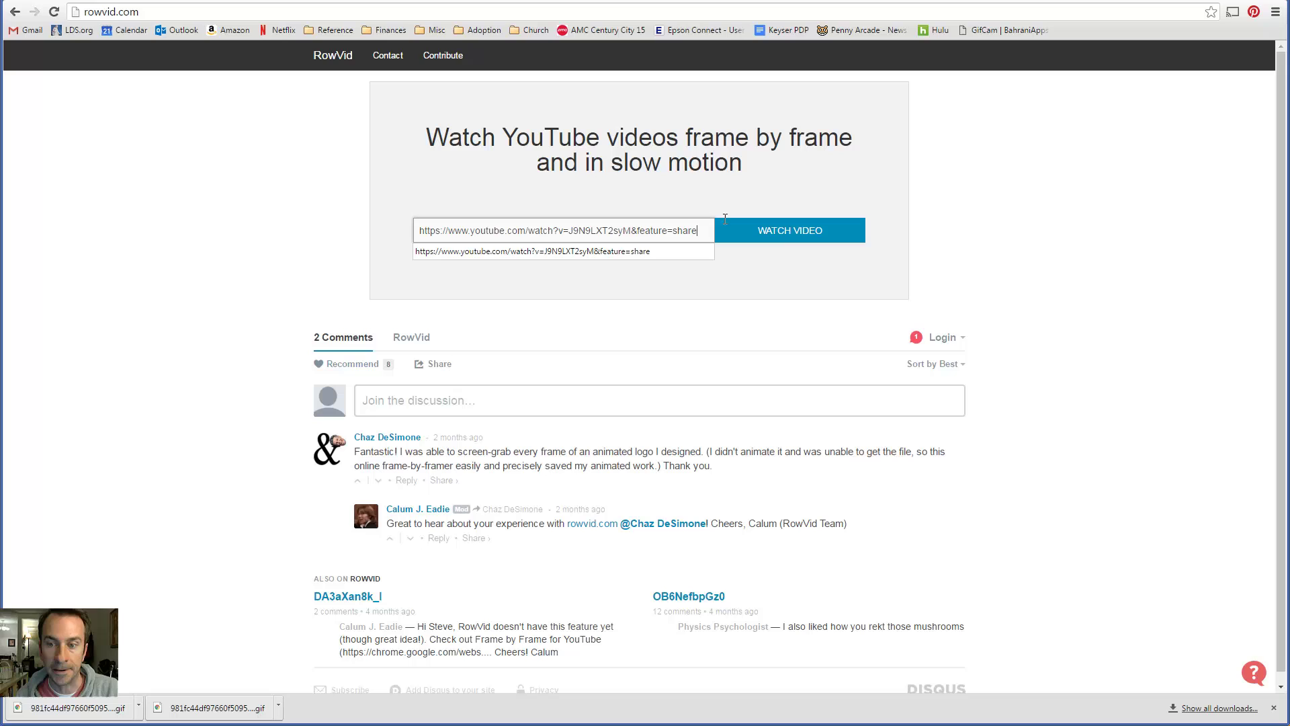
left_click(788, 232)
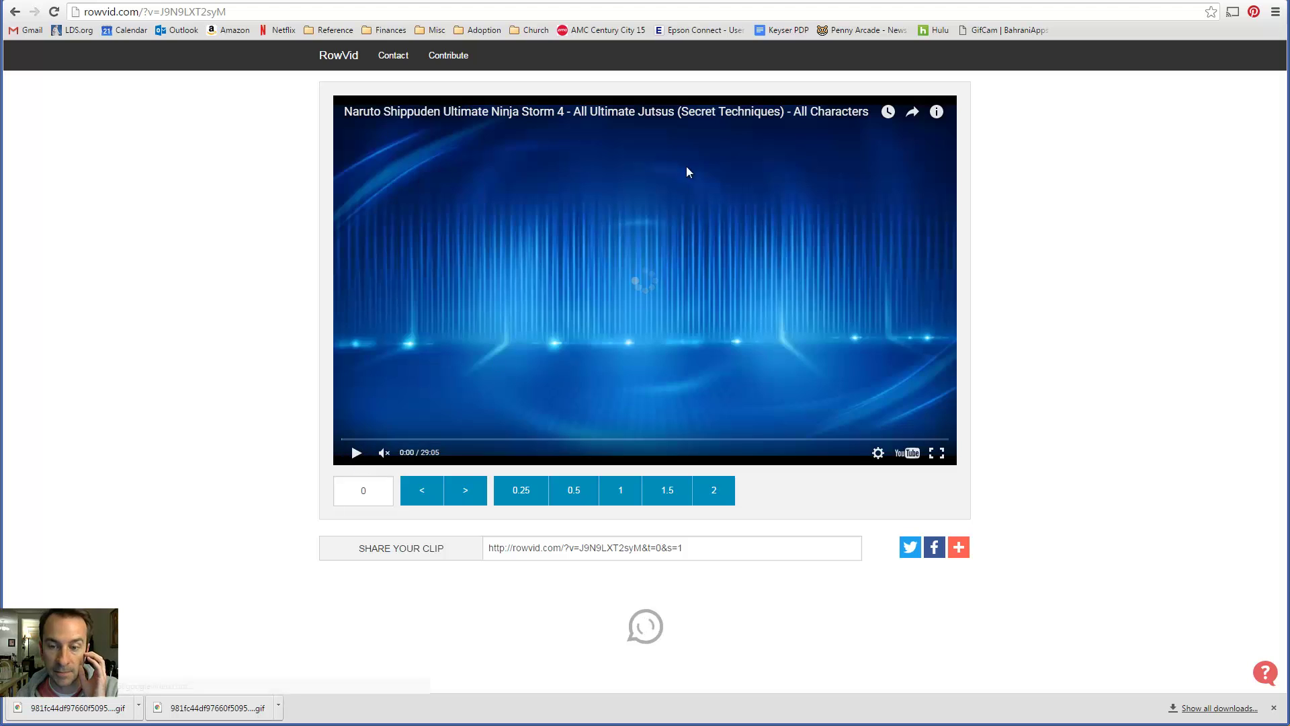
- Play the video, pause it at 21:14, then jump back to 21:03
left_click(916, 0)
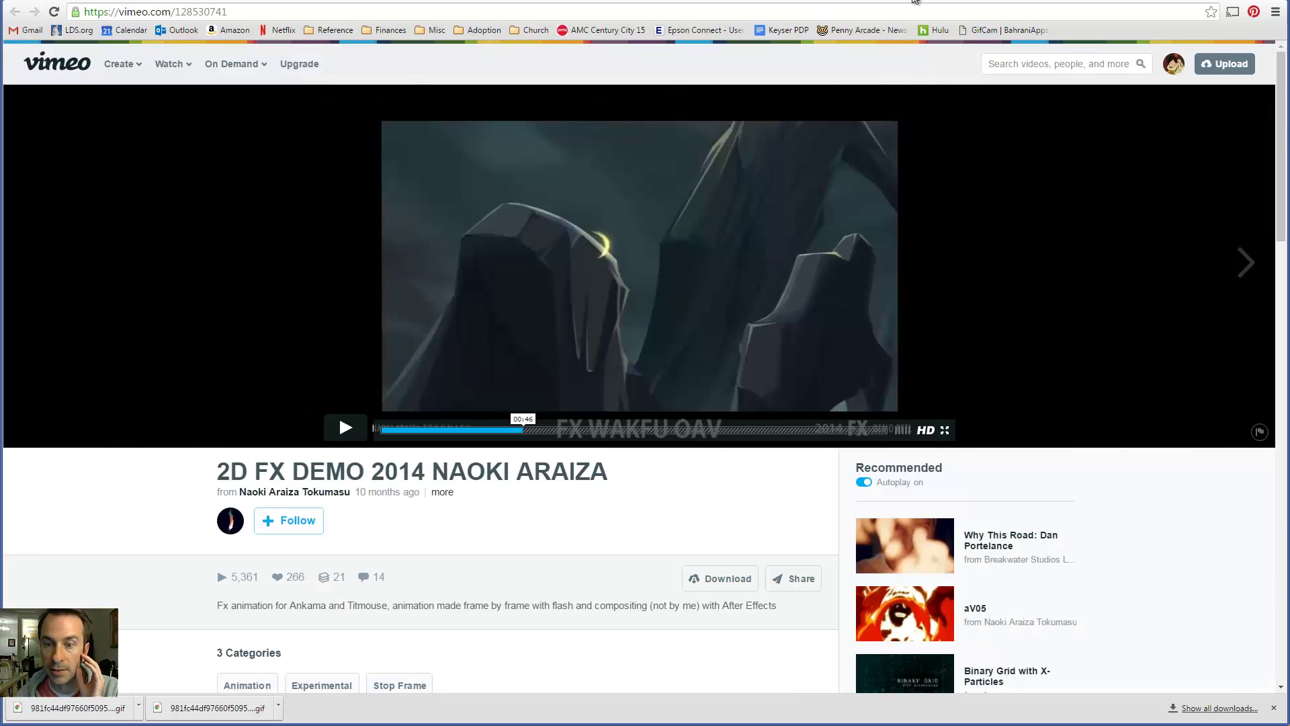
left_click(469, 0)
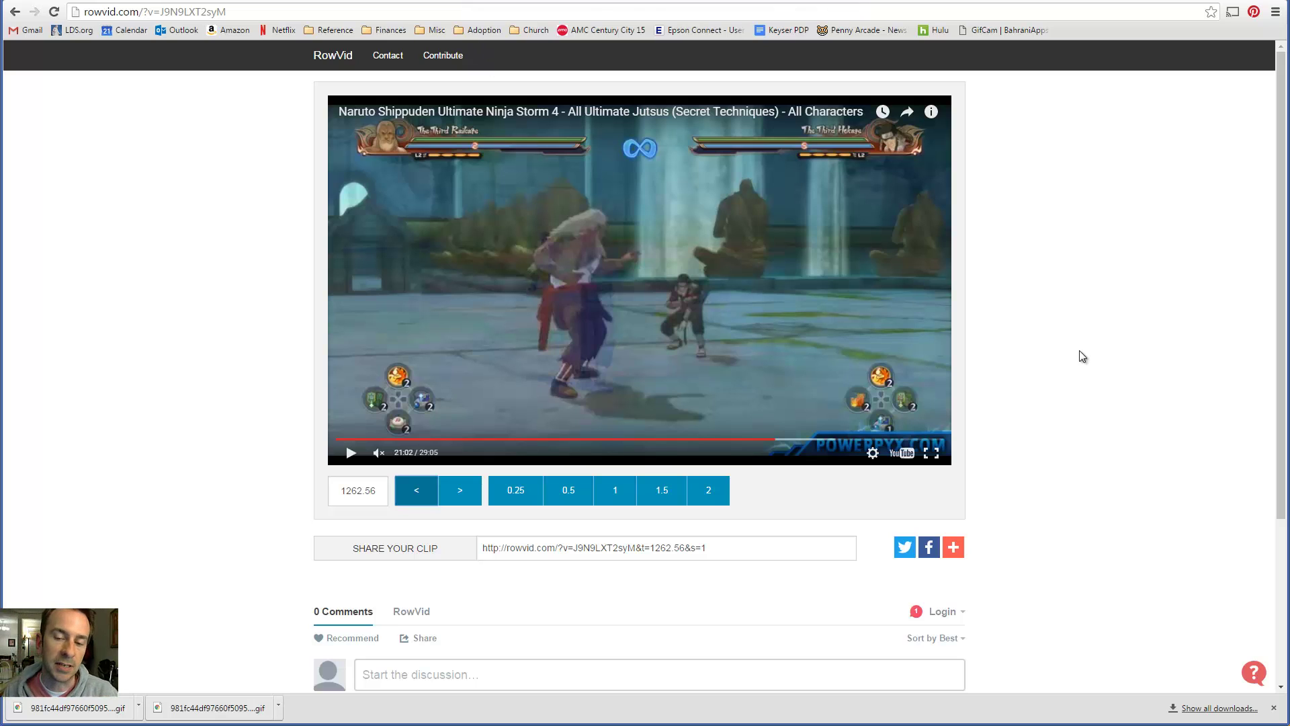
left_click(351, 454)
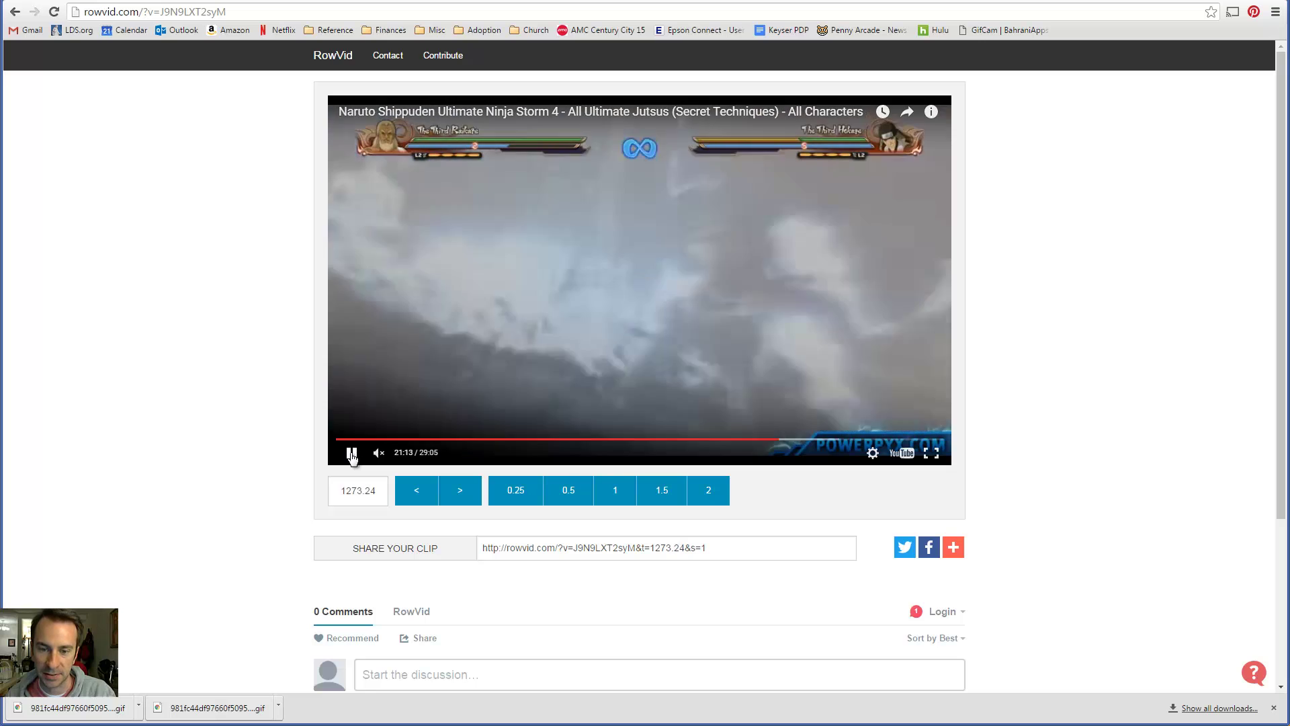
left_click(351, 454)
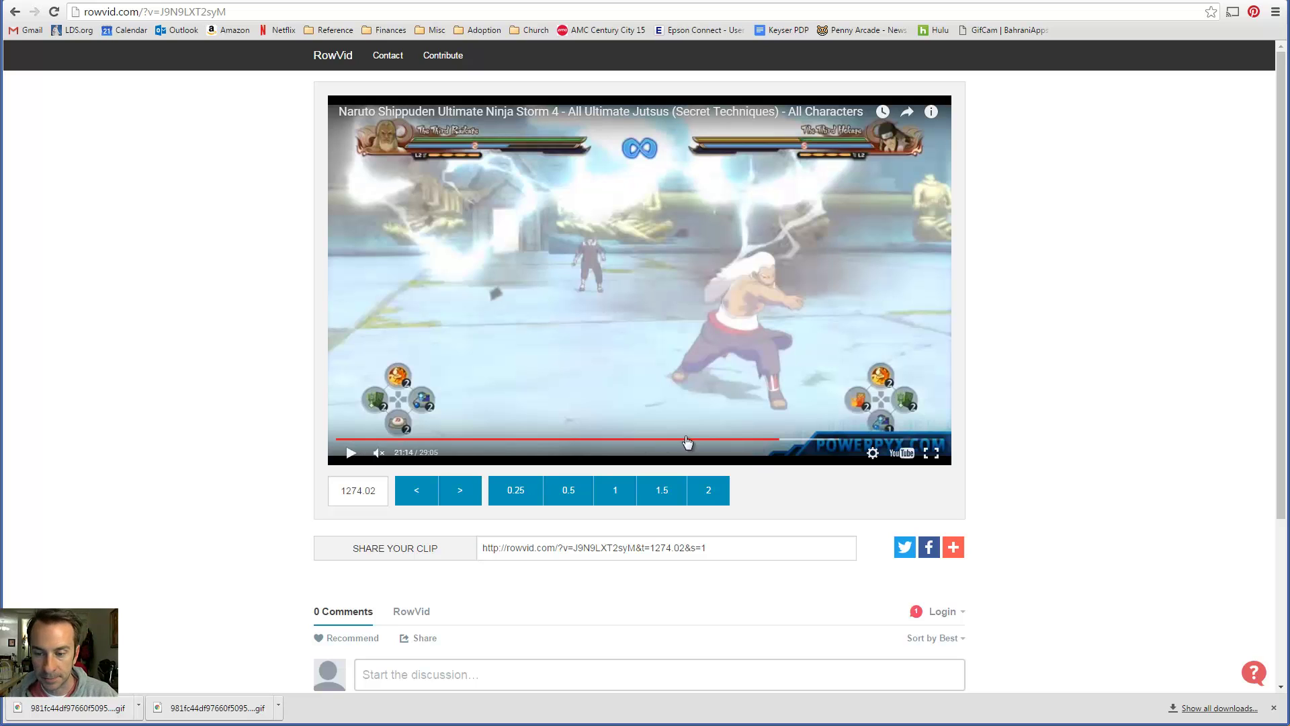
left_click(776, 440)
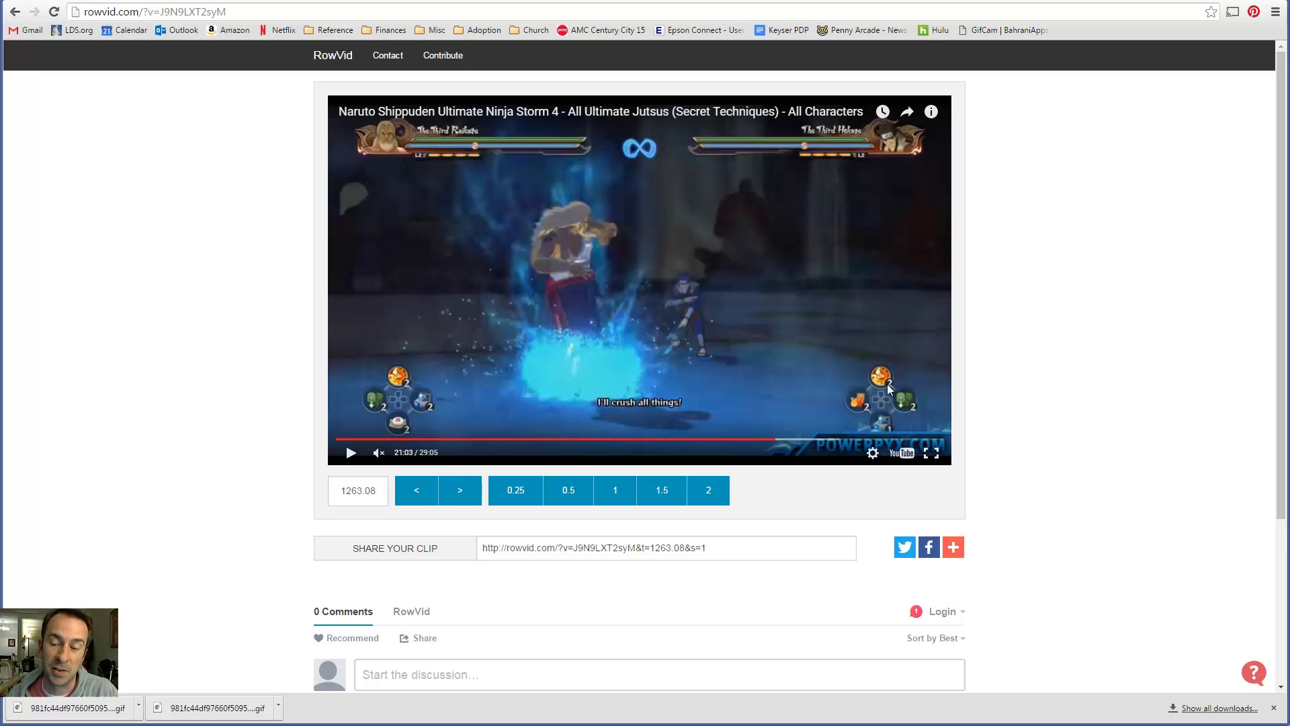
- Show the player's Speed options from the gear menu, still at Normal
left_click(873, 454)
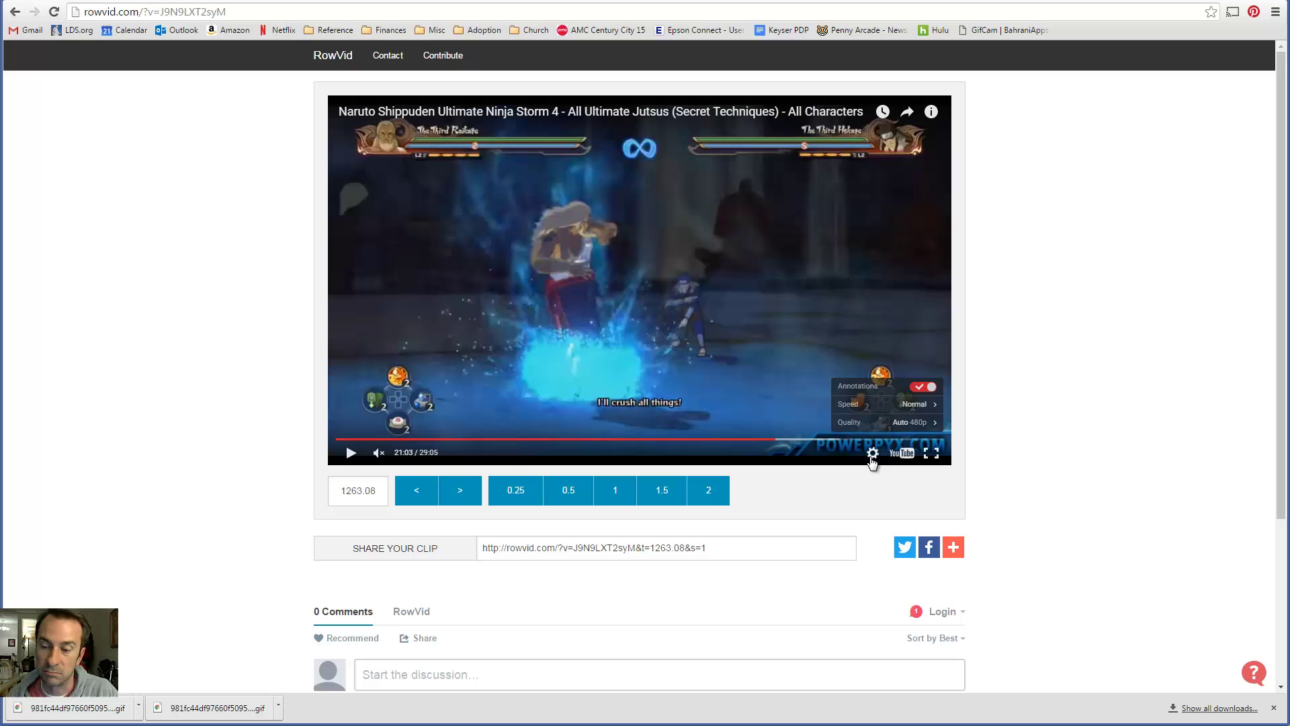
left_click(920, 407)
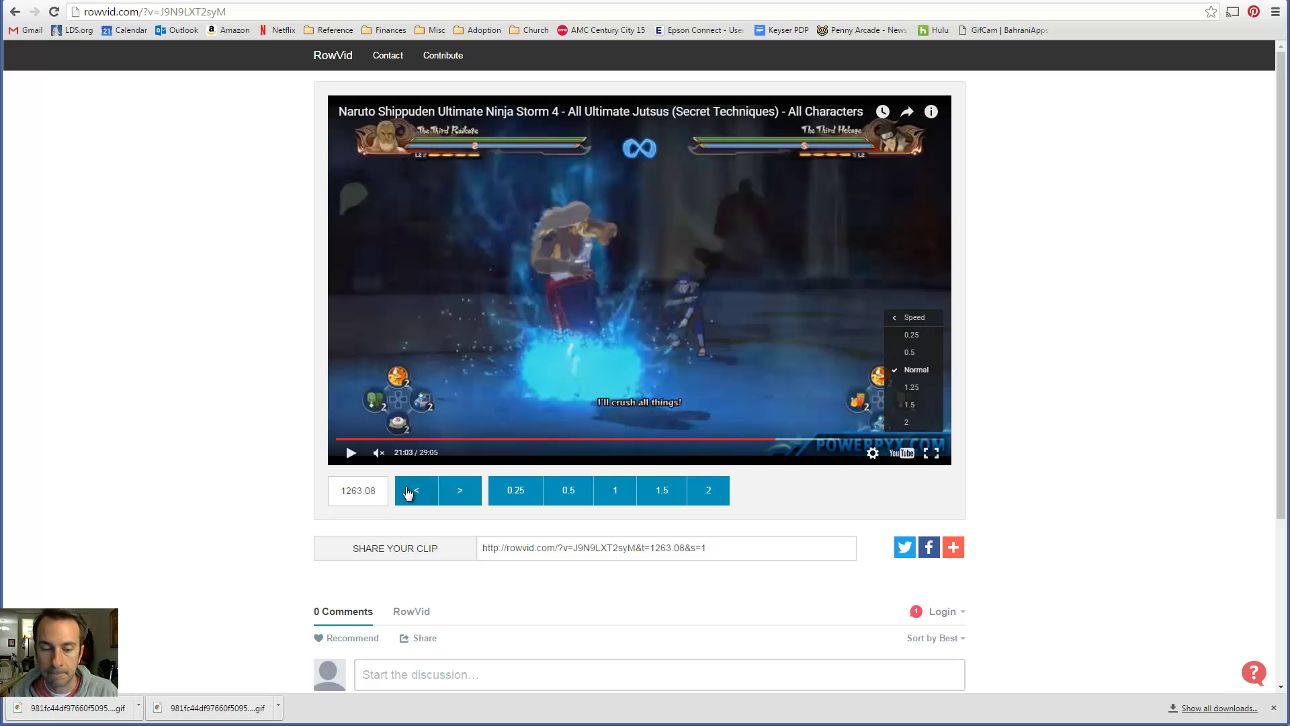
- Frame-step the Naruto clip from about 1263.4 to 1266.2 seconds through the lightning burst
left_click(457, 493)
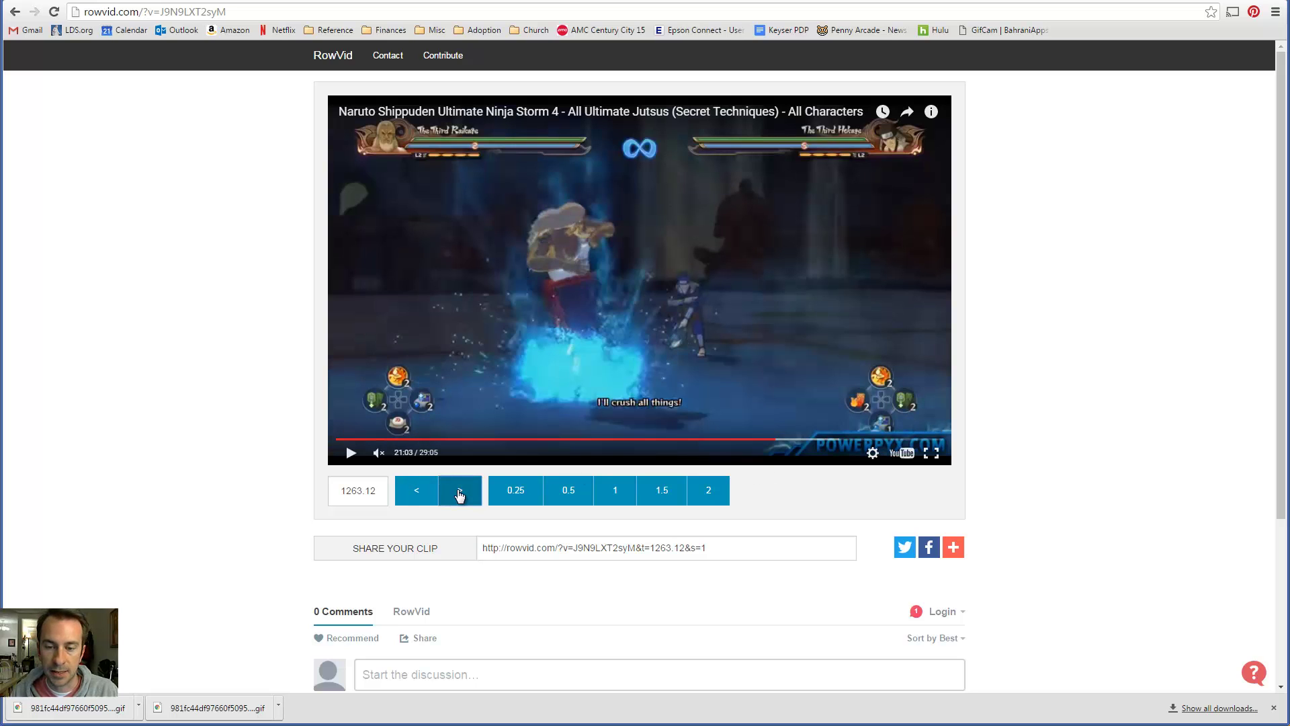
left_click(459, 494)
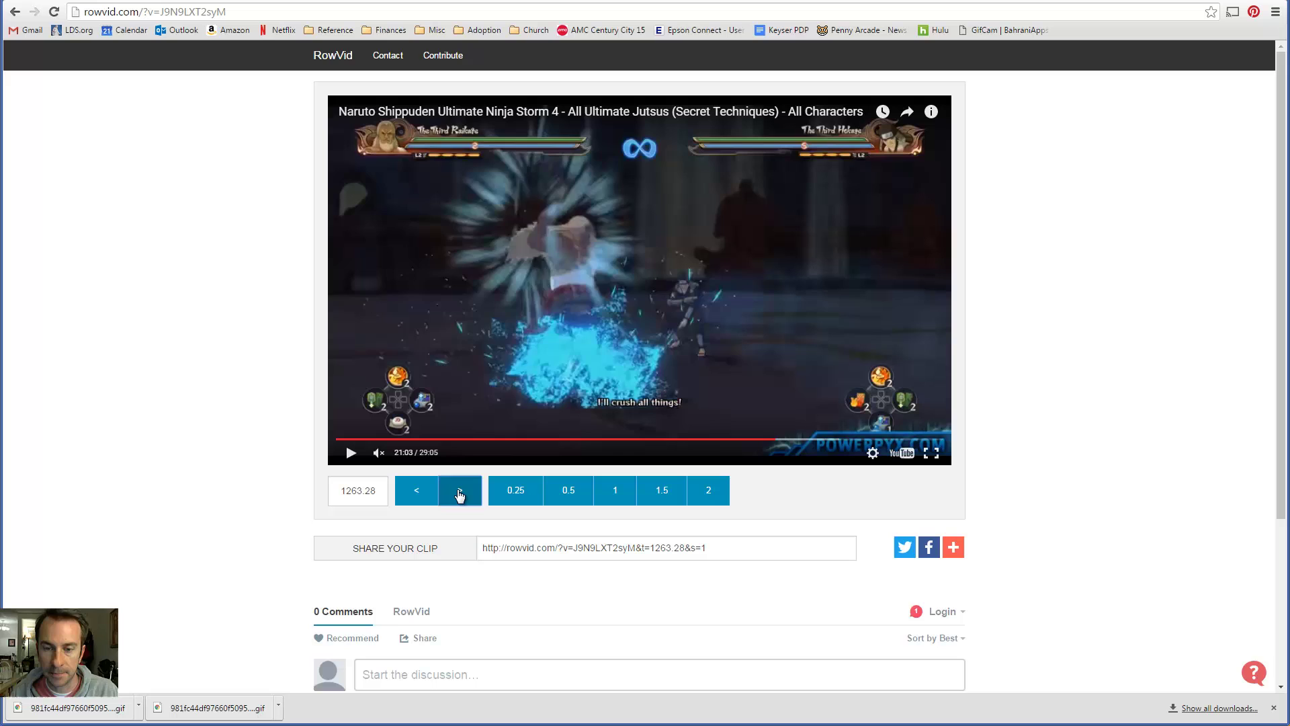
left_click(460, 495)
left_click(460, 495)
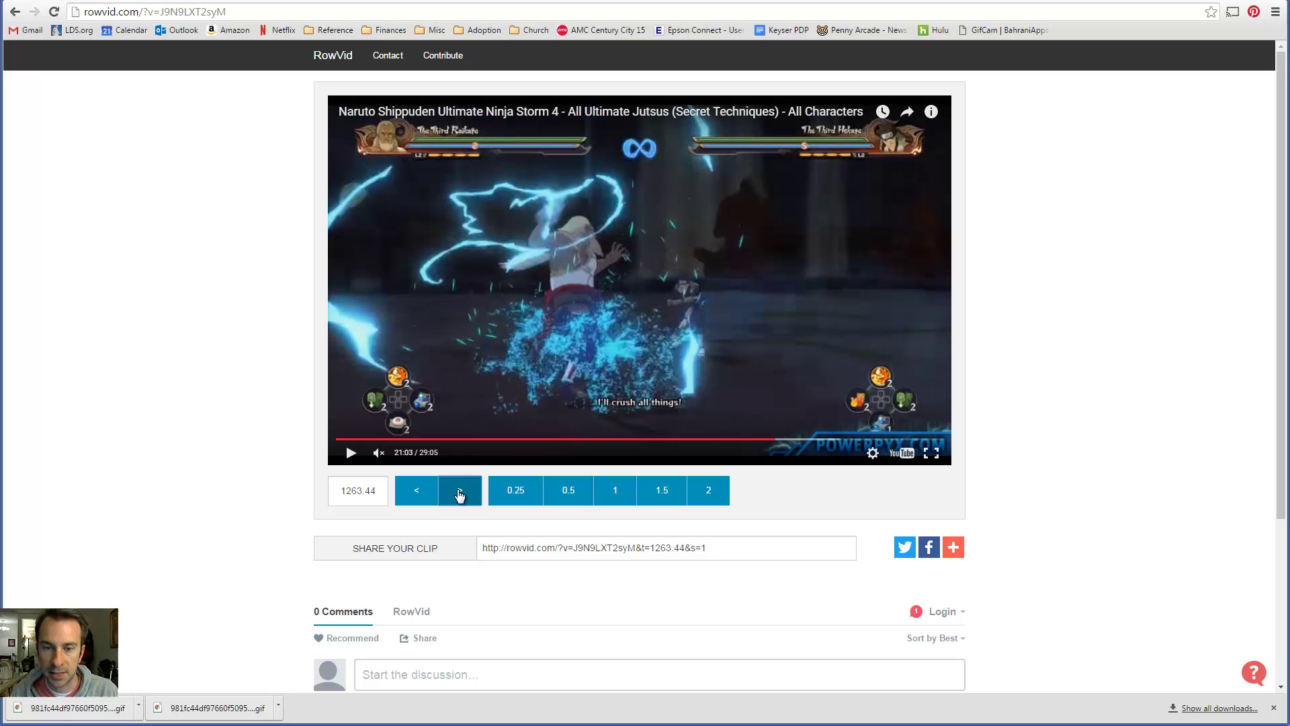
left_click(460, 494)
left_click(460, 495)
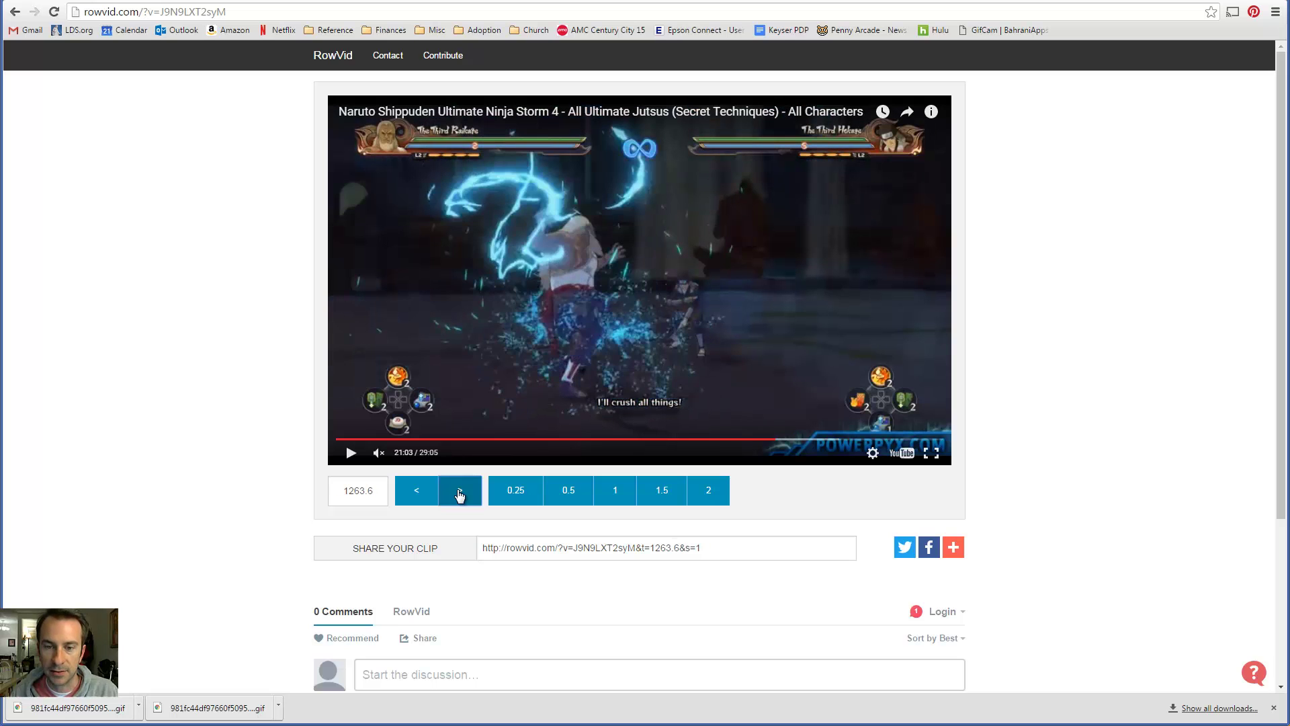
left_click(459, 495)
left_click(460, 495)
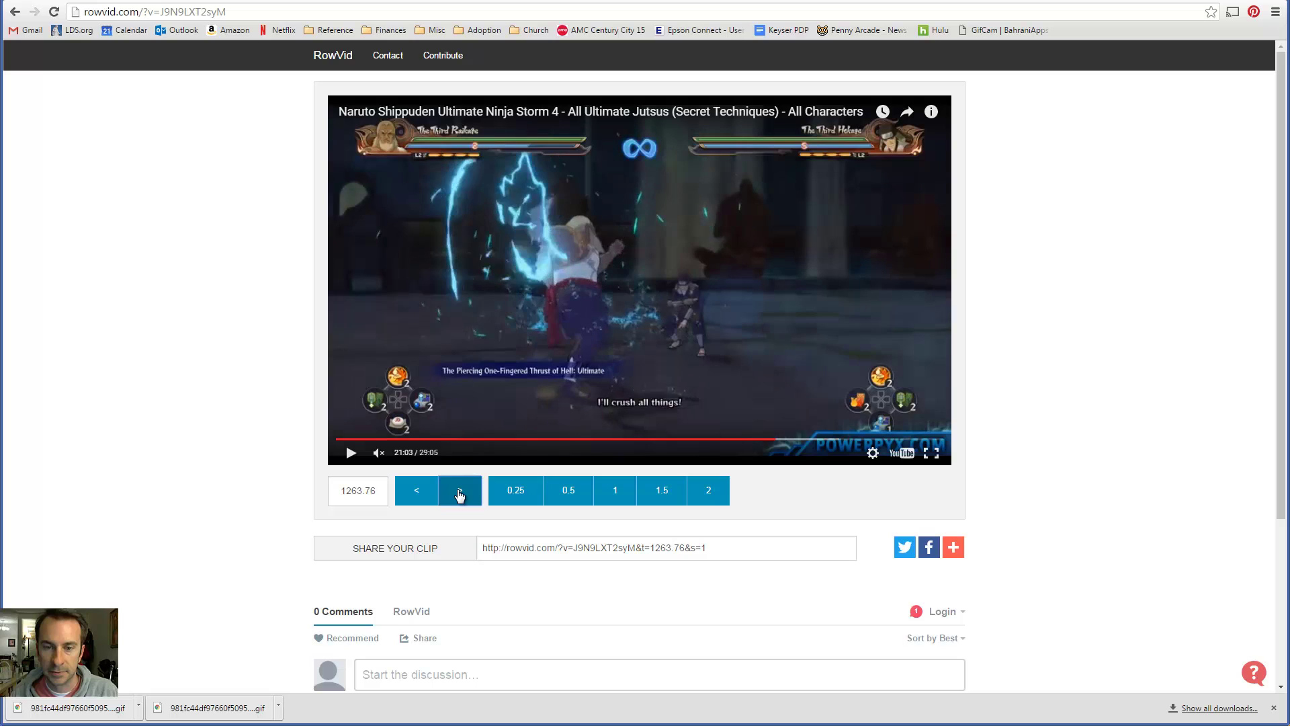
left_click(460, 495)
left_click(460, 495)
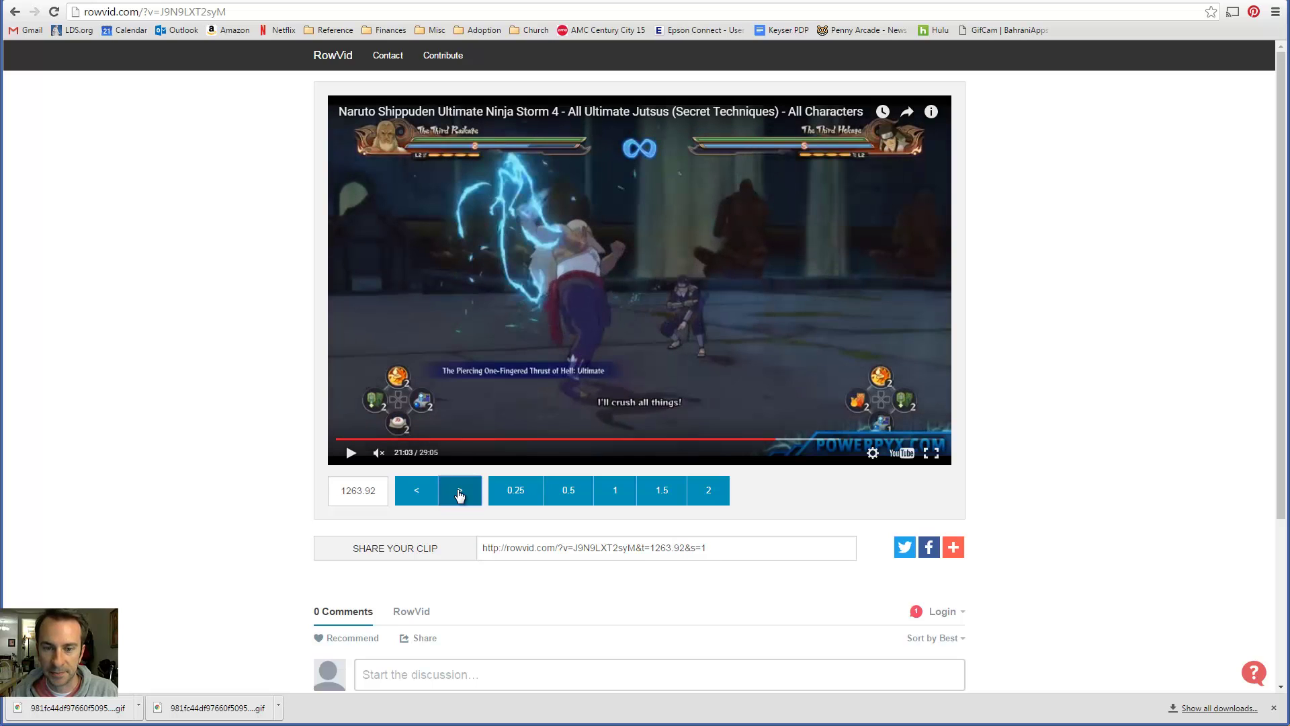
left_click(459, 495)
left_click(459, 494)
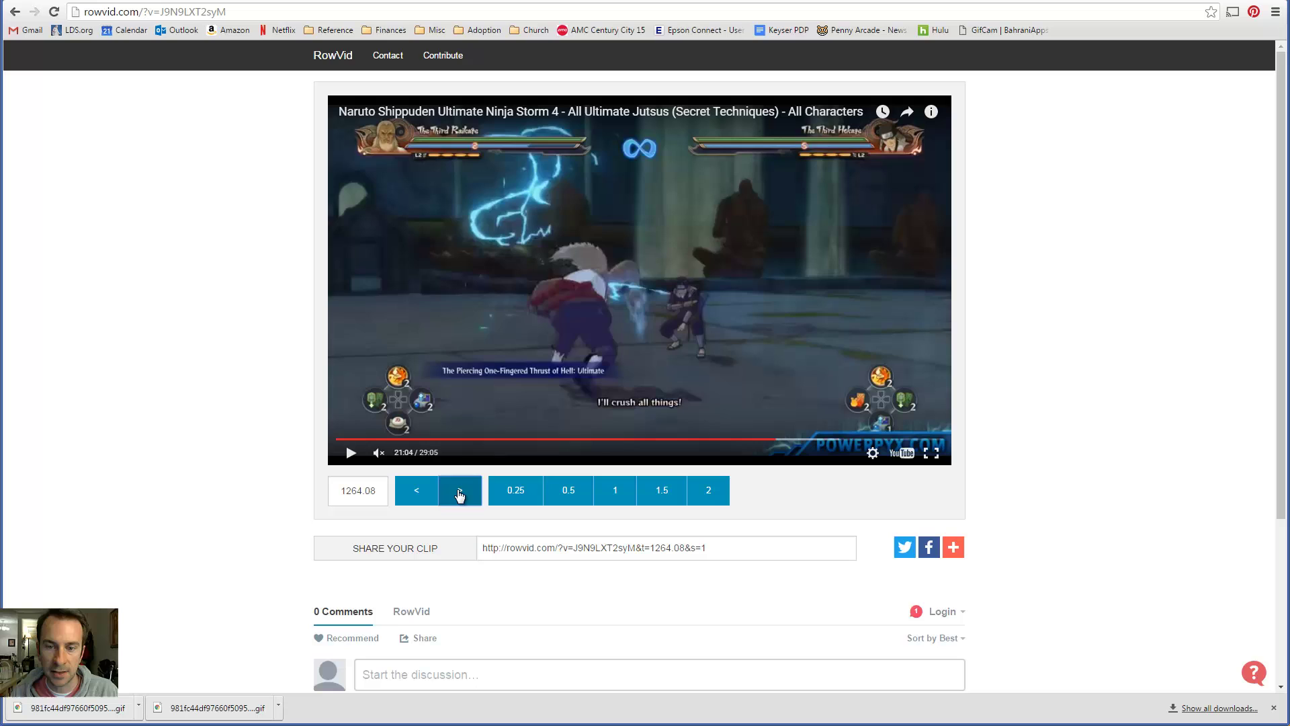
left_click(460, 494)
left_click(460, 495)
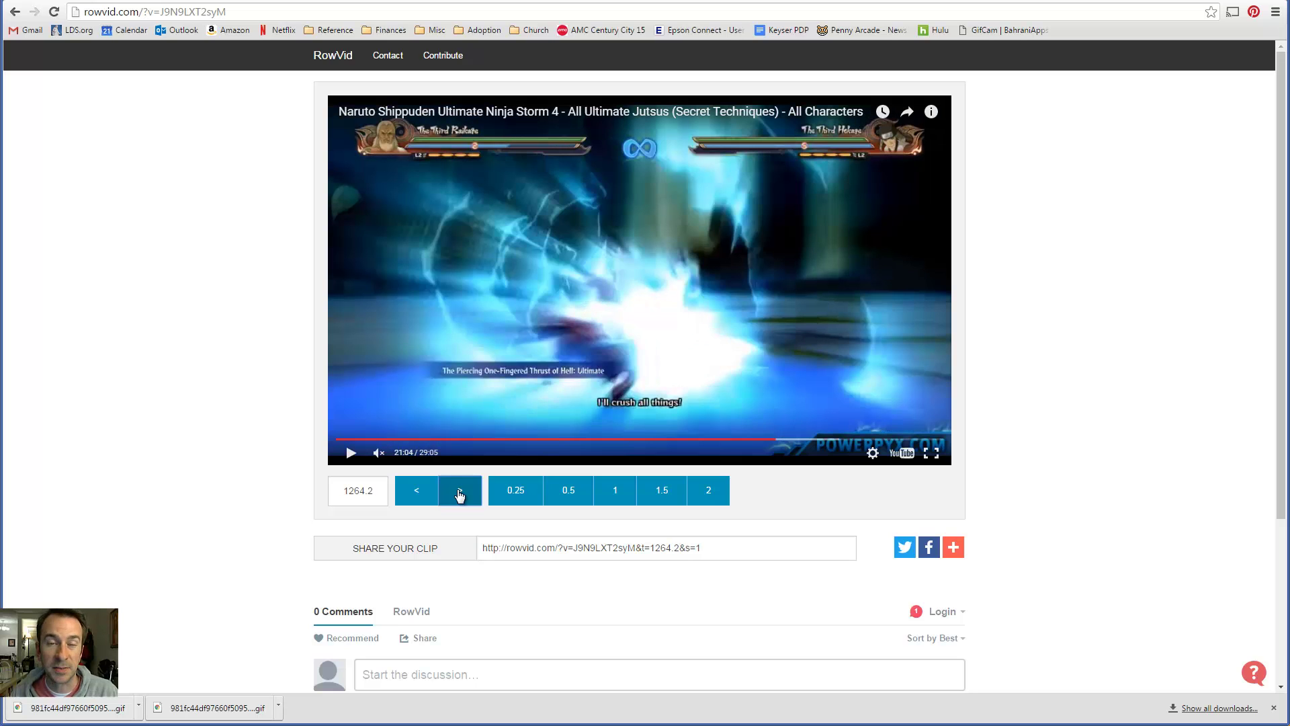
left_click(460, 495)
left_click(460, 495)
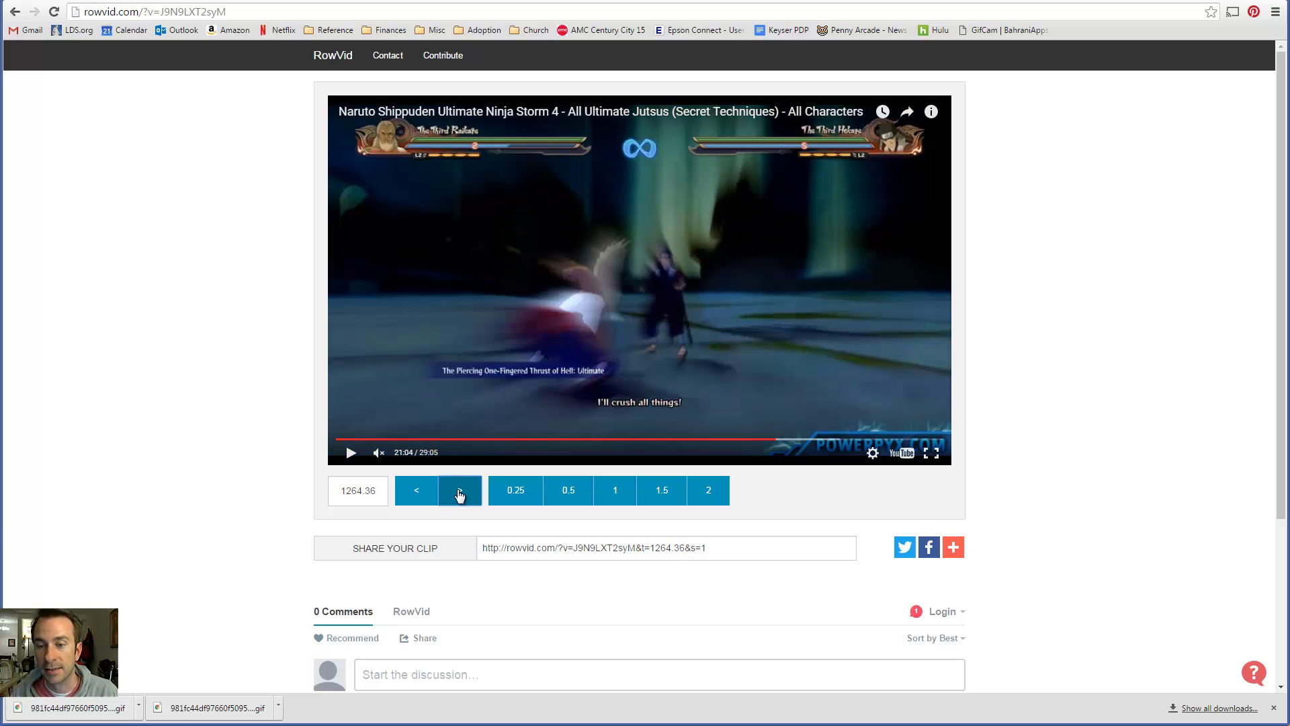
left_click(460, 495)
left_click(459, 495)
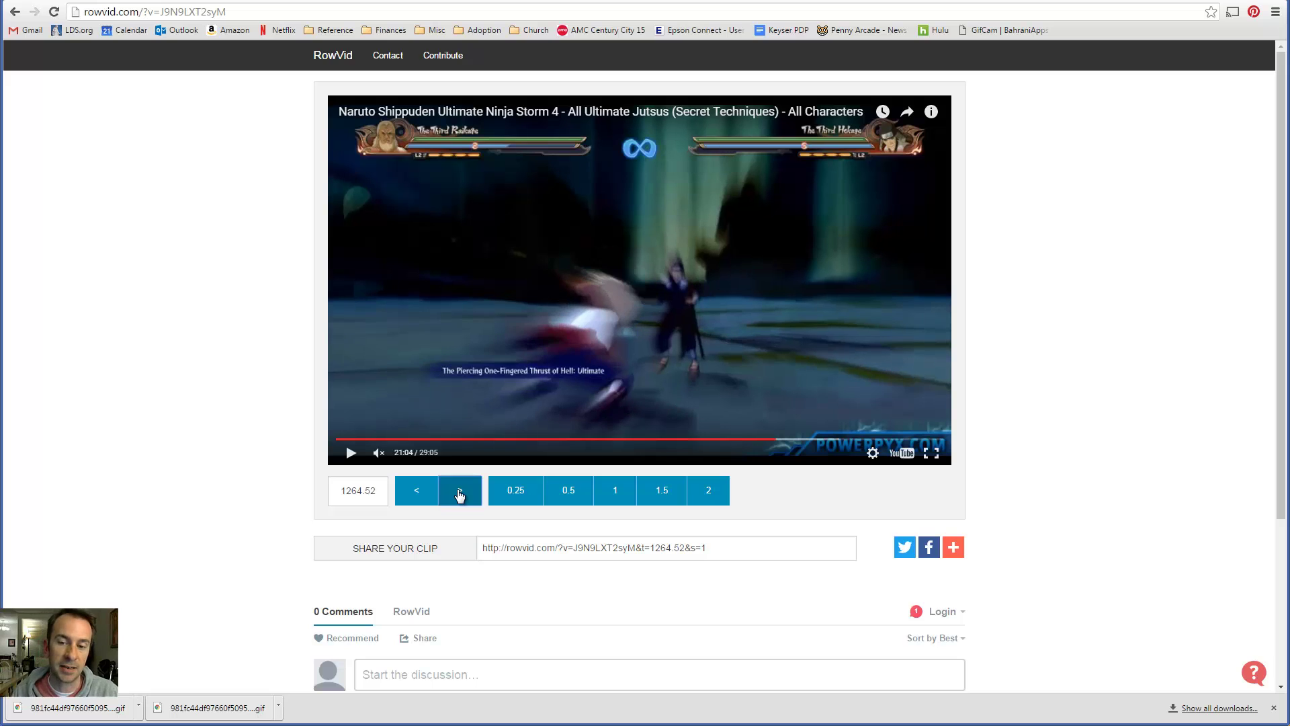
left_click(460, 495)
left_click(459, 494)
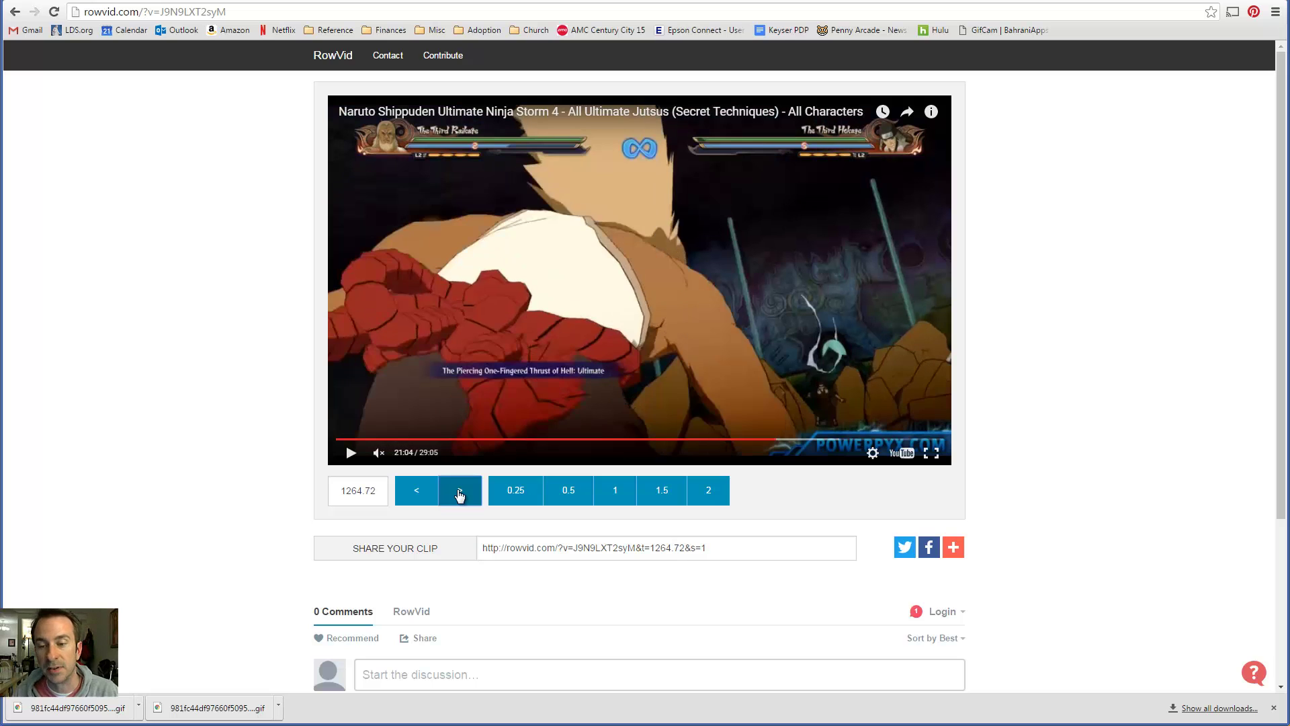
left_click(459, 495)
left_click(459, 495)
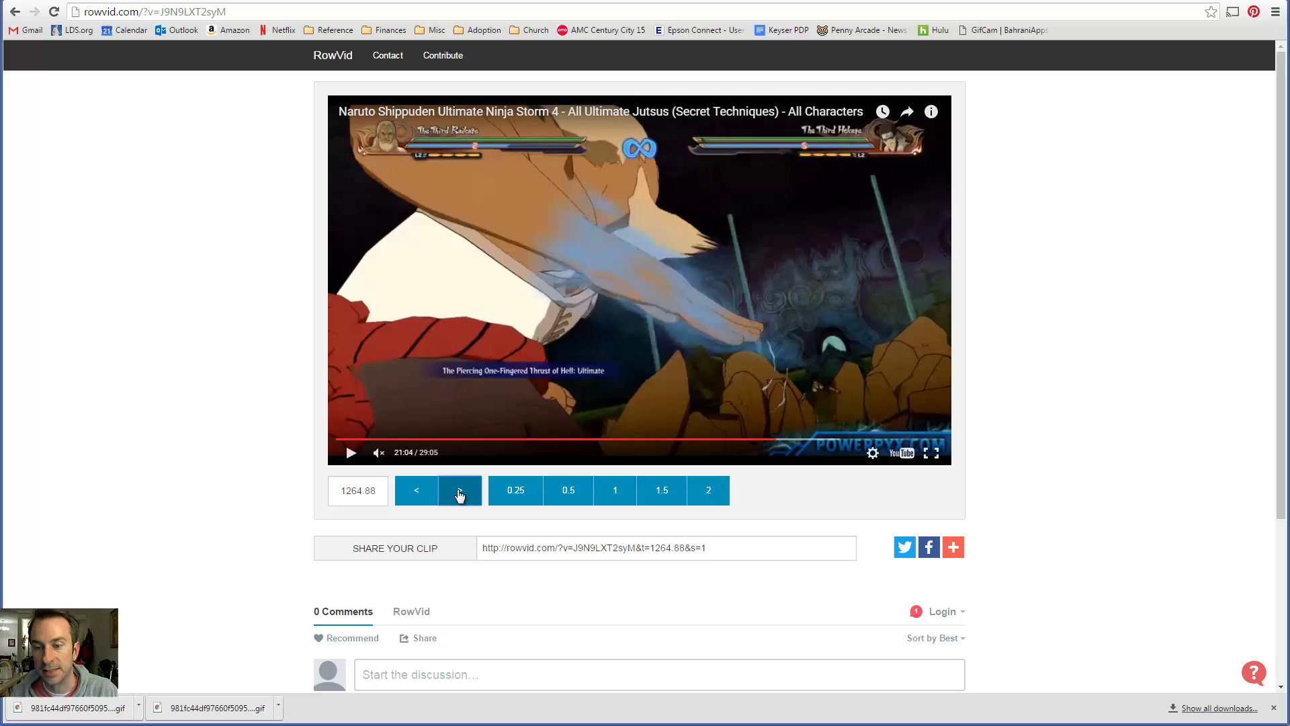
left_click(460, 495)
left_click(460, 495)
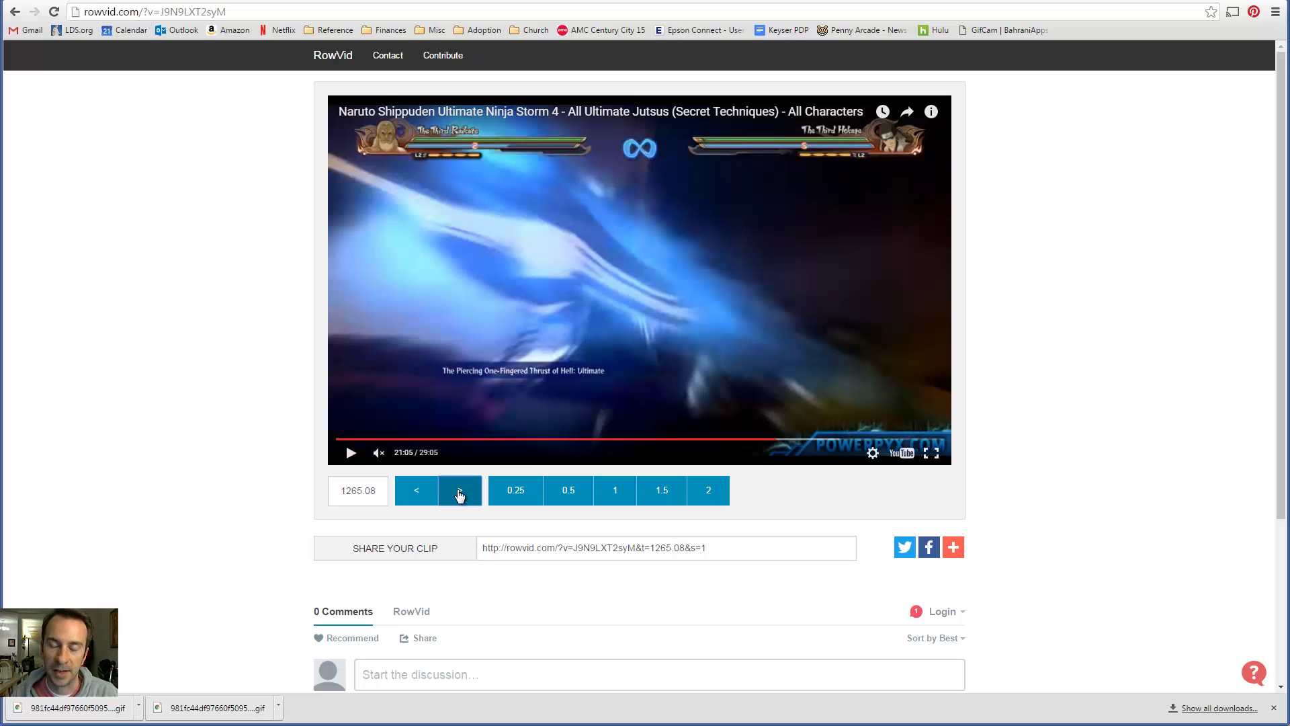
left_click(460, 495)
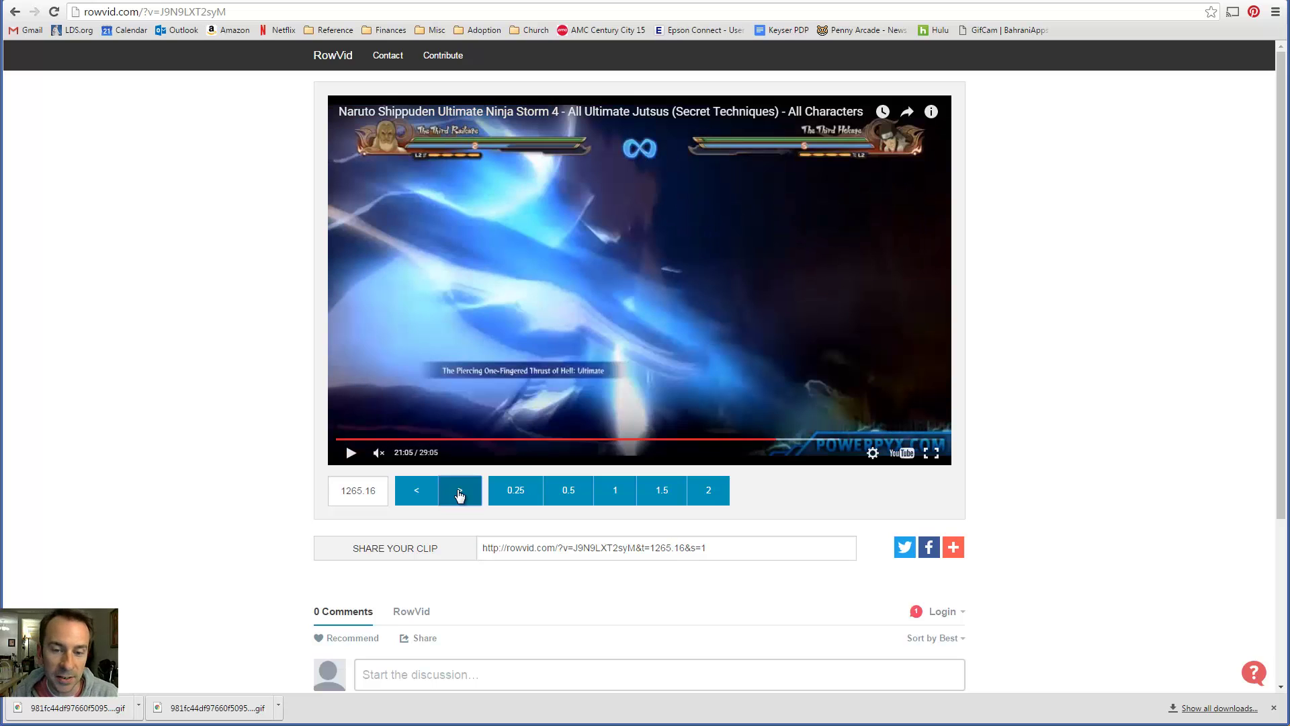
left_click(460, 494)
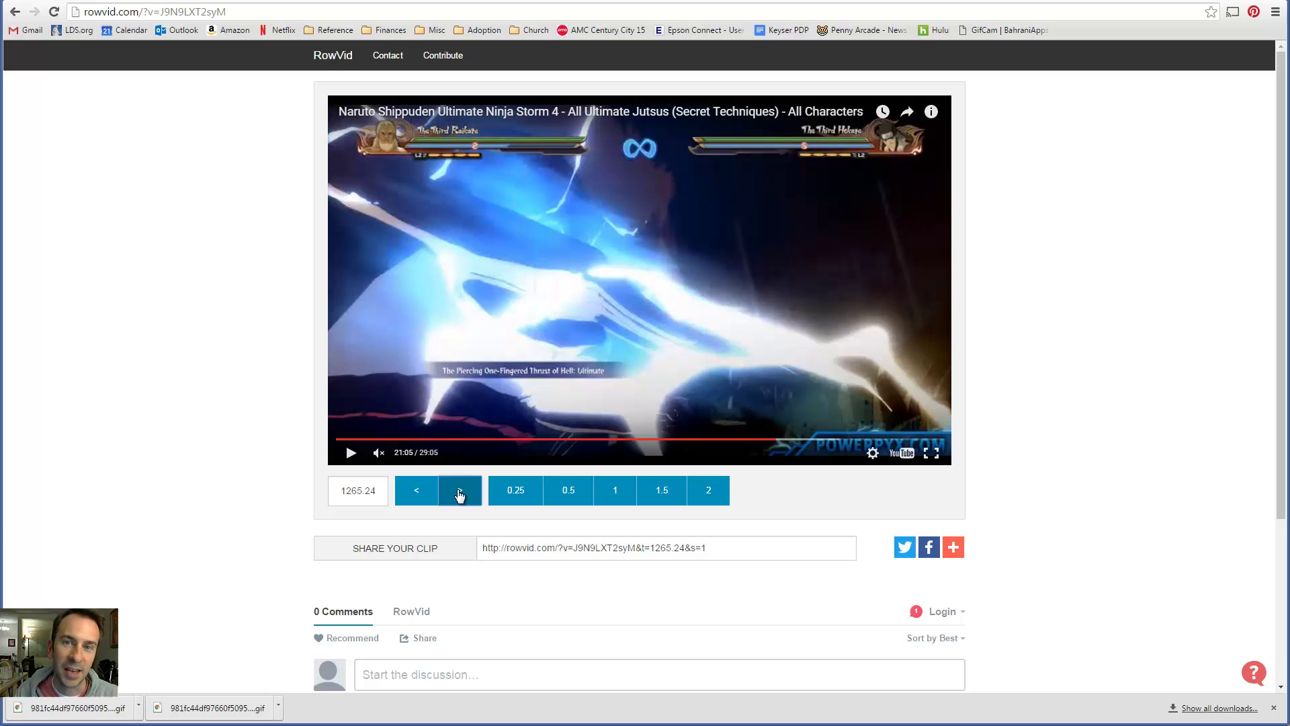
left_click(460, 494)
left_click(460, 495)
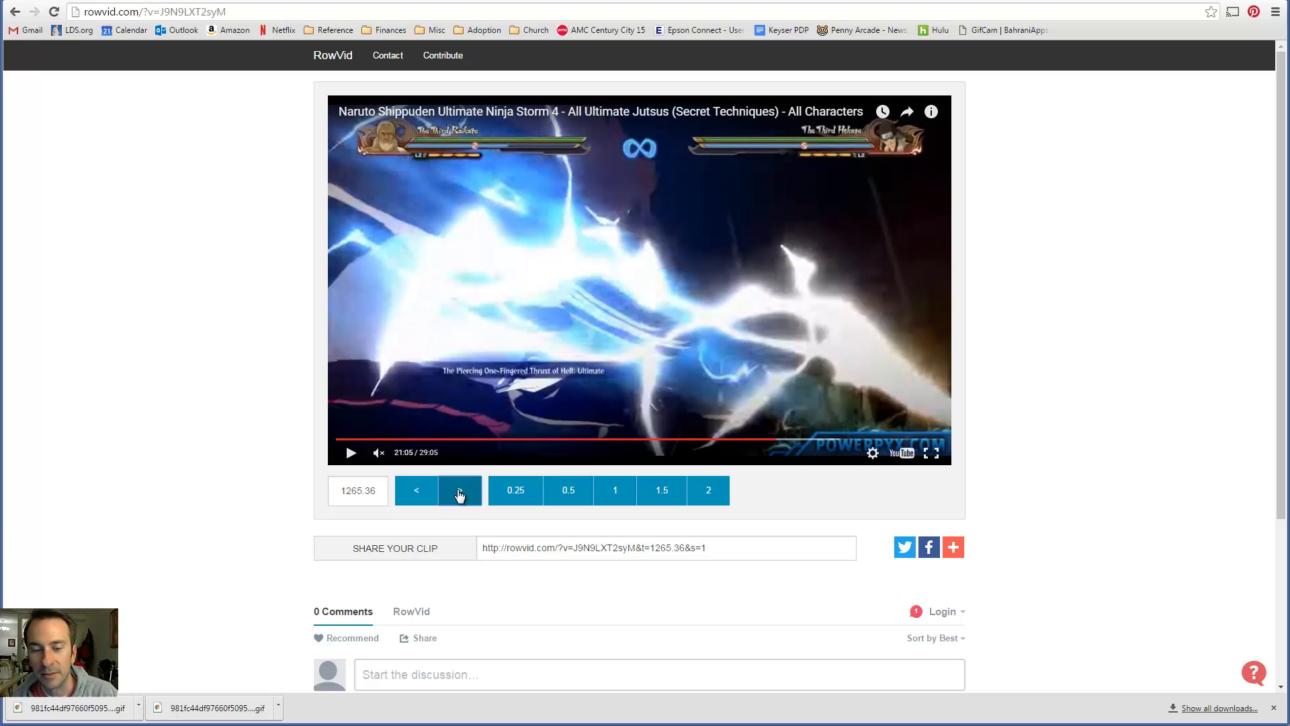
left_click(460, 494)
left_click(460, 495)
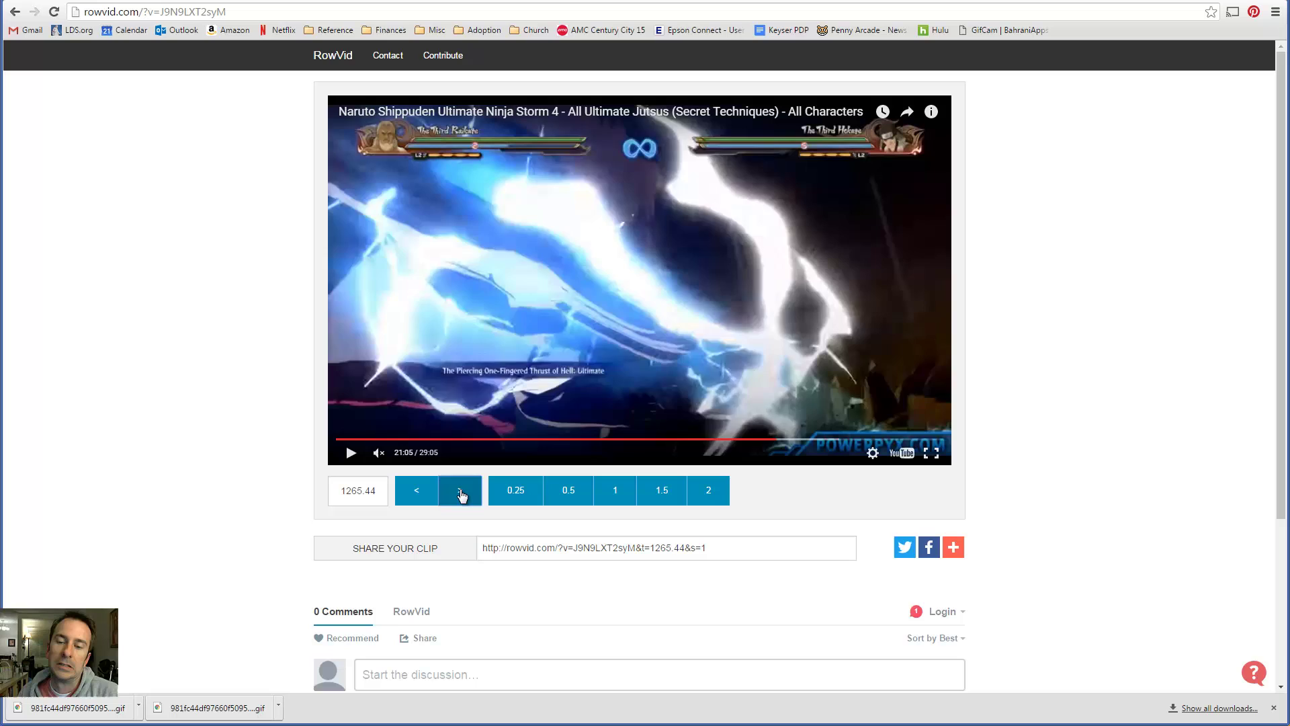
left_click(461, 495)
left_click(461, 496)
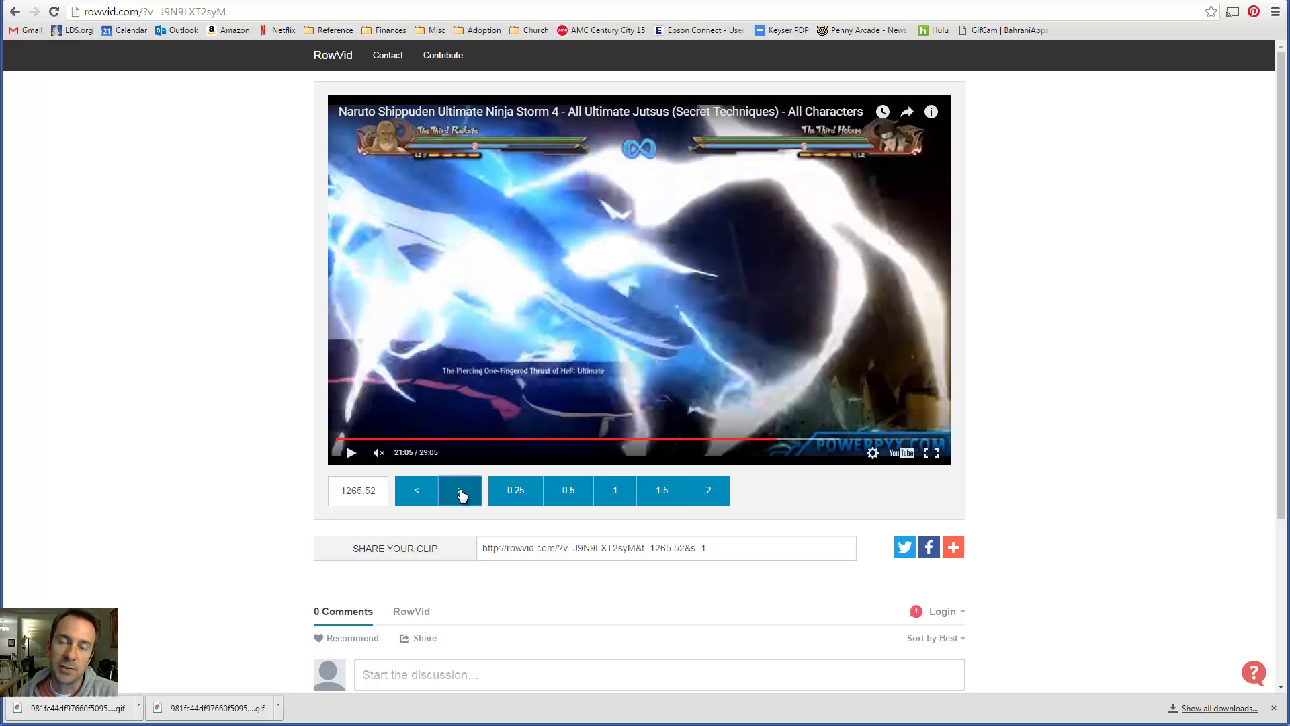
left_click(460, 496)
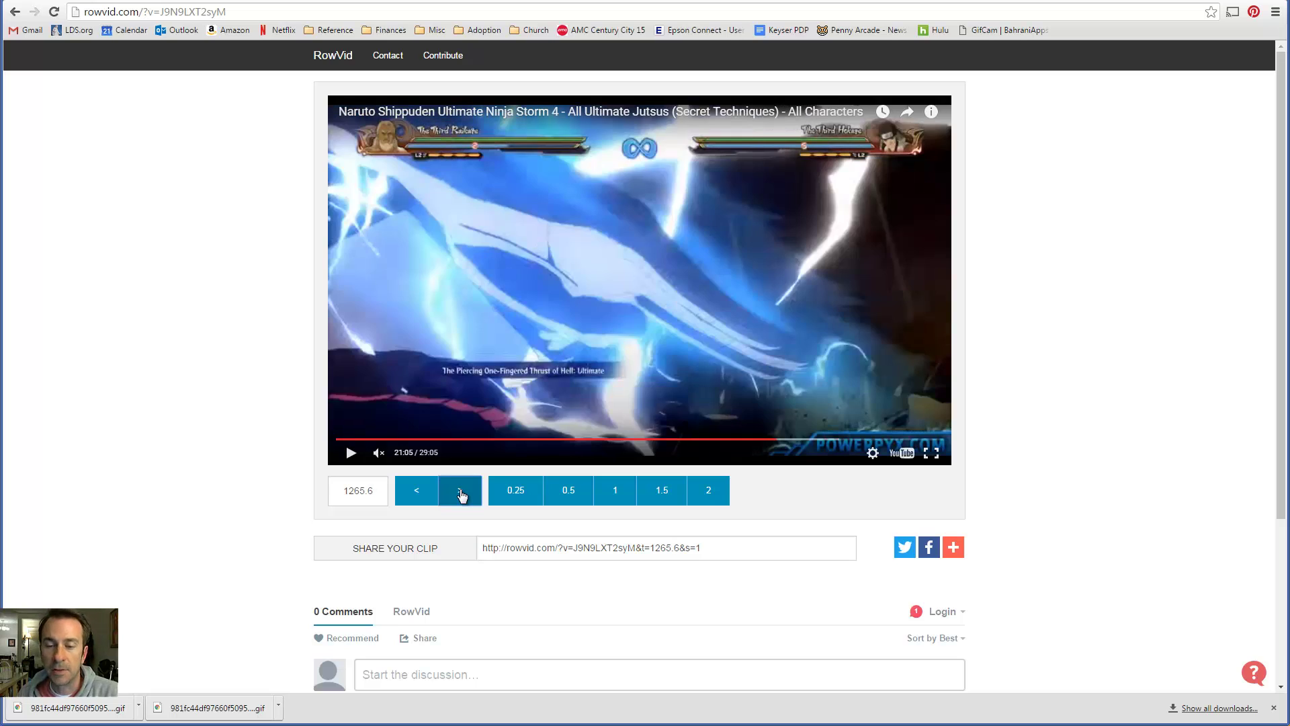
left_click(461, 496)
left_click(461, 495)
left_click(460, 496)
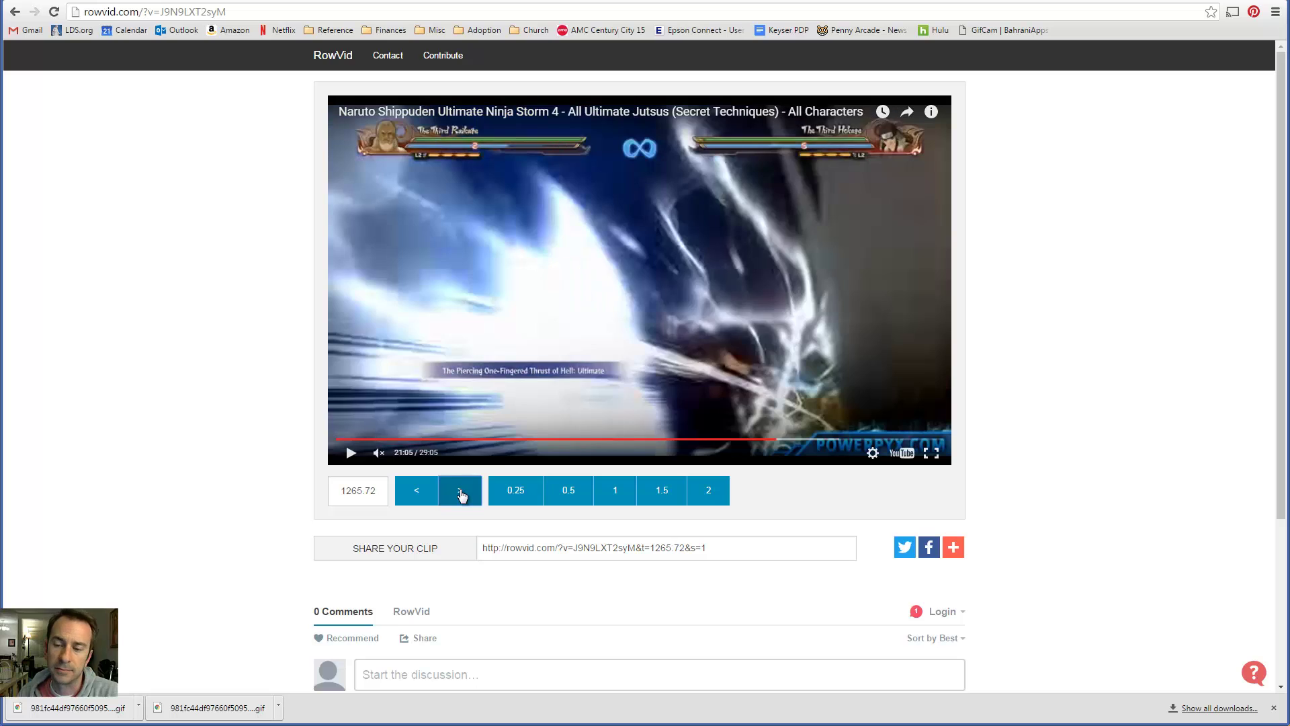
left_click(460, 496)
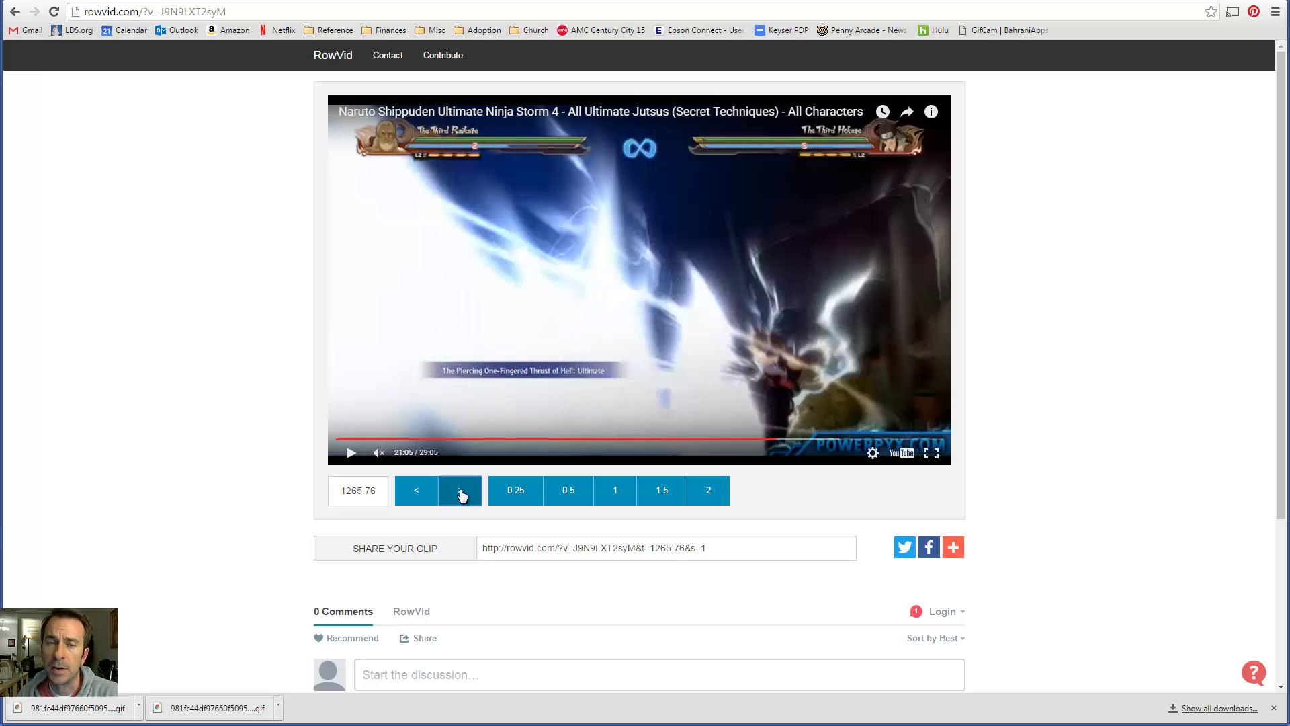
left_click(460, 495)
left_click(460, 495)
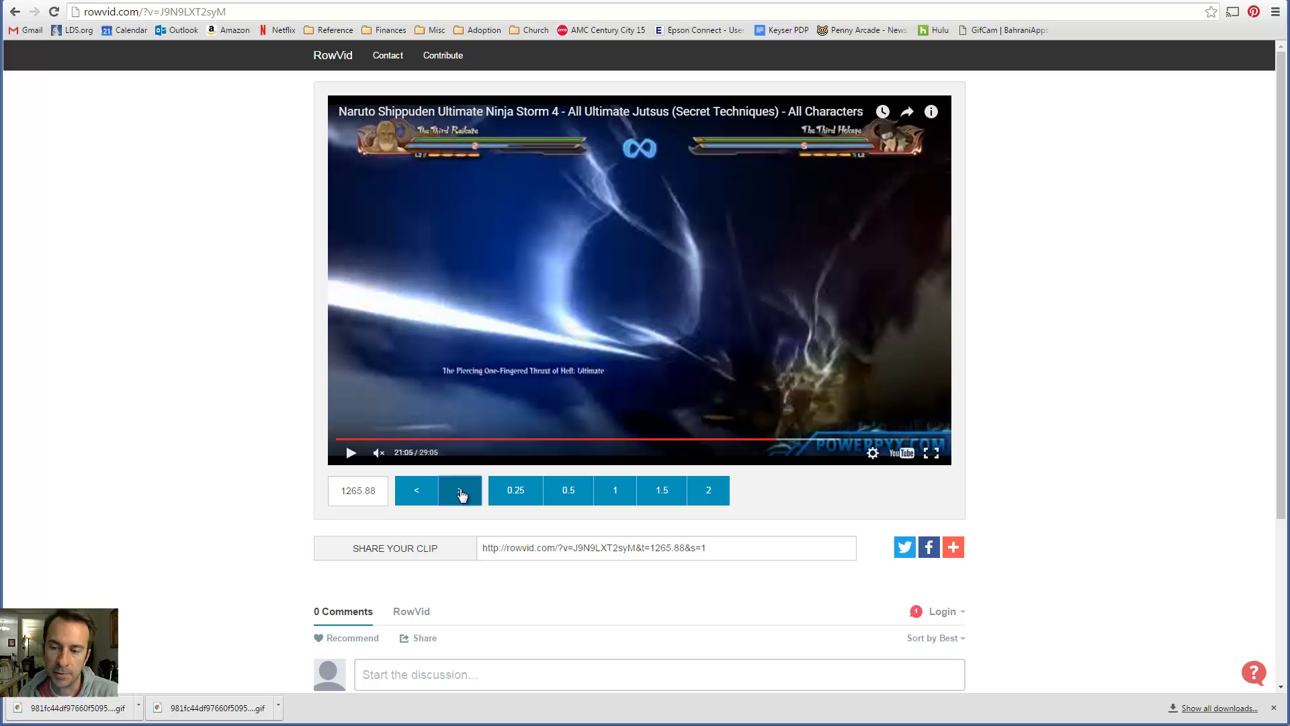
left_click(460, 495)
left_click(461, 495)
left_click(460, 496)
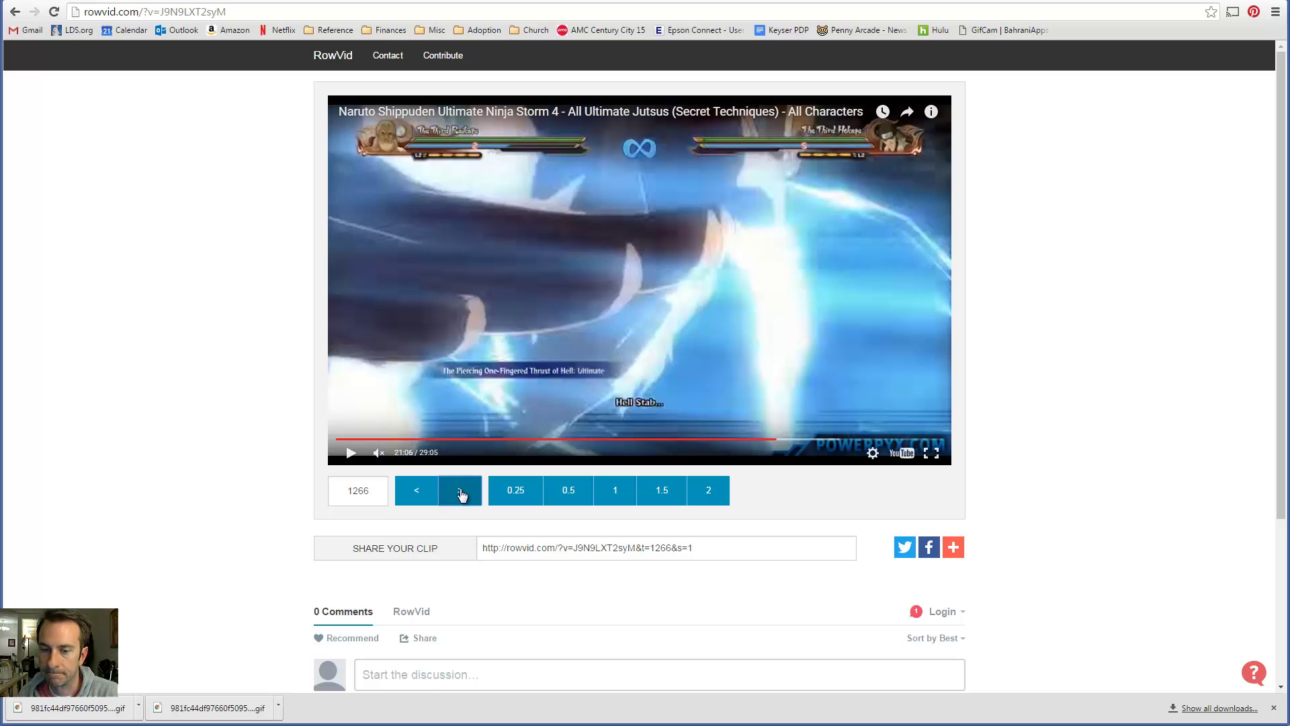
left_click(460, 495)
left_click(460, 495)
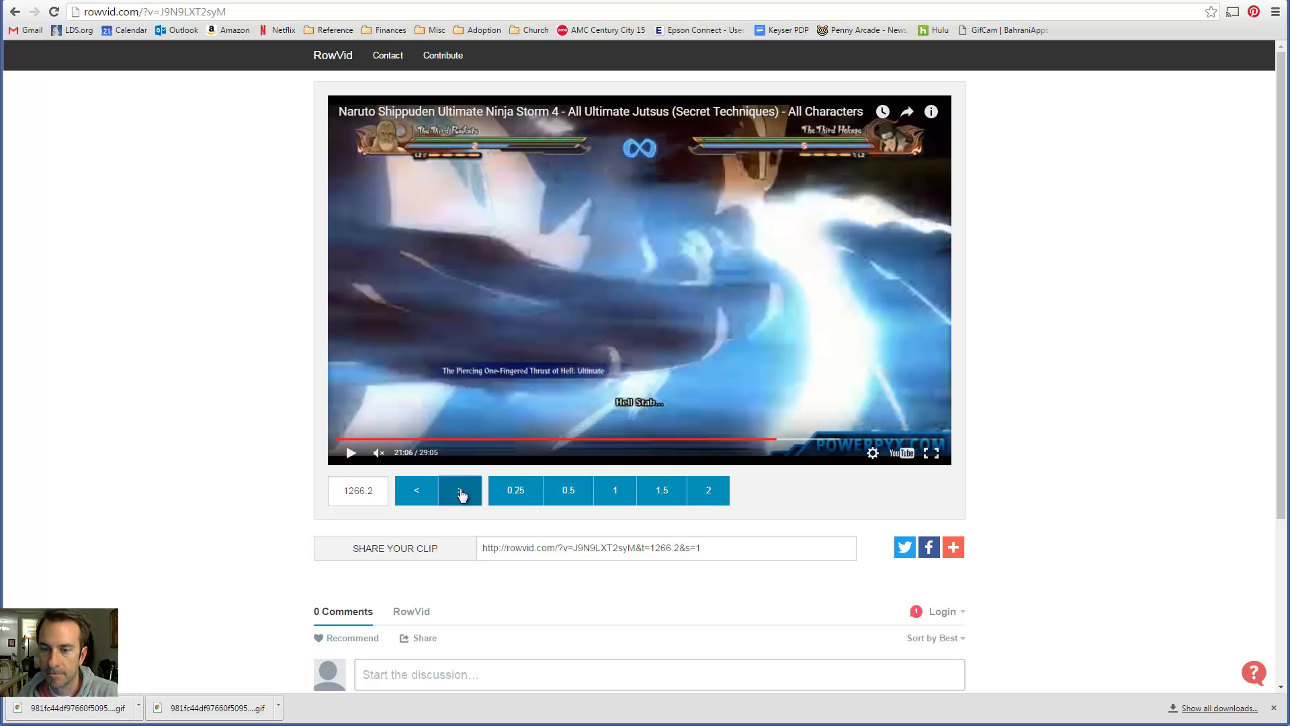
left_click(460, 496)
left_click(460, 496)
left_click(461, 496)
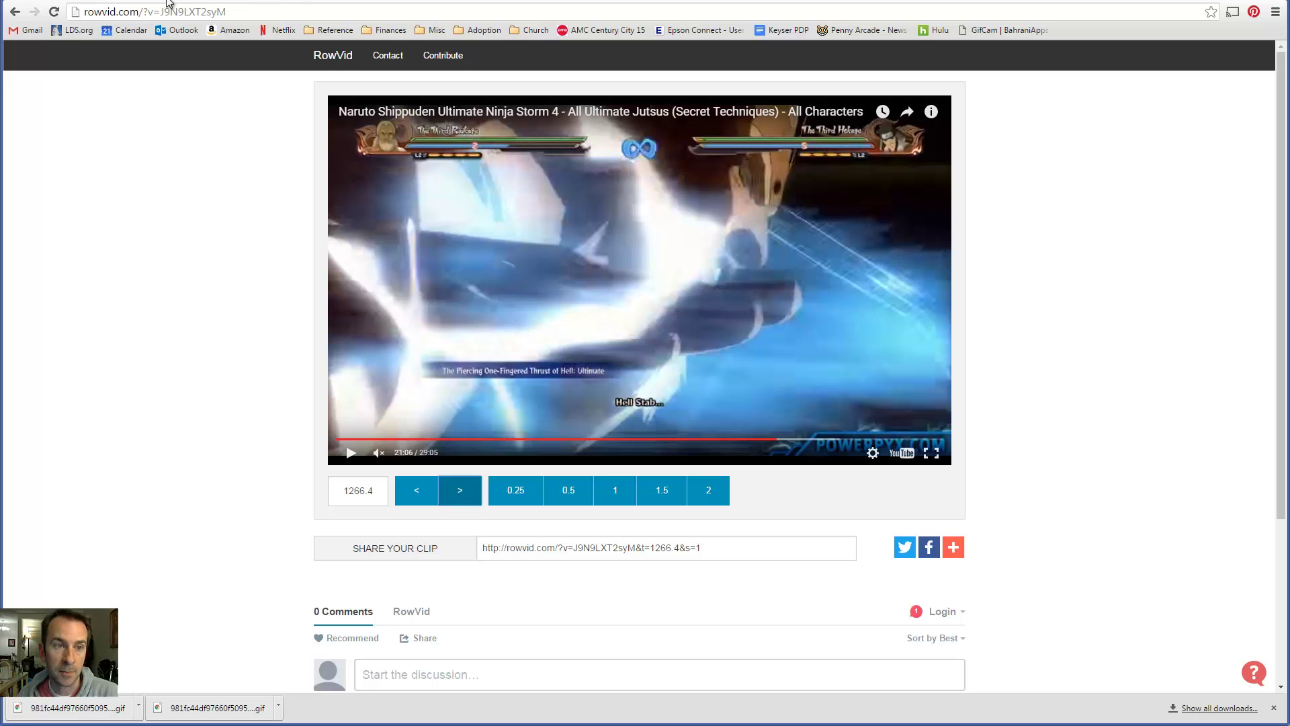
- Return to Pinterest, close the pin, and open the 2D FX: Mixed board
key("alt+Left")
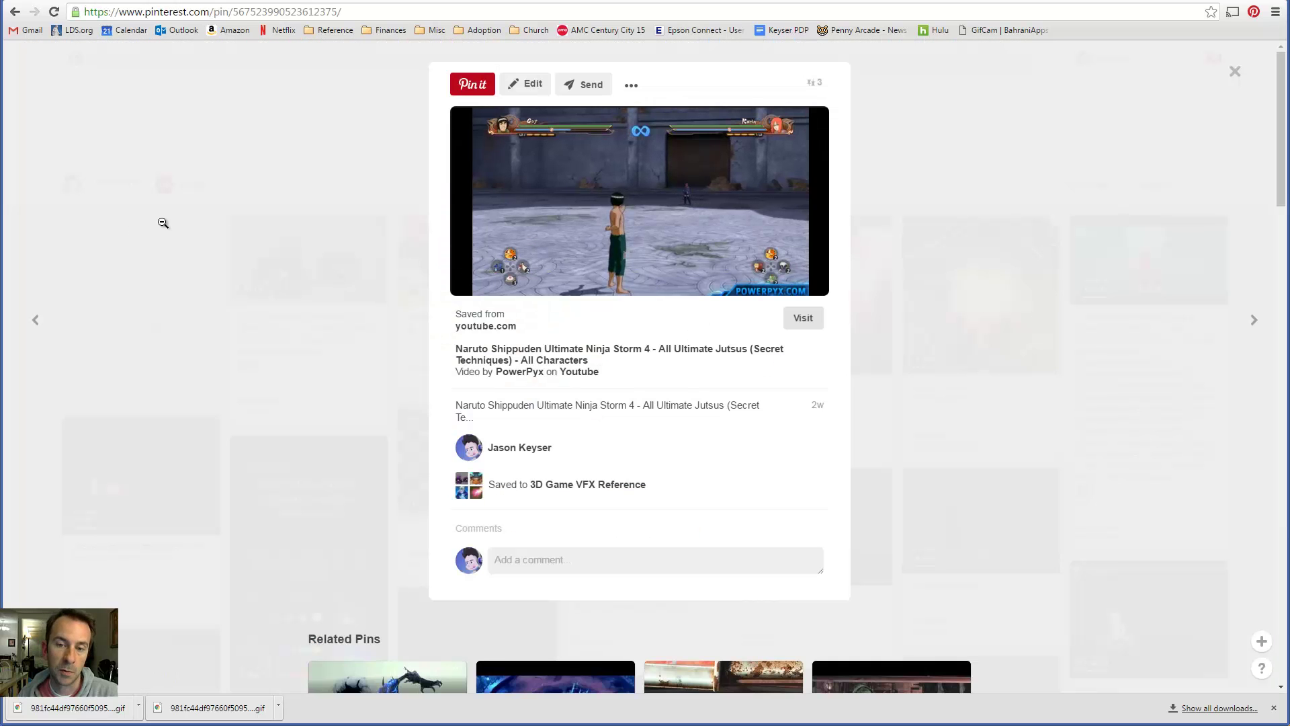
left_click(163, 222)
left_click(106, 186)
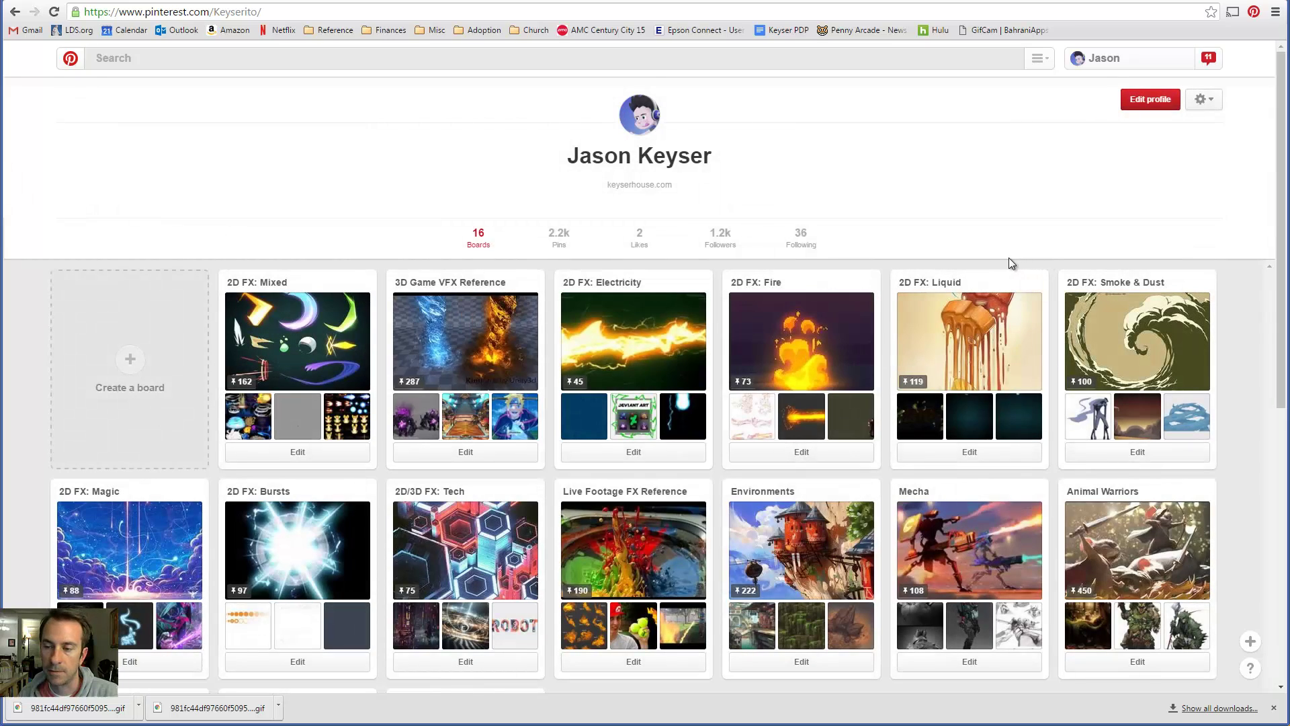
left_click(305, 323)
- Scroll down the board and open the 2D FX DEMO 2014 NAOKI ARAIZA pin
scroll(388, 362, "down", 8)
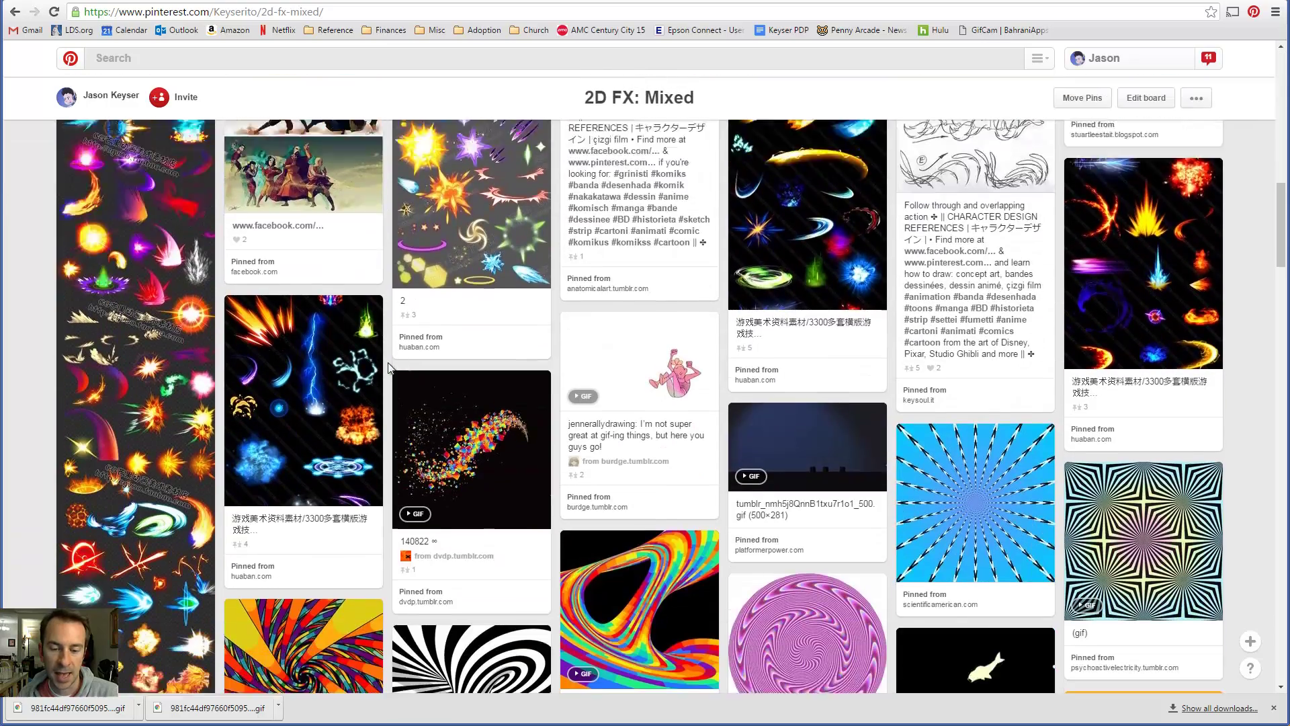
scroll(388, 361, "down", 4)
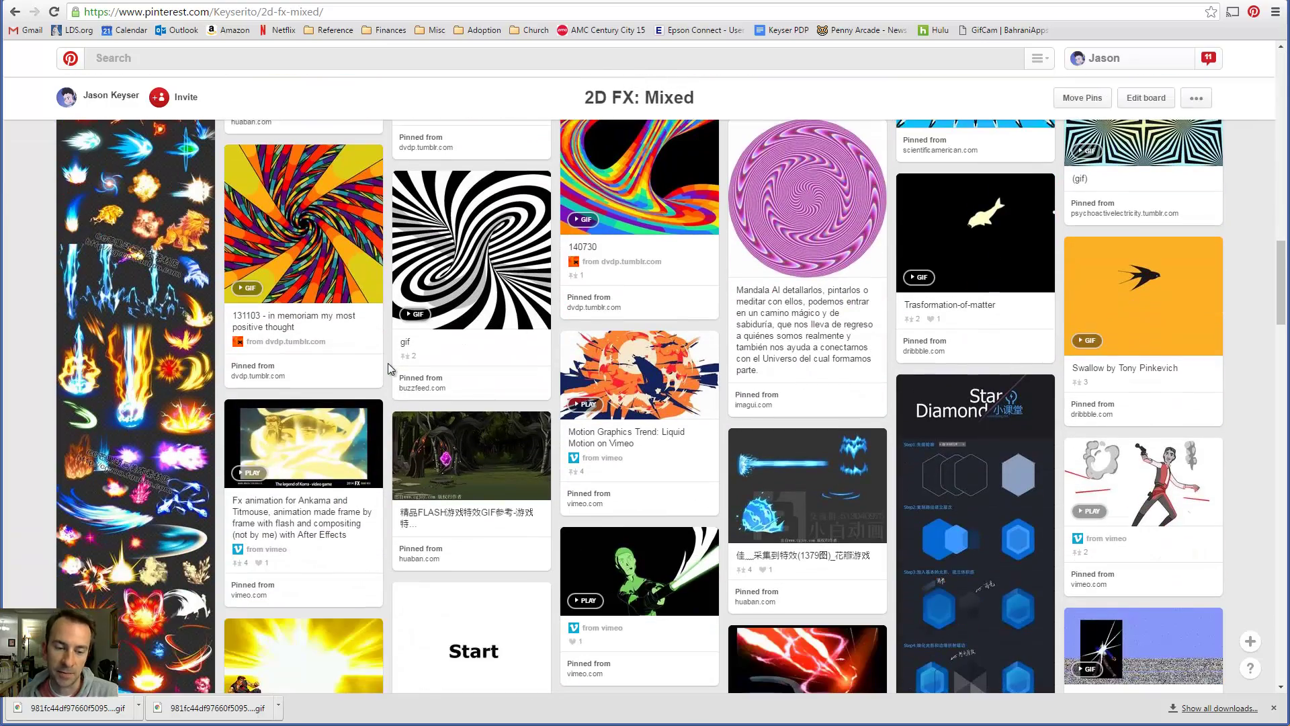
left_click(339, 446)
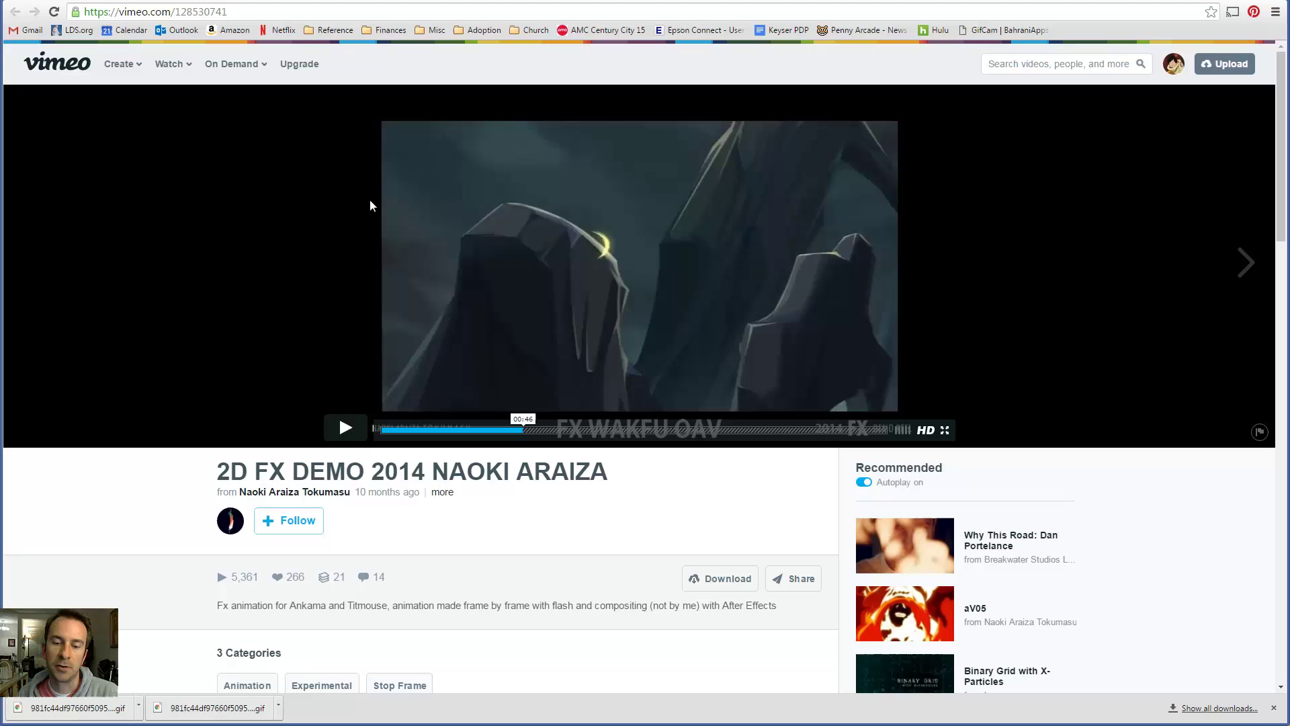
mouse_move(639, 264)
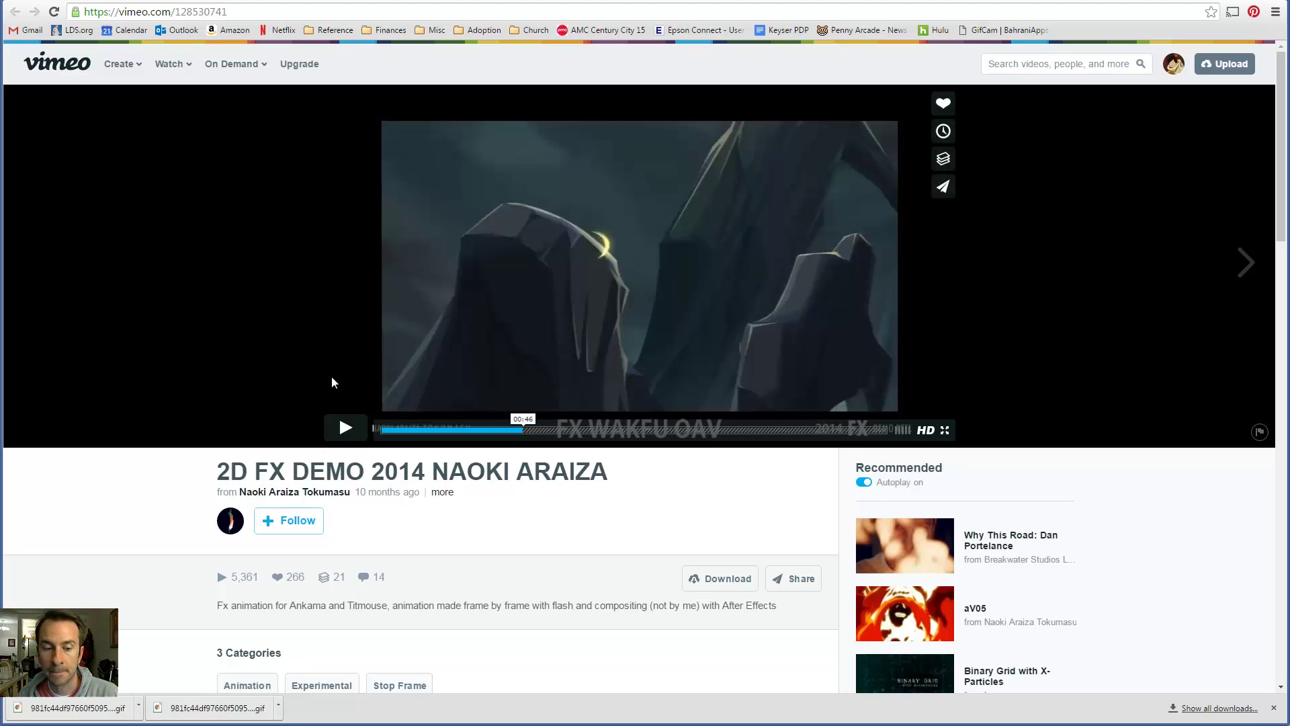
- Play the Vimeo 2D FX demo from 0:46 and pause it near 0:52
left_click(349, 427)
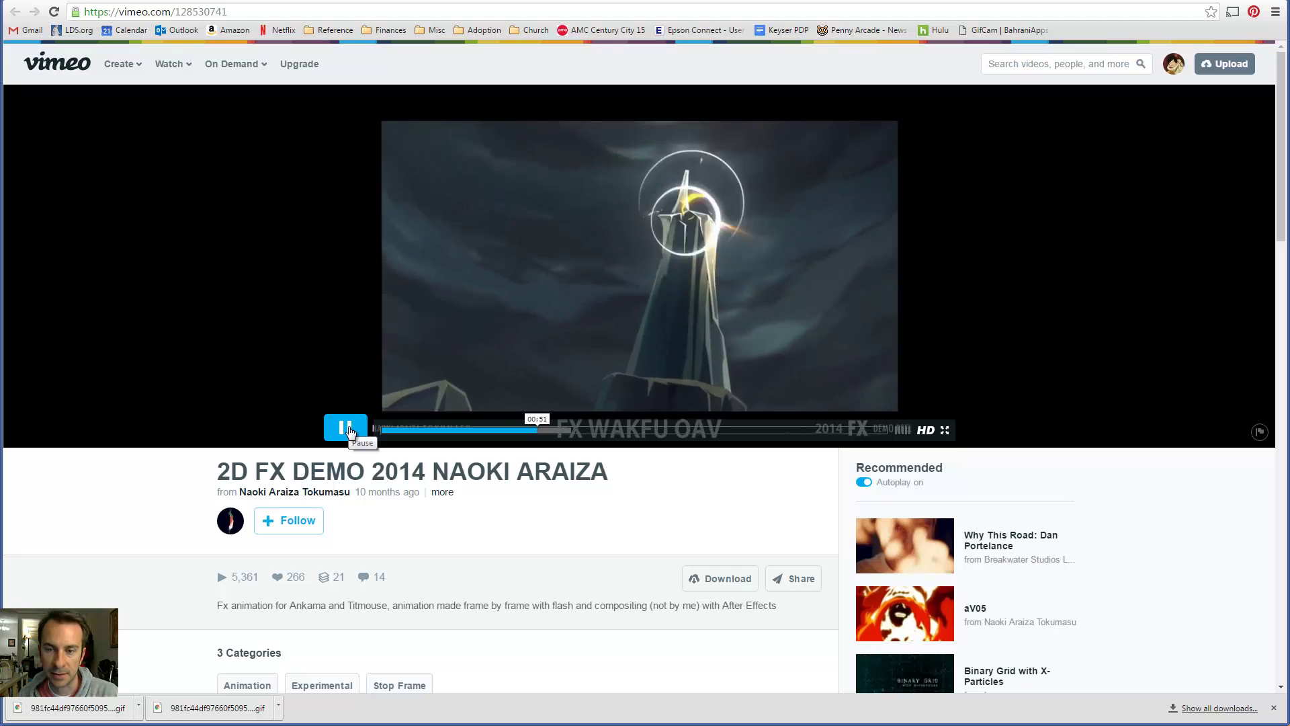
left_click(346, 428)
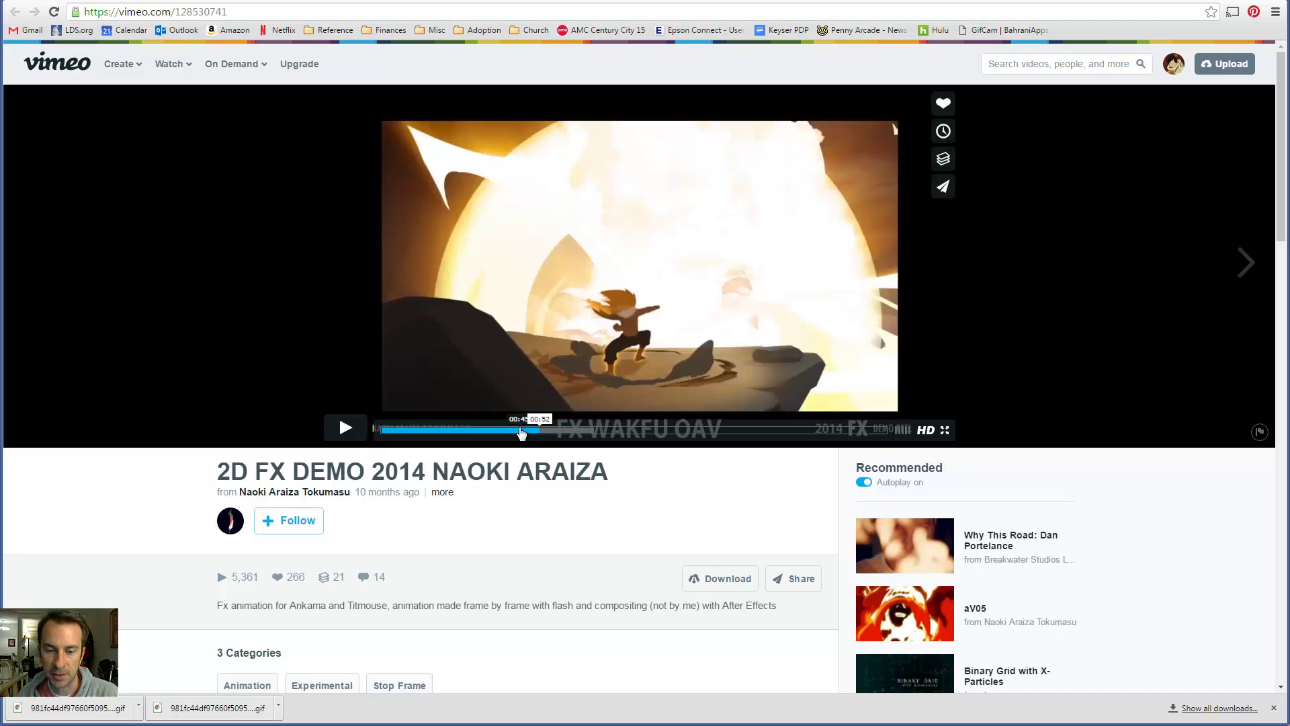
- Jump the Vimeo demo back to about 0:45, just before the burst
left_click(521, 434)
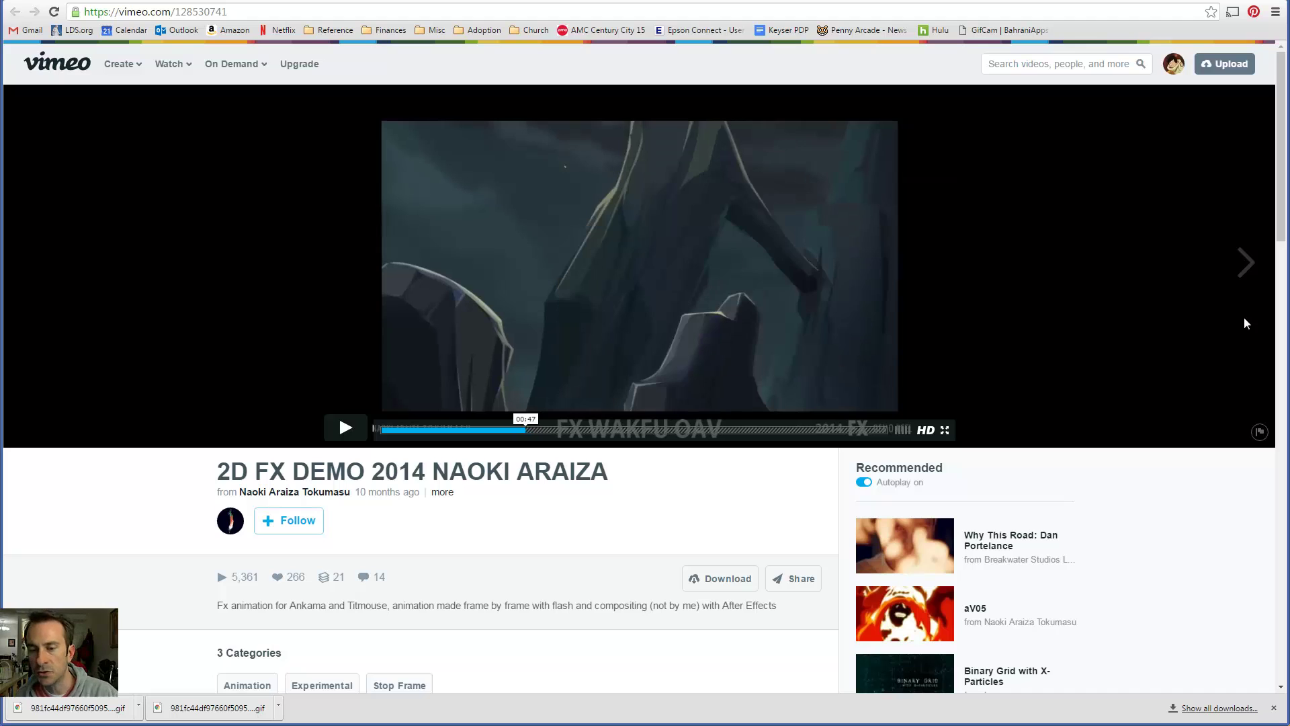
key("ctrl+w")
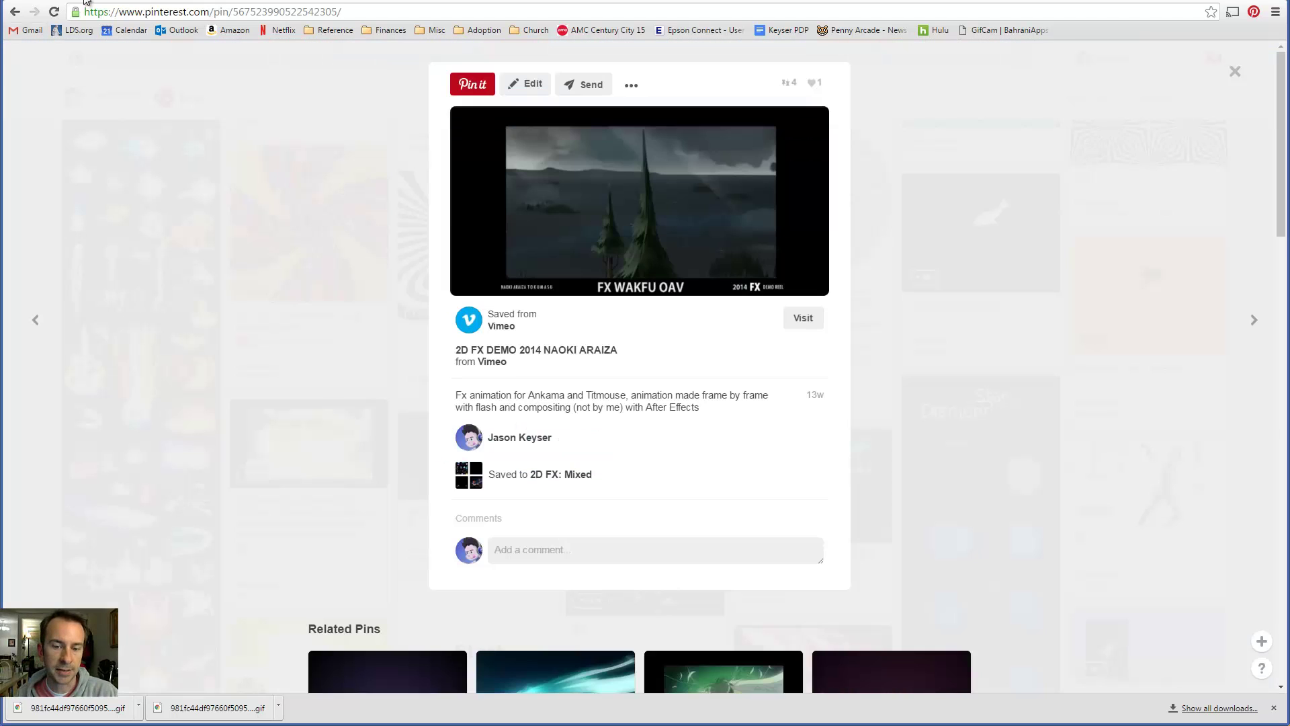
left_click(300, 267)
scroll(327, 309, "down", 8)
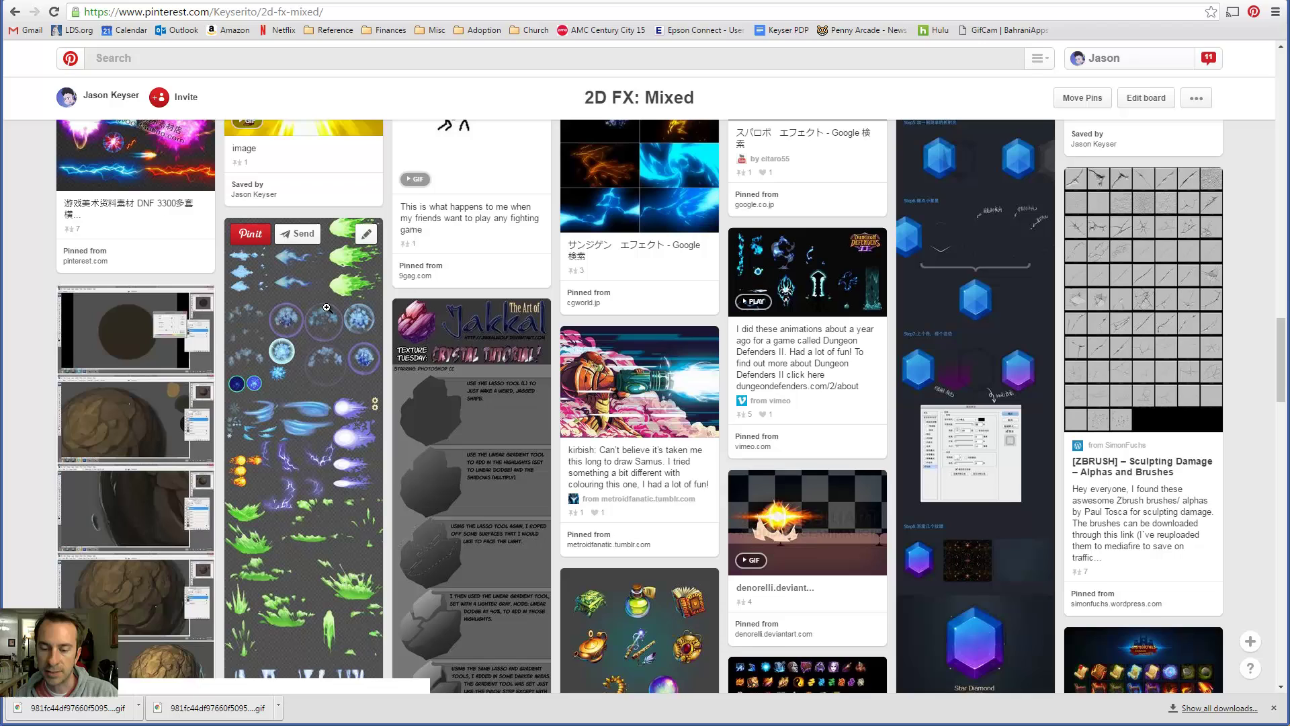